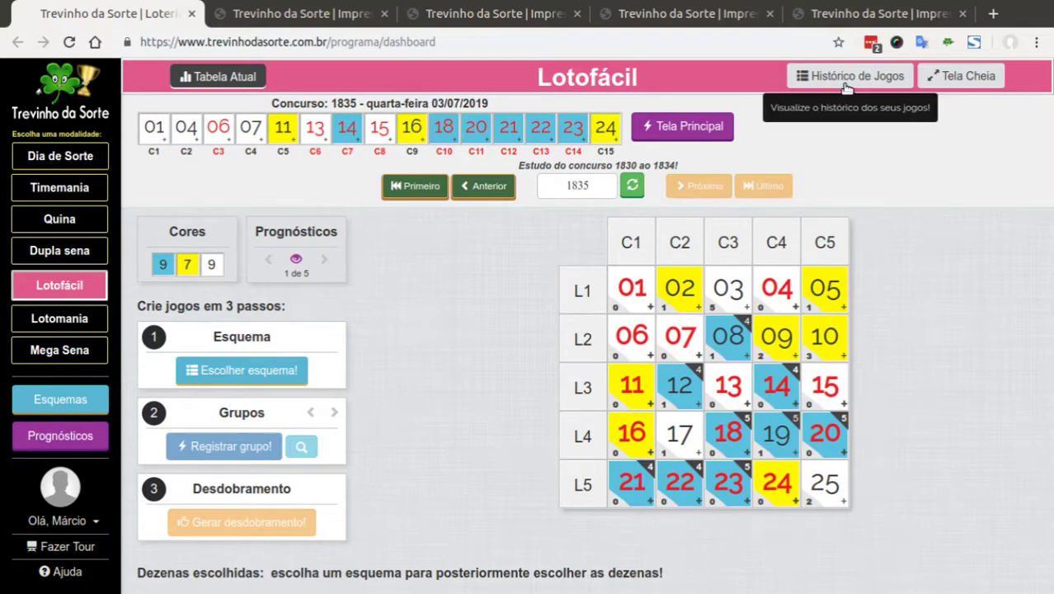
Step: Open the Lotofácil game history and examine the game's print page, from the printing options down to the generated tickets
click(847, 86)
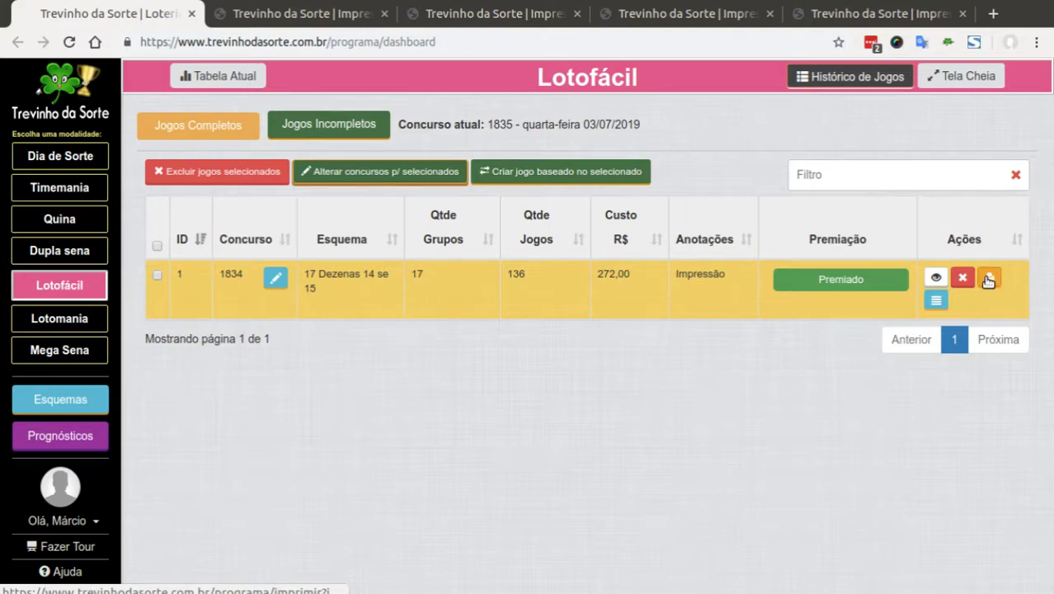
click(311, 14)
scroll(416, 198, down, 3)
scroll(420, 213, down, 5)
scroll(422, 216, up, 7)
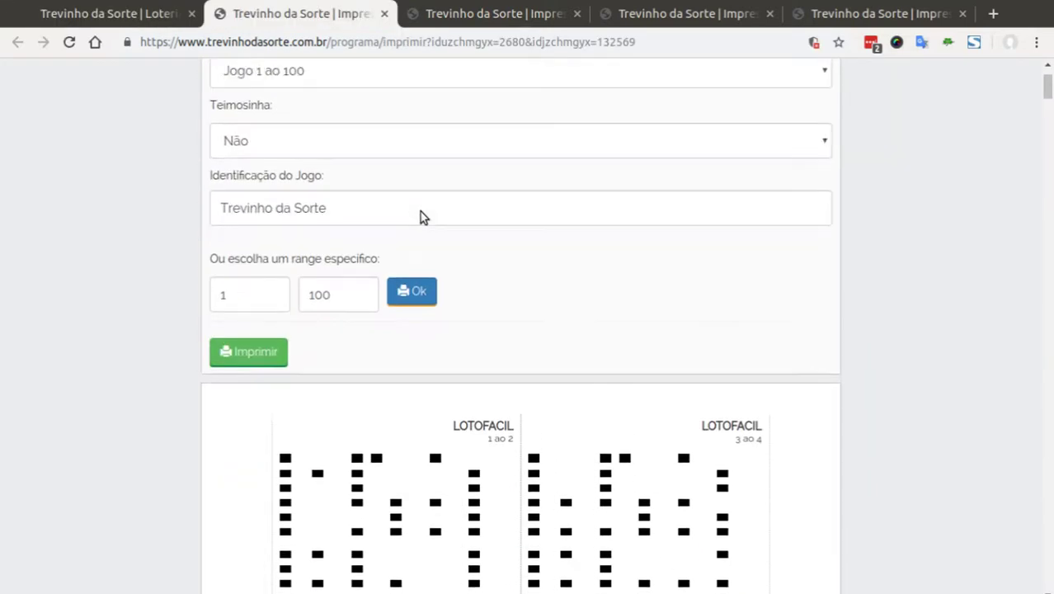
scroll(426, 249, down, 1)
scroll(426, 248, down, 8)
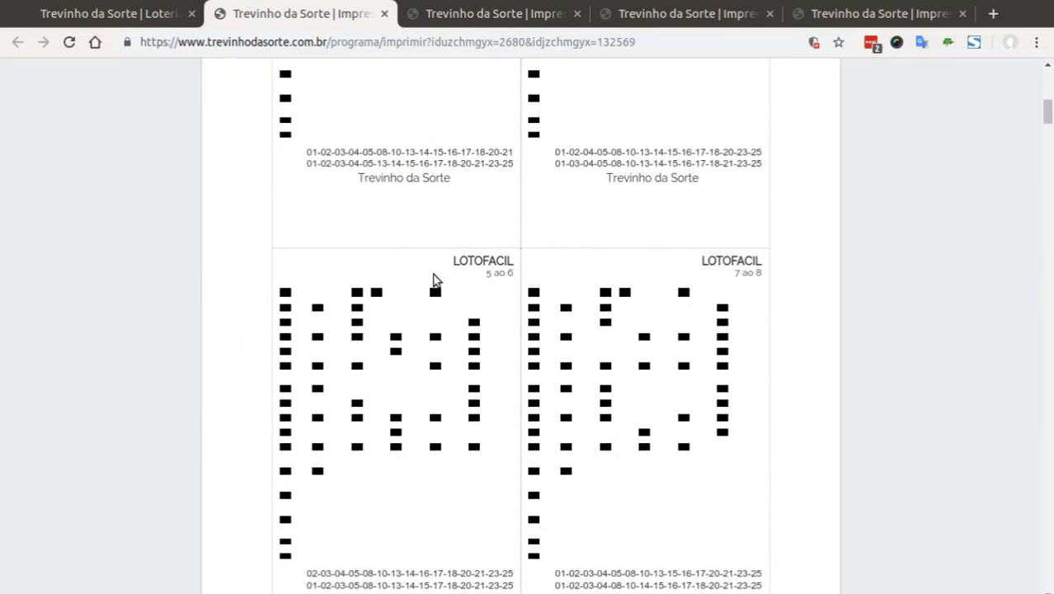
scroll(435, 277, up, 6)
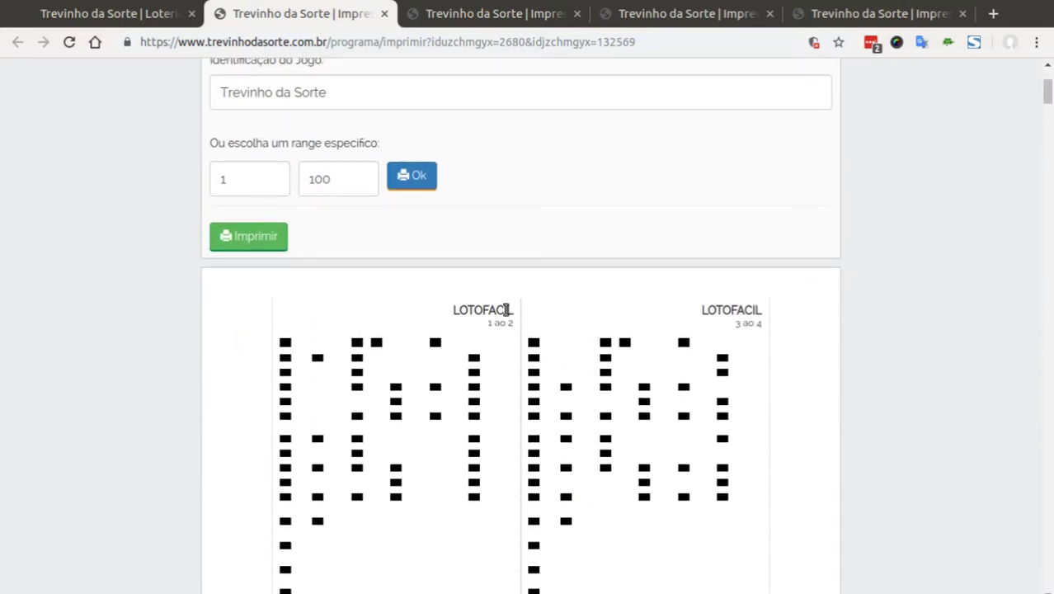
scroll(500, 322, up, 2)
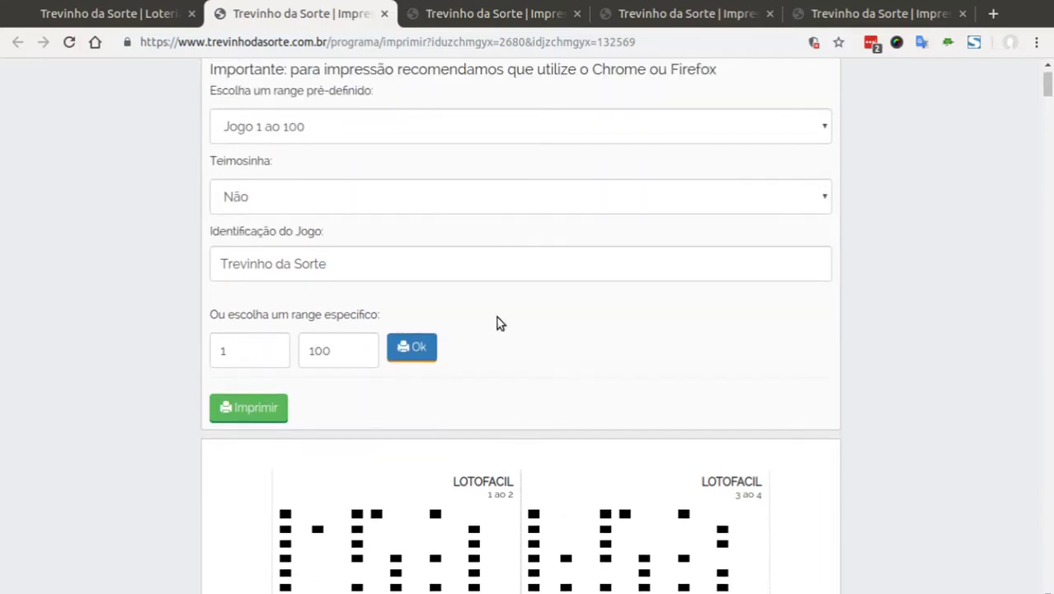
scroll(497, 322, up, 1)
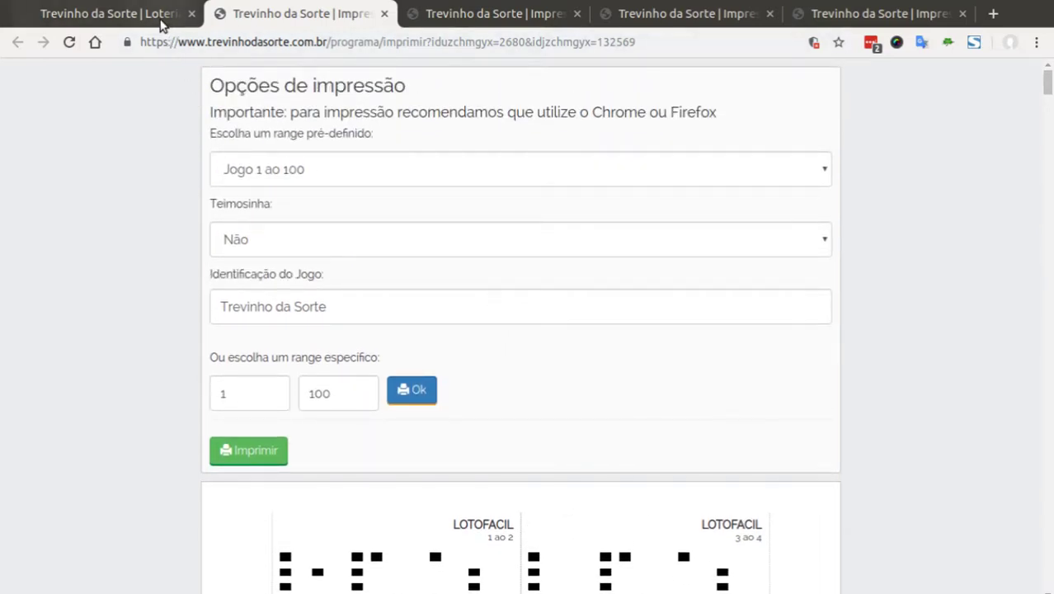
Step: Return to the game history, open the annotation of the game for contest 1834 and save it as "Impressão"
click(161, 21)
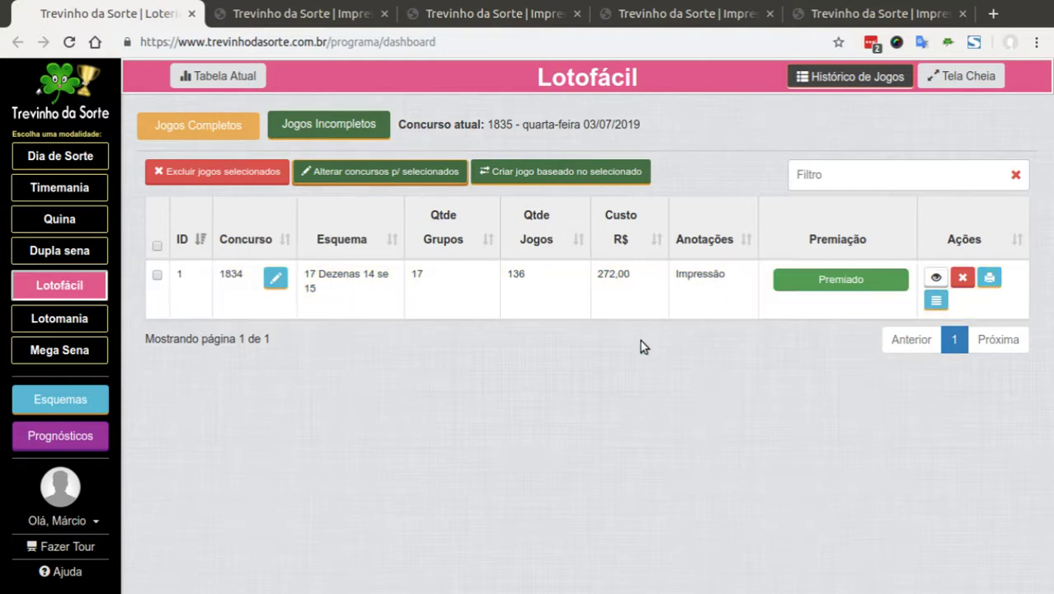
double_click(675, 277)
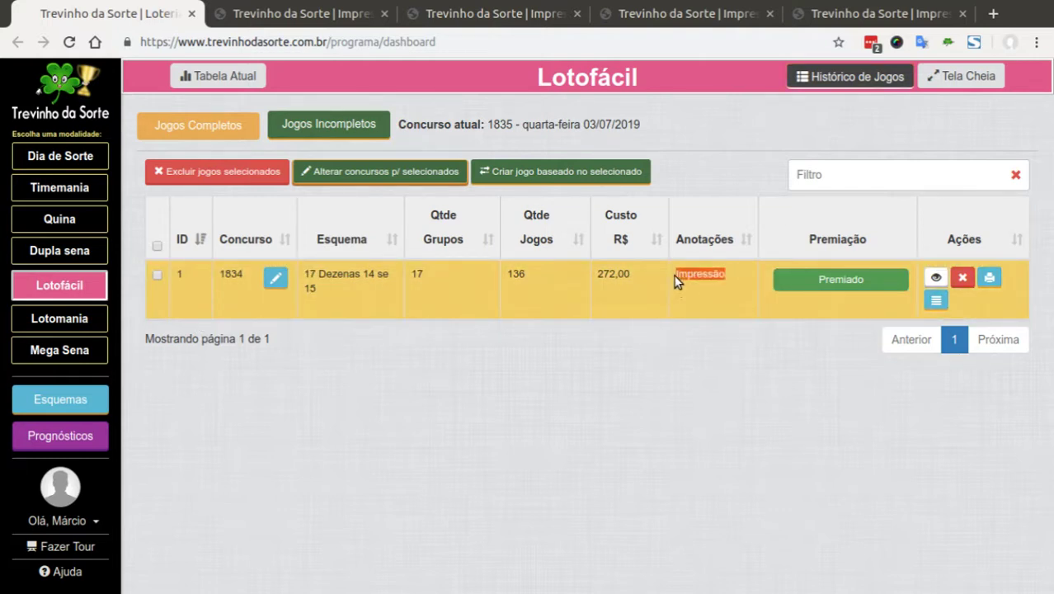
drag(726, 274, 684, 274)
click(937, 304)
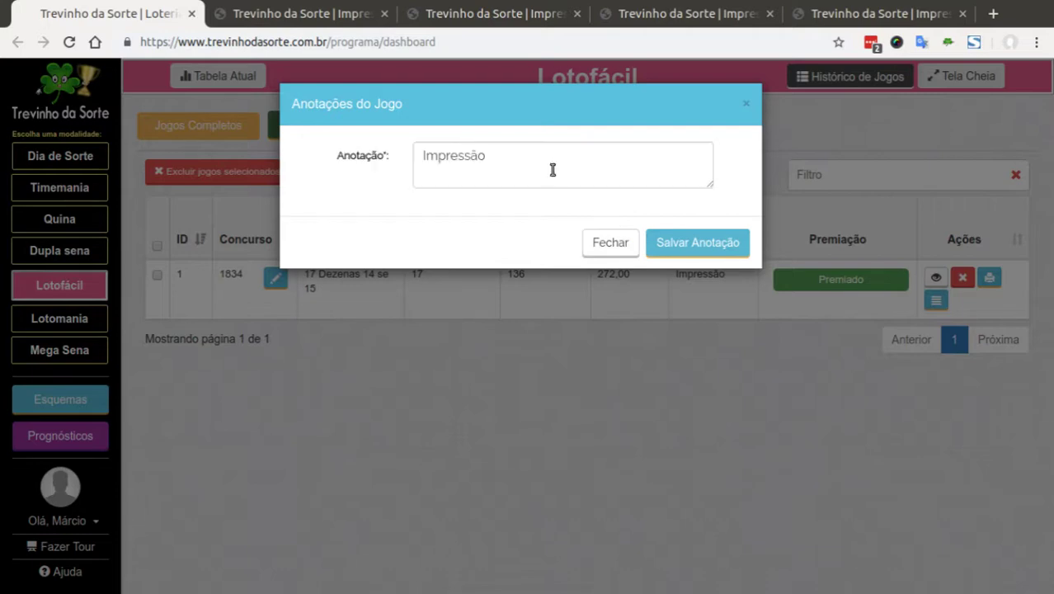
click(548, 167)
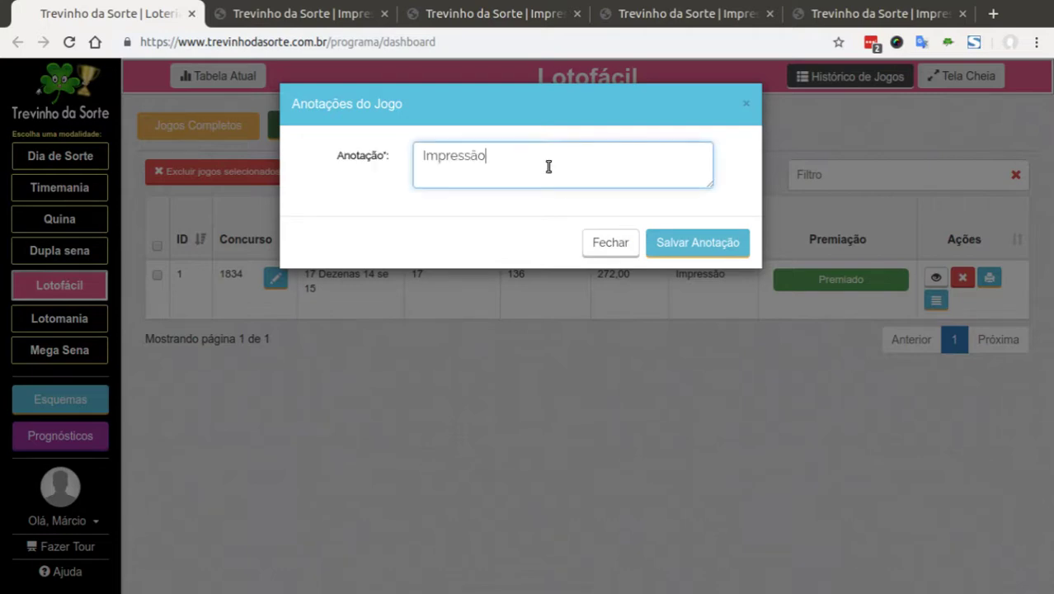
click(680, 242)
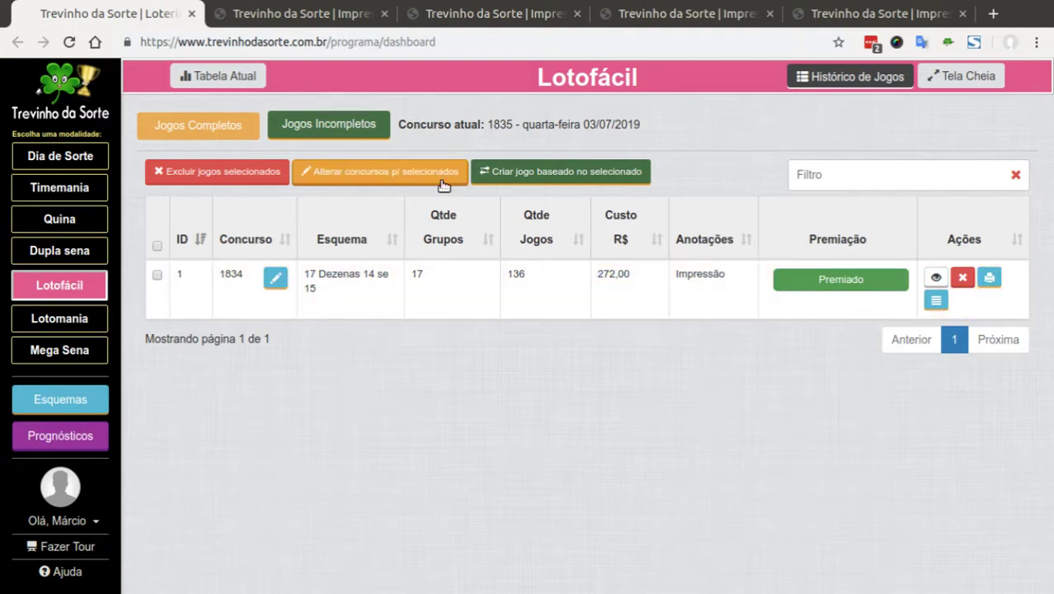
Step: Set the game identification on the print page to "Impressão", matching the game's annotation in the history
click(294, 17)
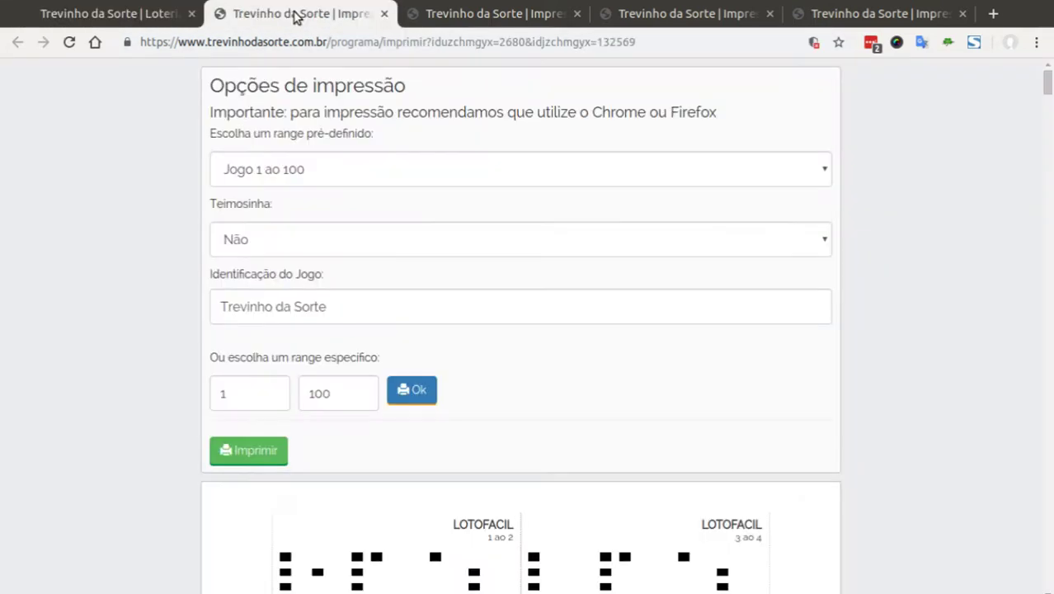
click(287, 291)
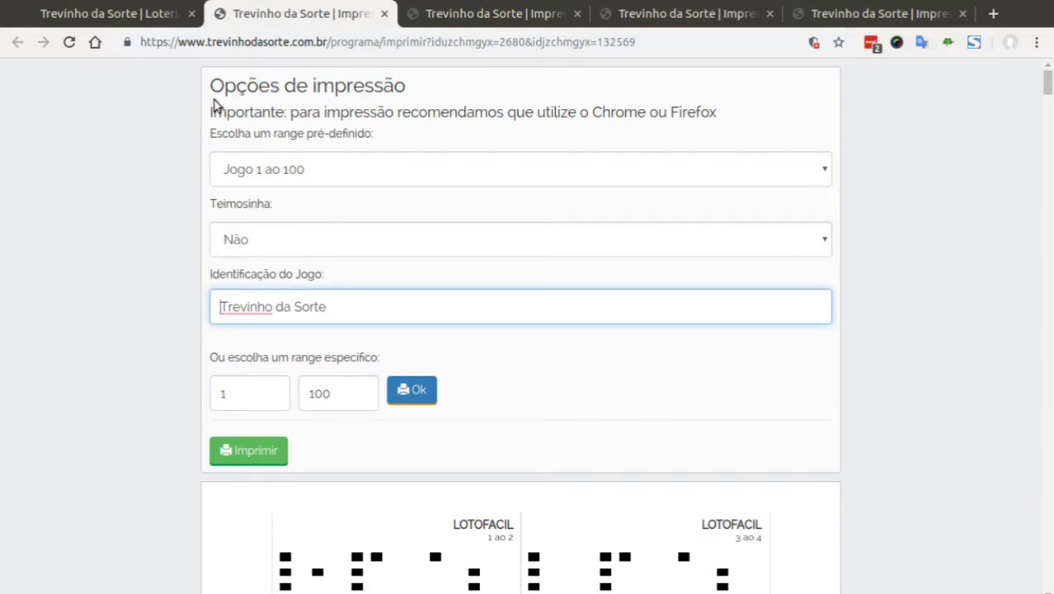
click(126, 12)
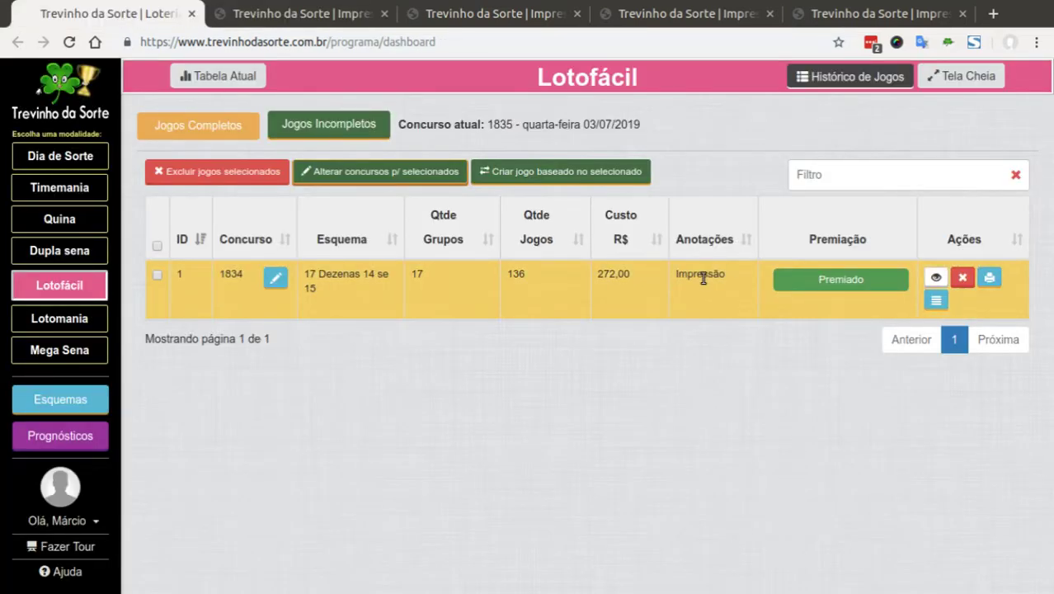
drag(729, 276, 688, 274)
click(338, 16)
double_click(336, 307)
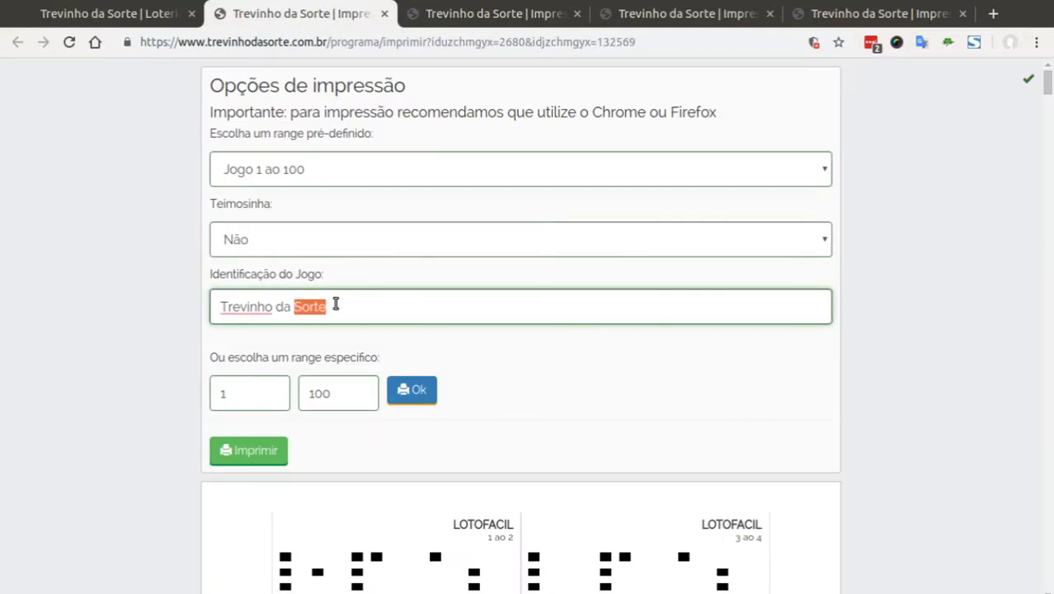
triple_click(335, 306)
text(Impressão)
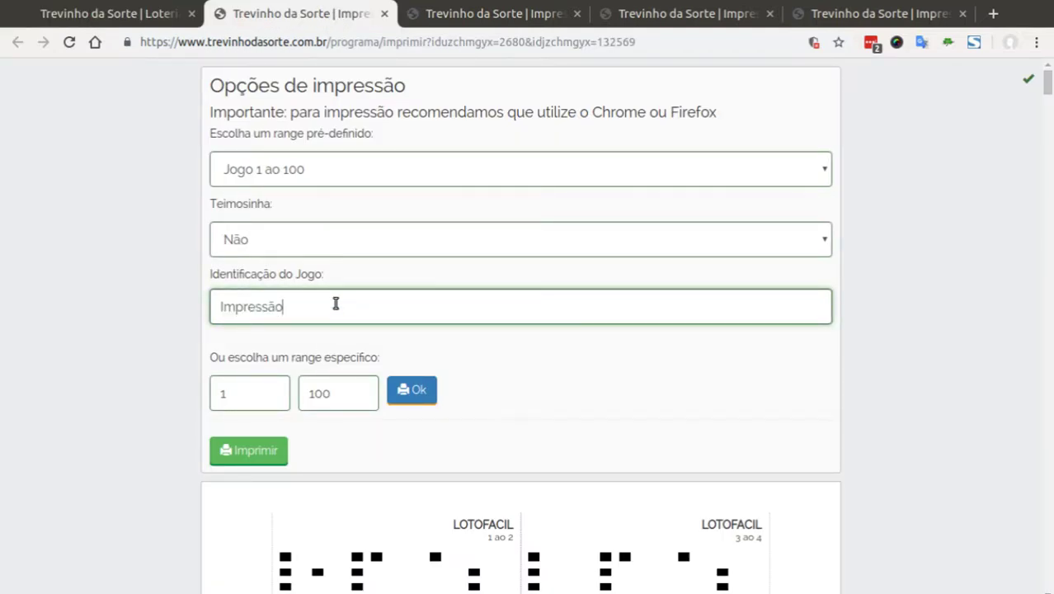
scroll(371, 295, down, 1)
click(483, 299)
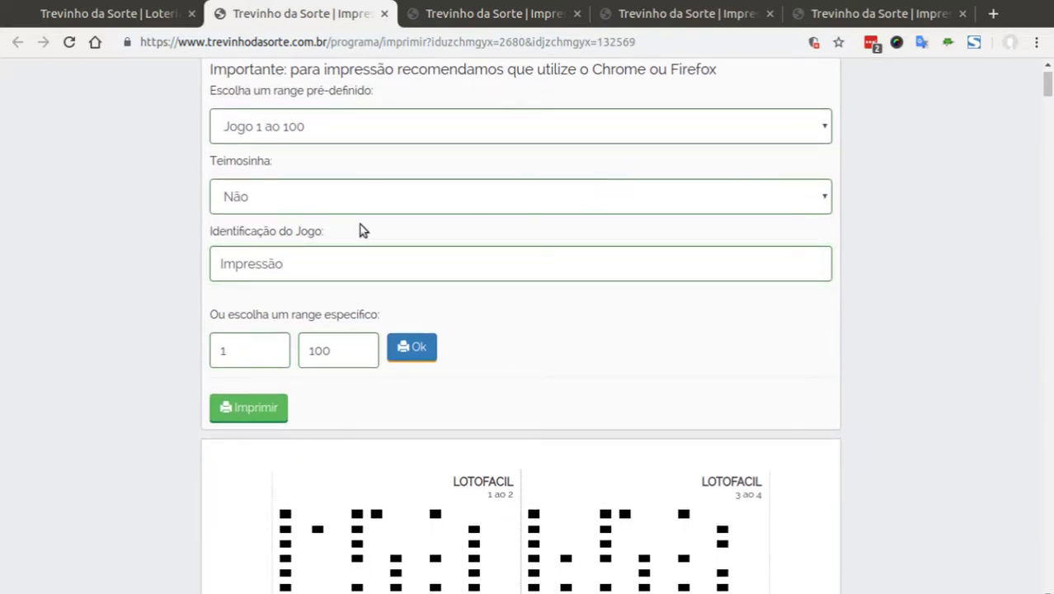
Step: Compare the game identification on the print page with the game's annotation in the history
drag(306, 262, 185, 262)
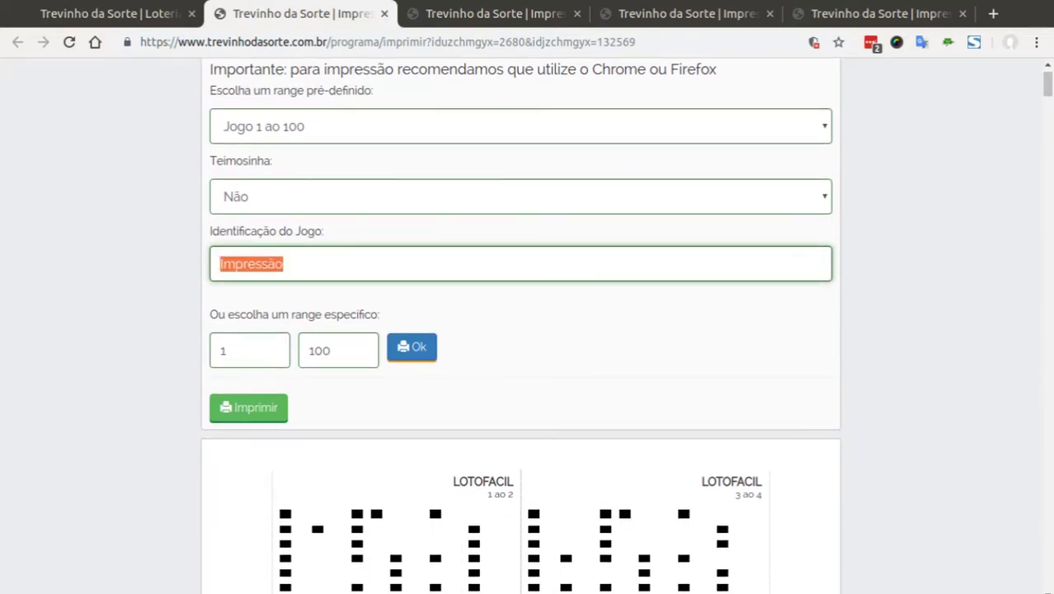
click(115, 15)
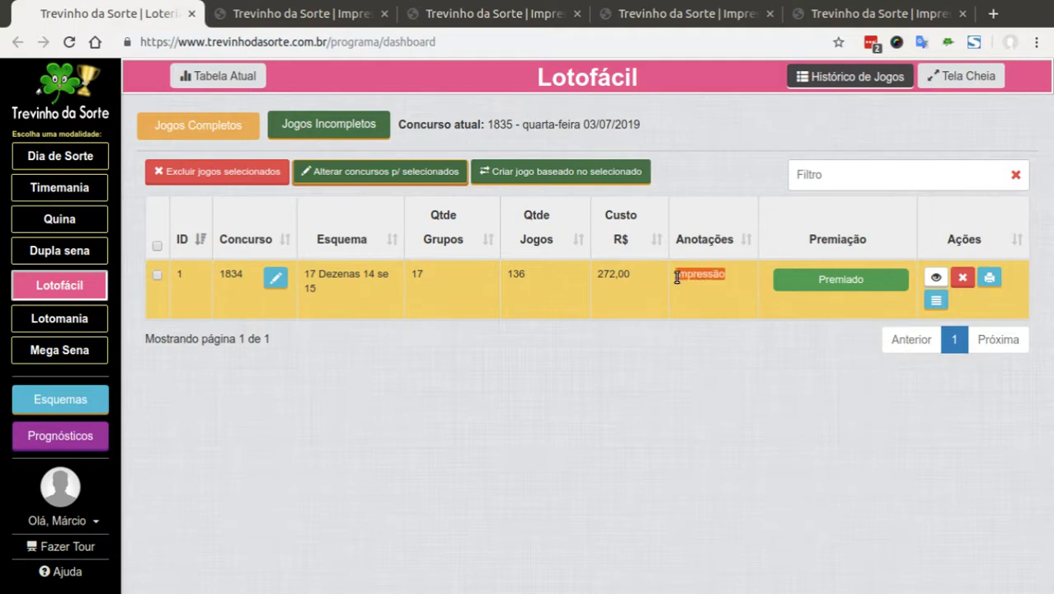
click(274, 20)
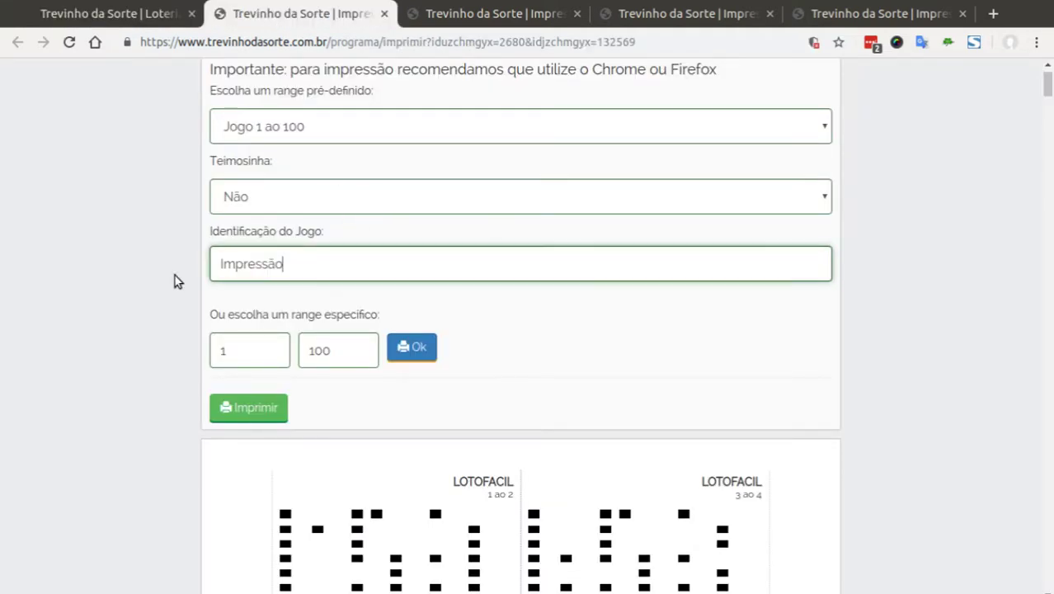
drag(324, 236, 211, 239)
click(248, 262)
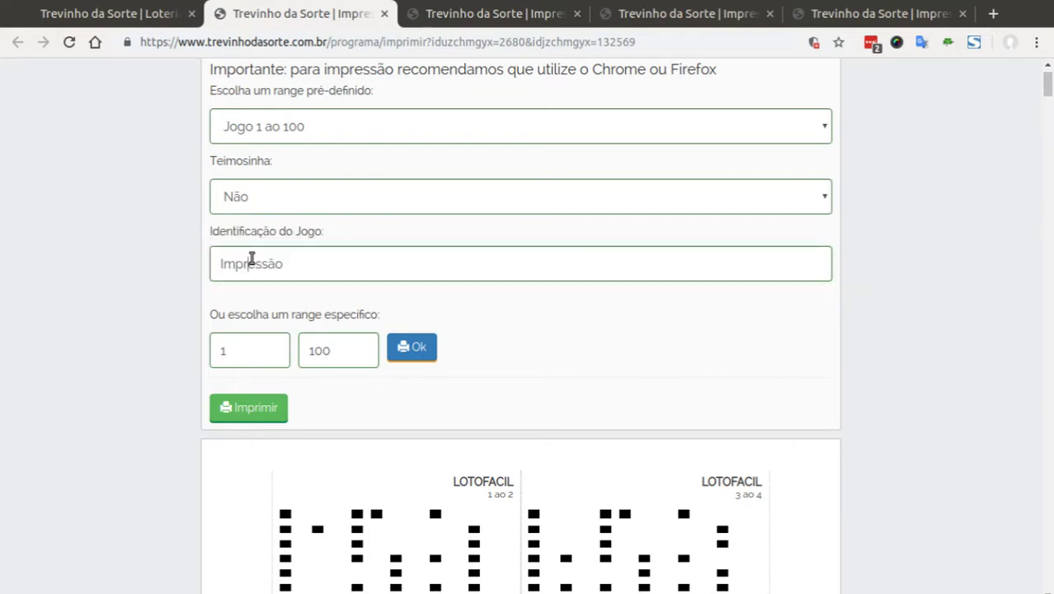
drag(294, 263, 214, 262)
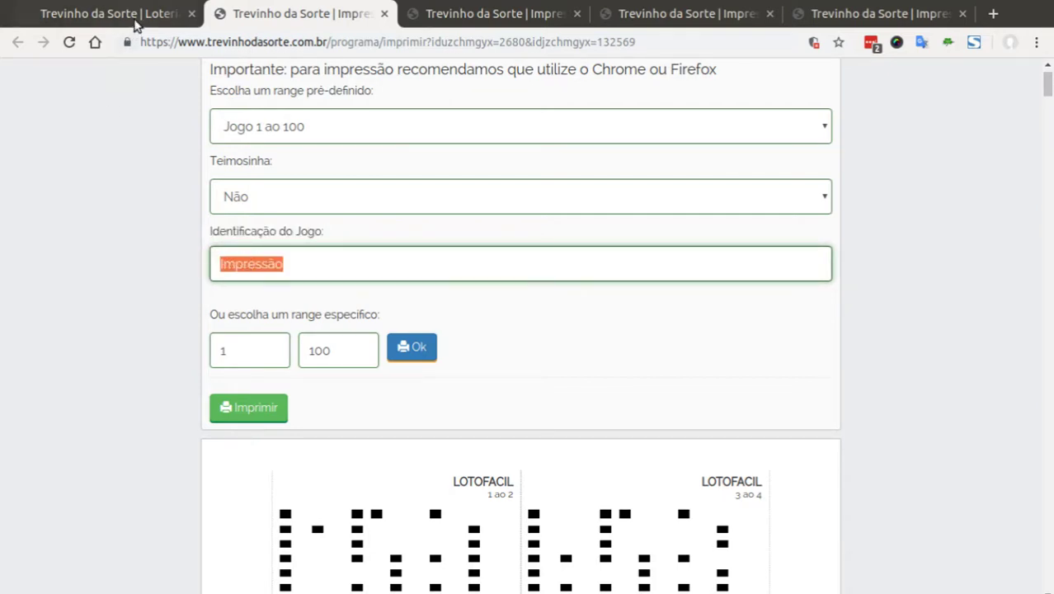
click(138, 20)
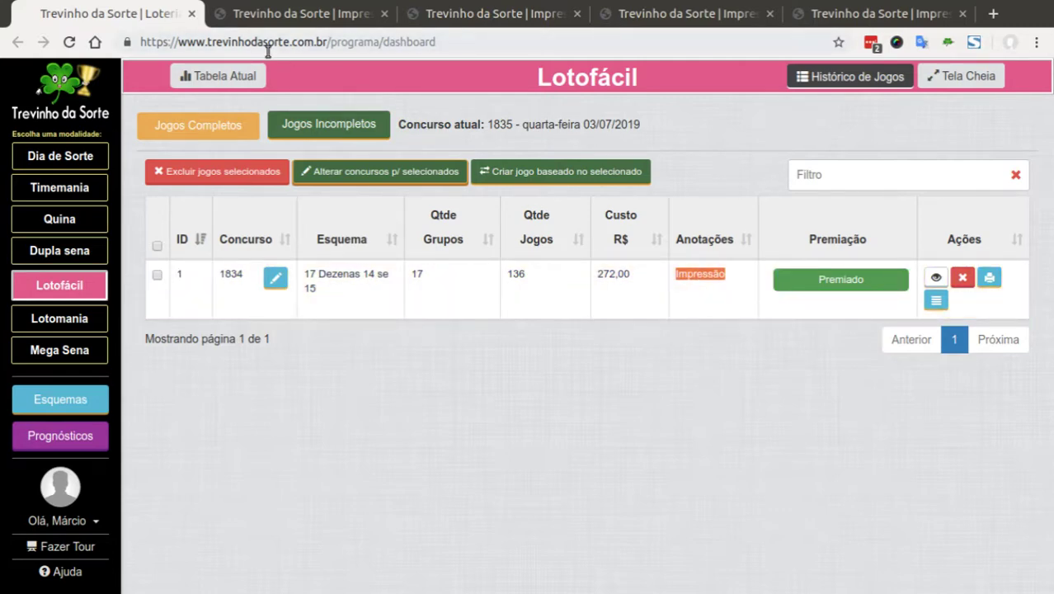
click(271, 17)
scroll(437, 316, down, 3)
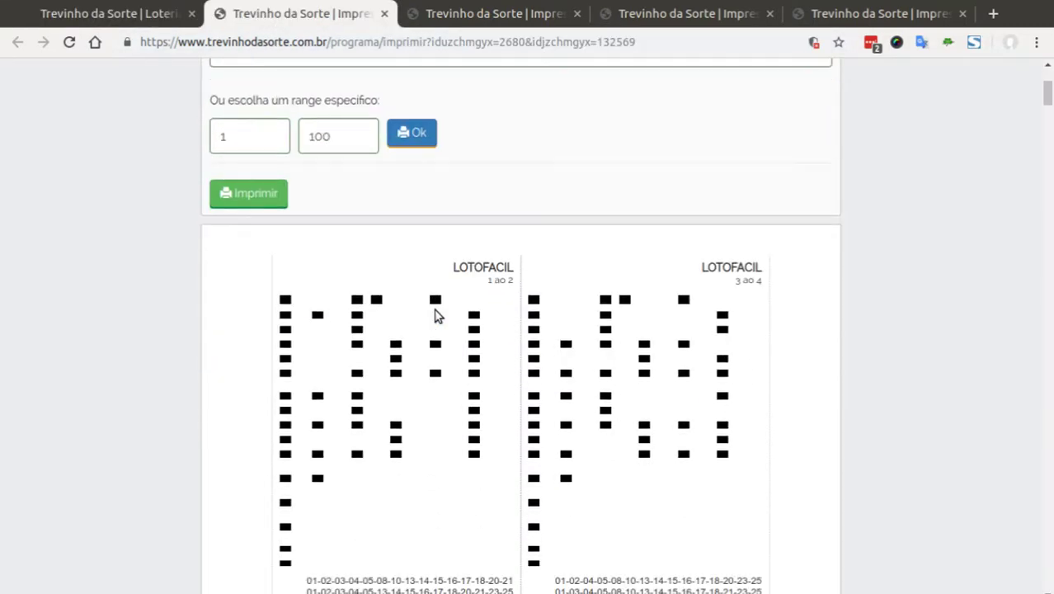
scroll(288, 91, up, 3)
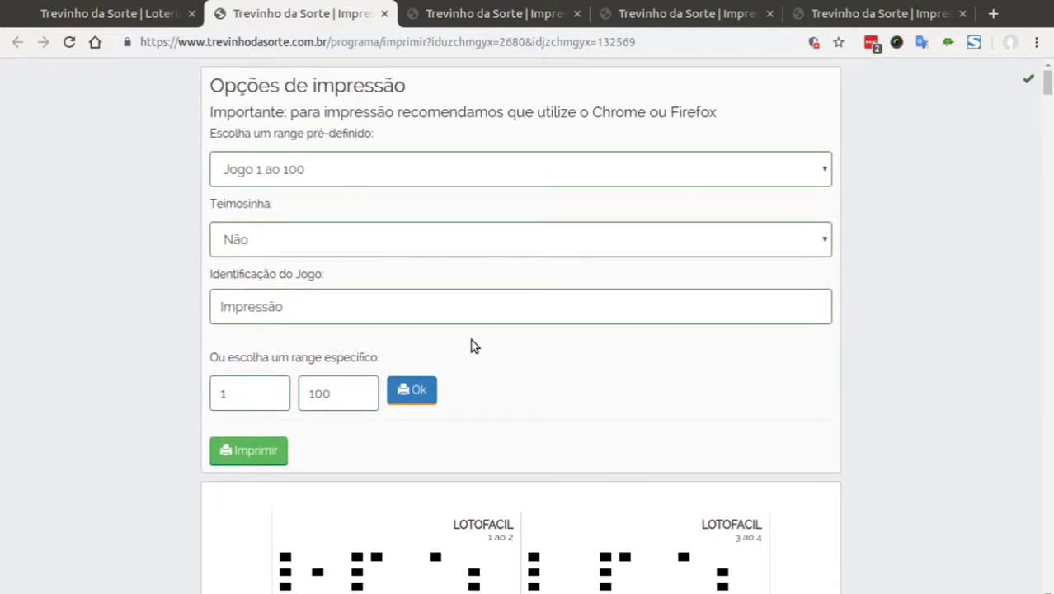
click(139, 15)
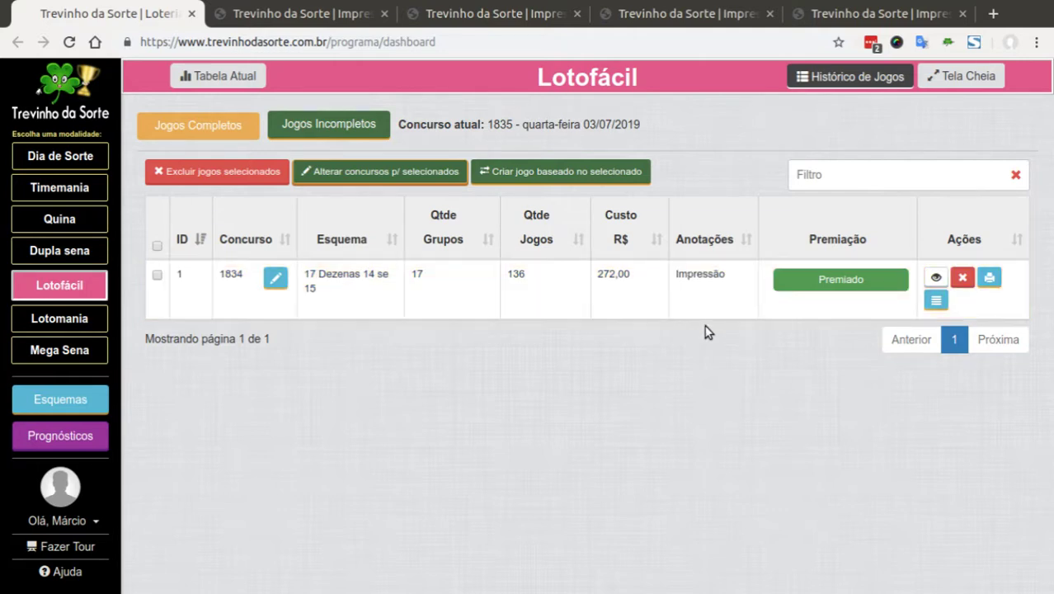
Step: Examine the game's contest number in the history alongside the print page
click(336, 25)
key(ctrl+shift+Tab)
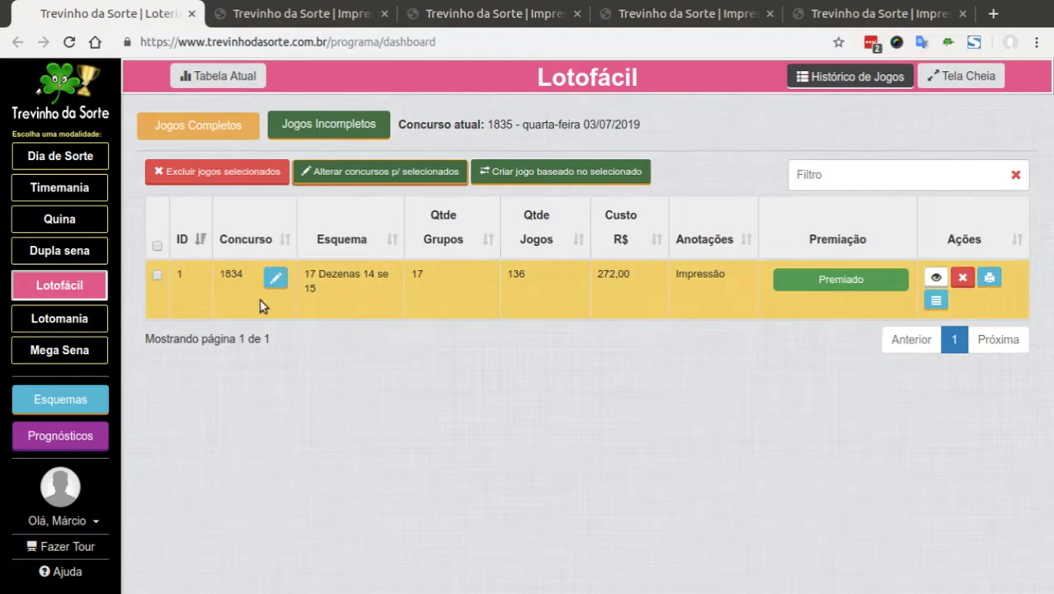
drag(244, 274, 223, 274)
click(237, 305)
click(243, 293)
click(299, 19)
scroll(324, 375, down, 3)
scroll(326, 376, up, 5)
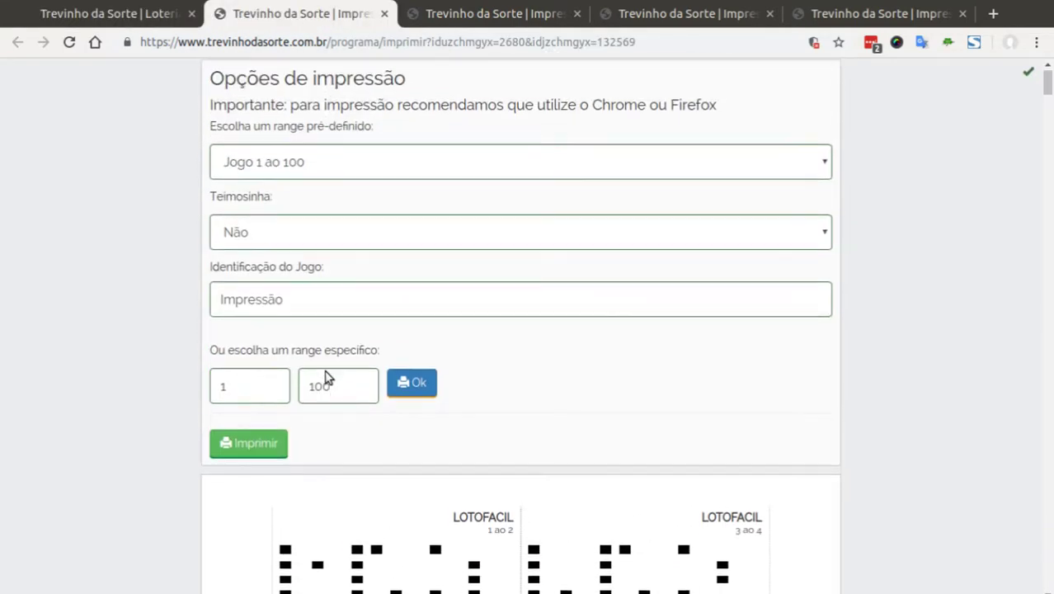
click(114, 18)
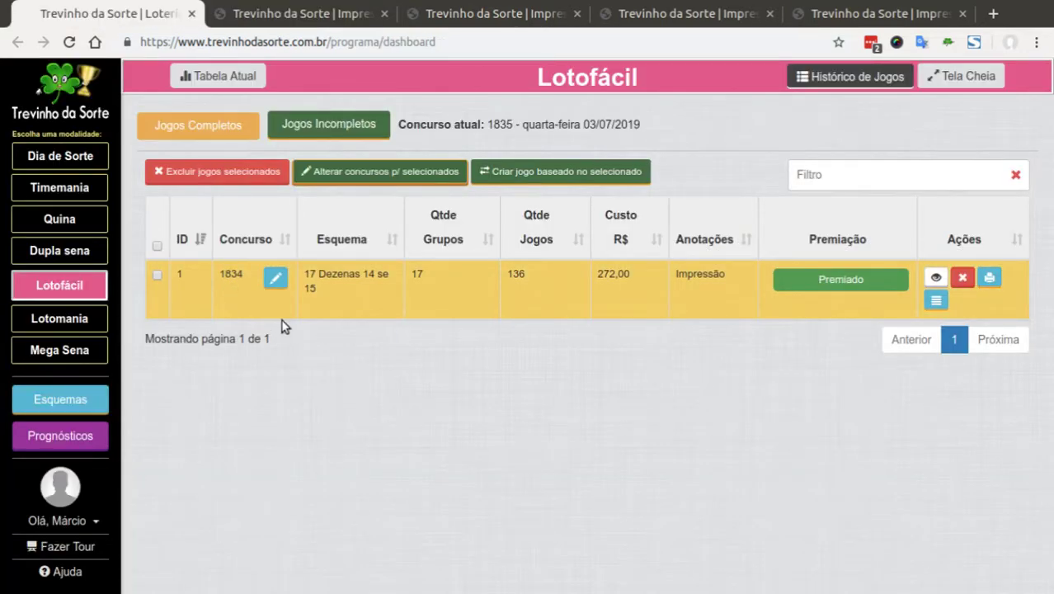
Step: Compare the game's history entry with the generated tickets, checking the identification printed beneath the ticket numbers
click(328, 20)
scroll(398, 322, down, 5)
scroll(342, 221, up, 4)
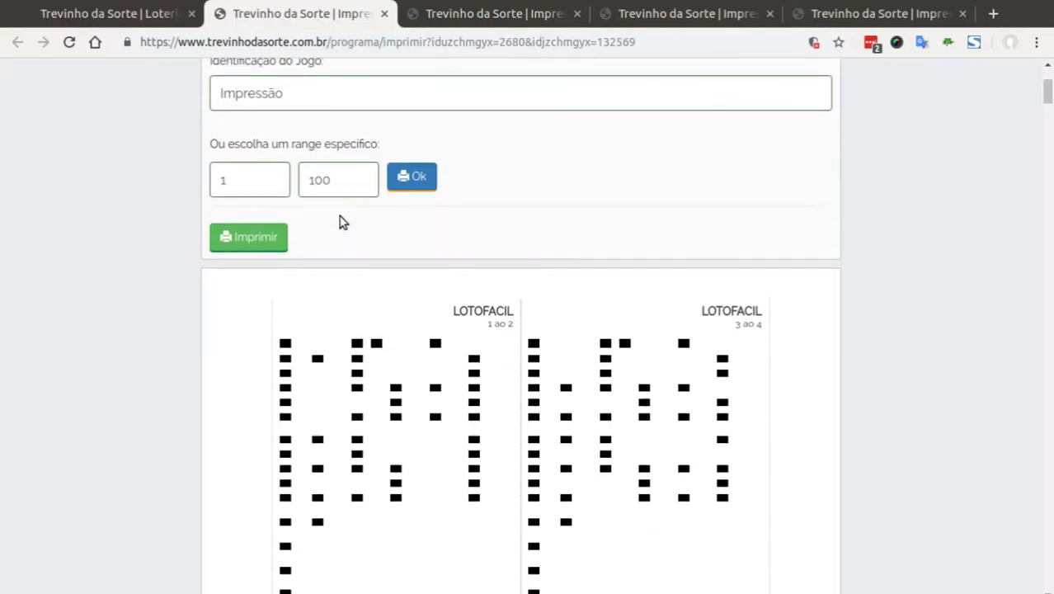
click(145, 18)
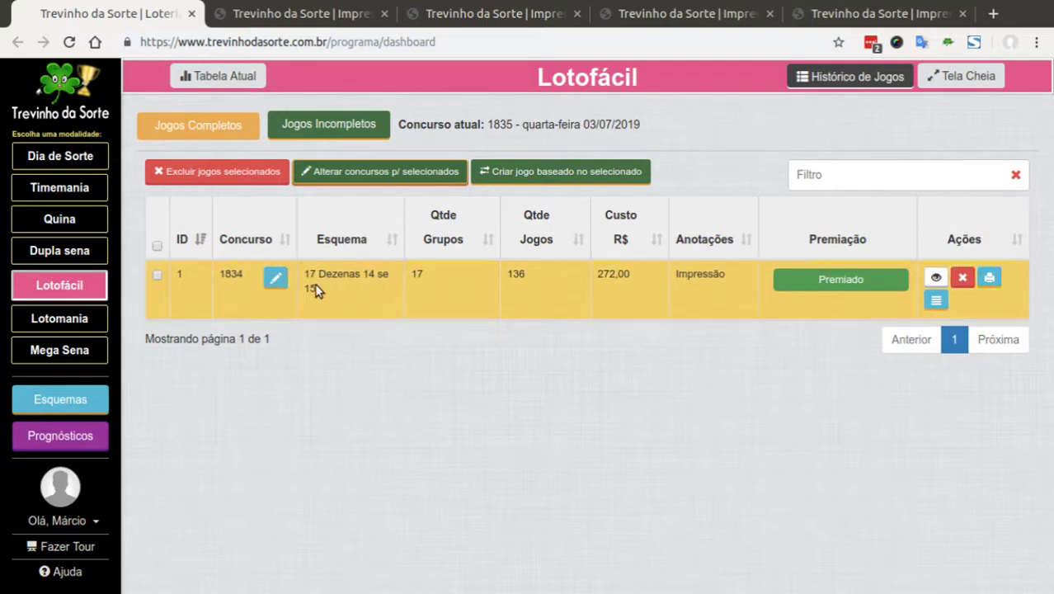
click(286, 25)
click(165, 26)
click(343, 25)
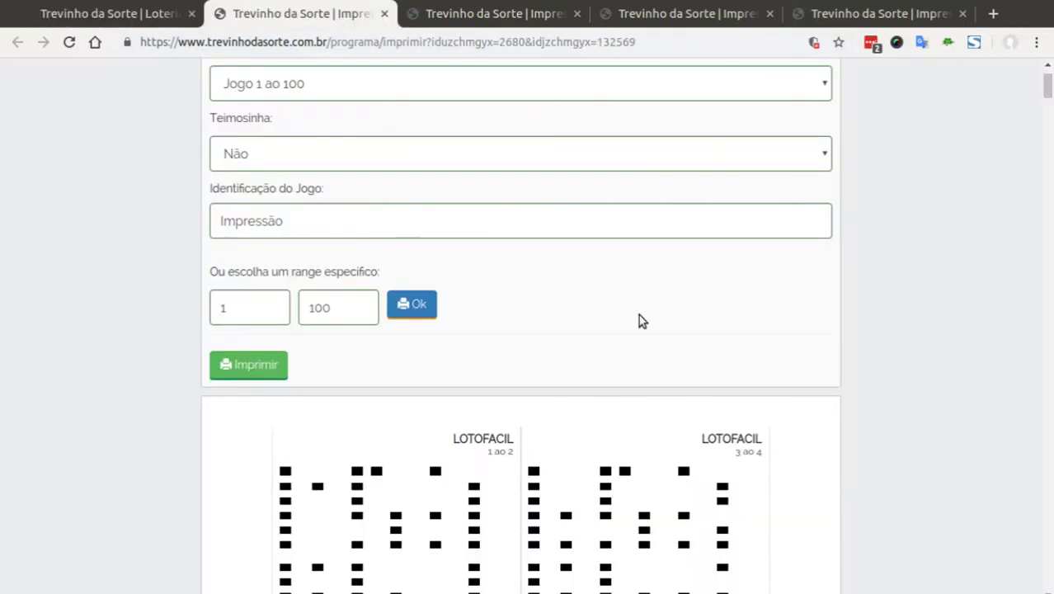
scroll(499, 399, down, 1)
scroll(492, 397, up, 1)
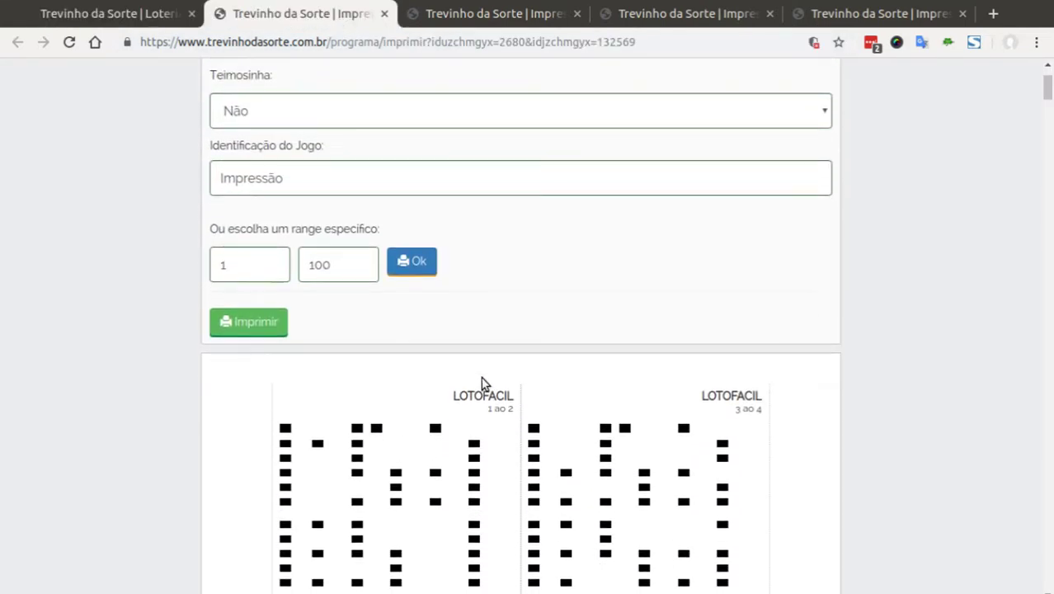
click(154, 16)
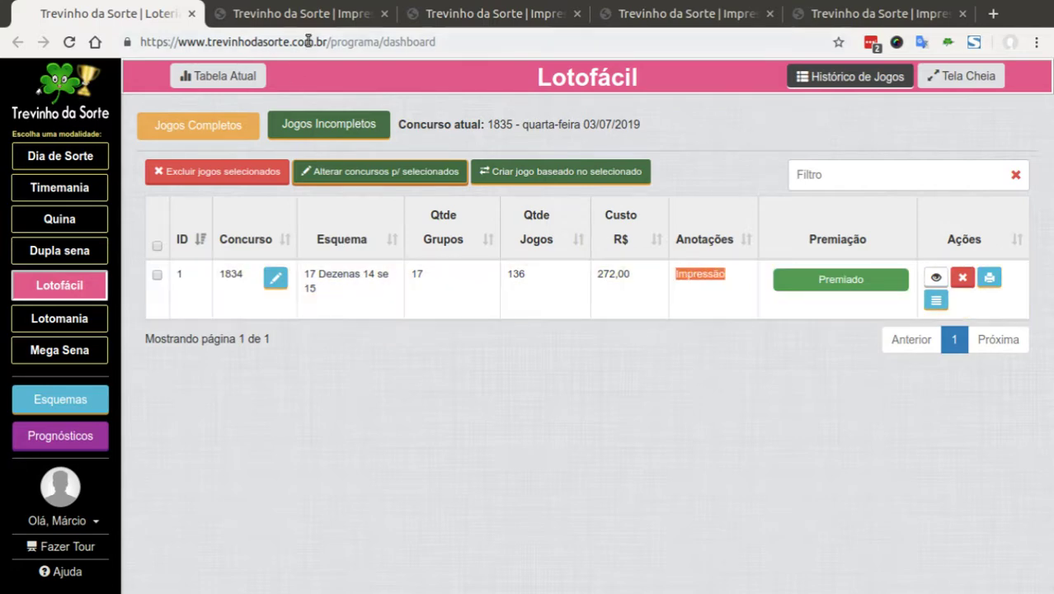
click(338, 17)
scroll(607, 437, down, 4)
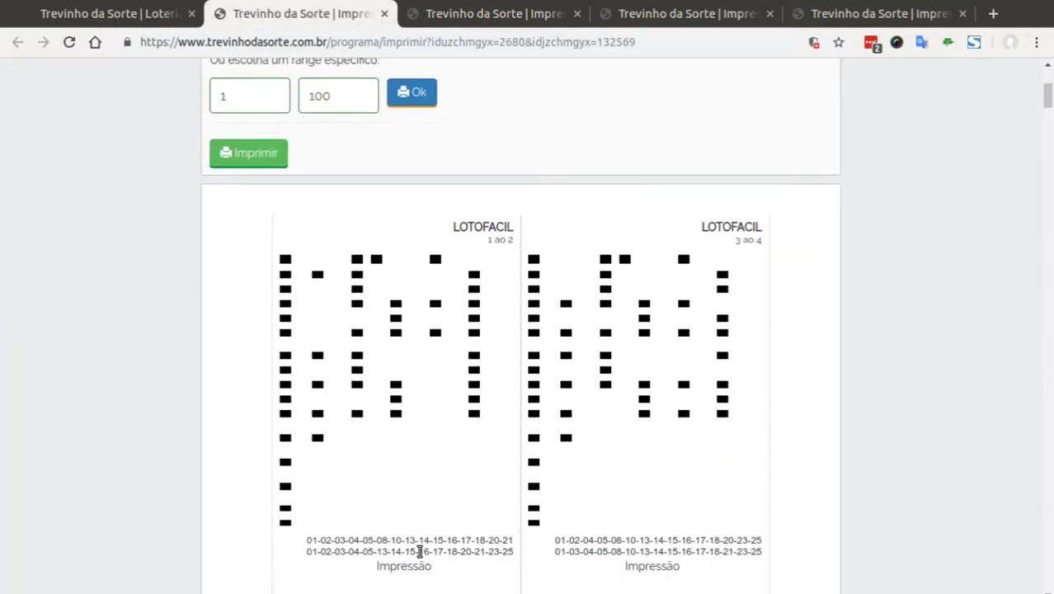
Step: Check the game's history entry and examine the recommendation on the print page about using Chrome or Firefox for printing
click(151, 18)
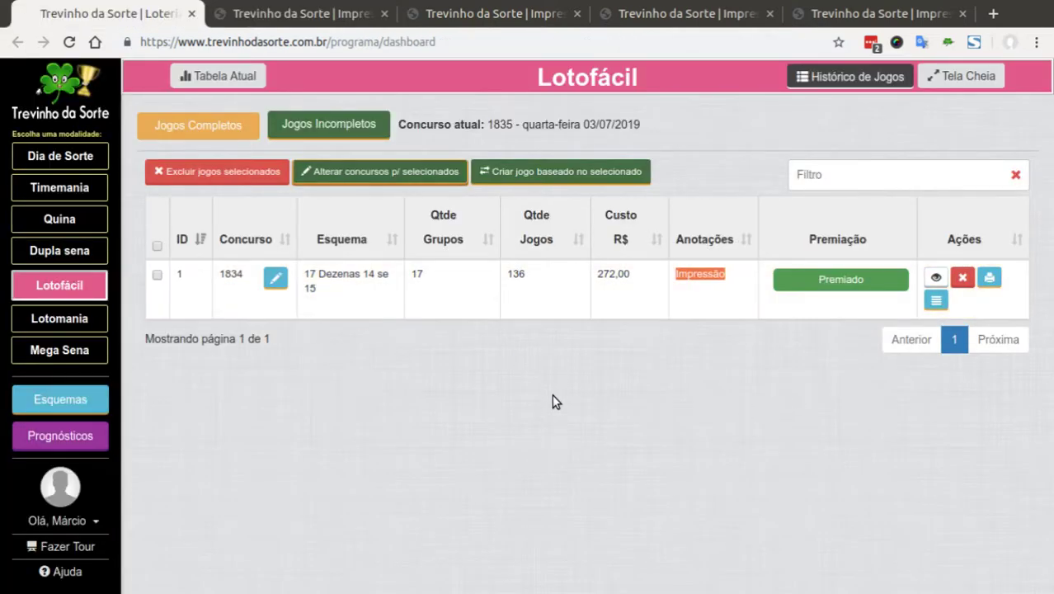
click(306, 12)
scroll(421, 174, up, 6)
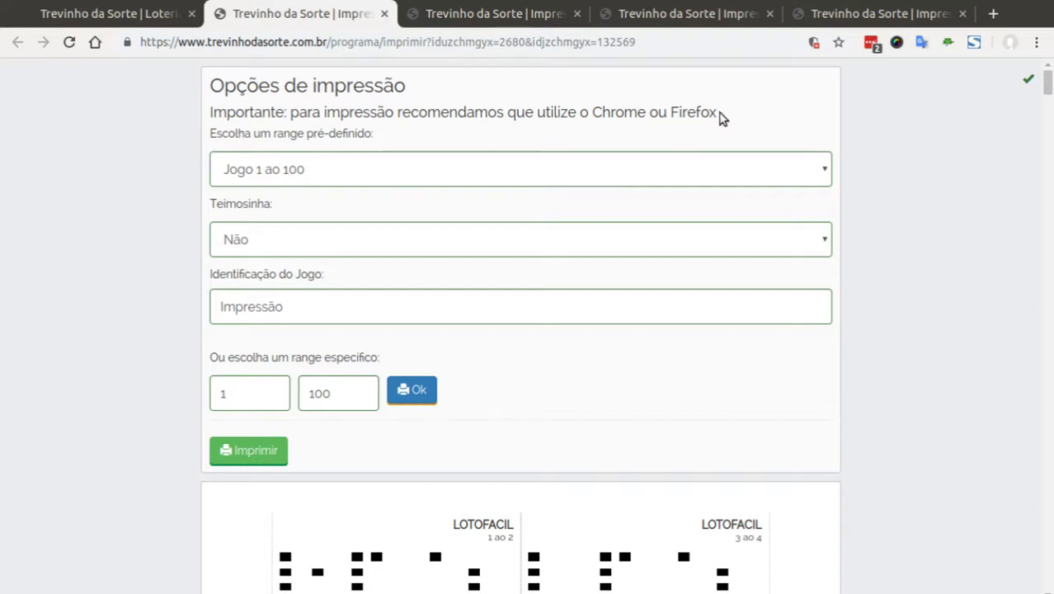
drag(717, 114, 216, 114)
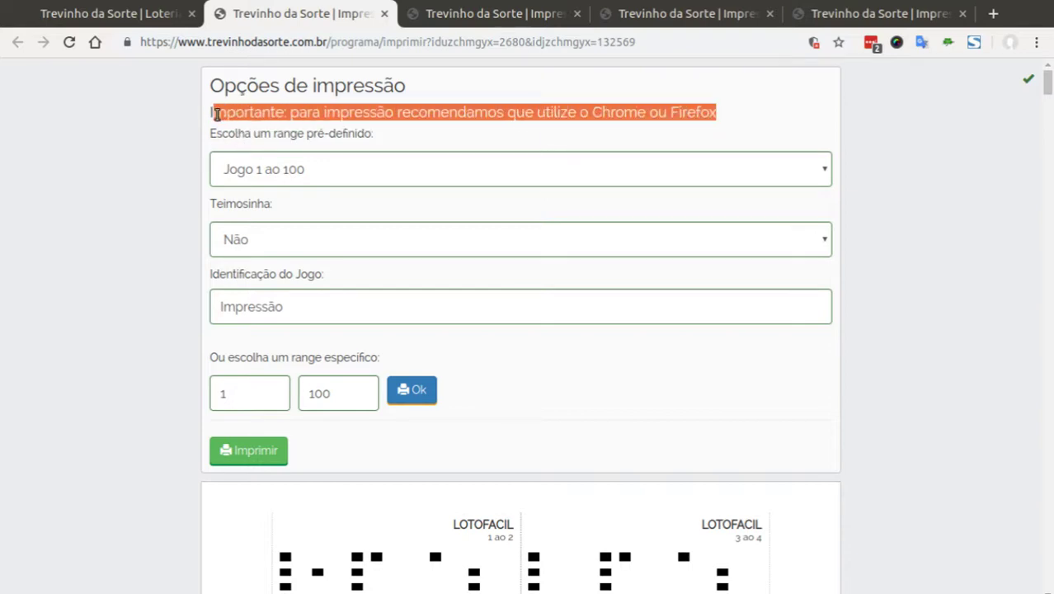
click(606, 132)
drag(593, 109, 646, 113)
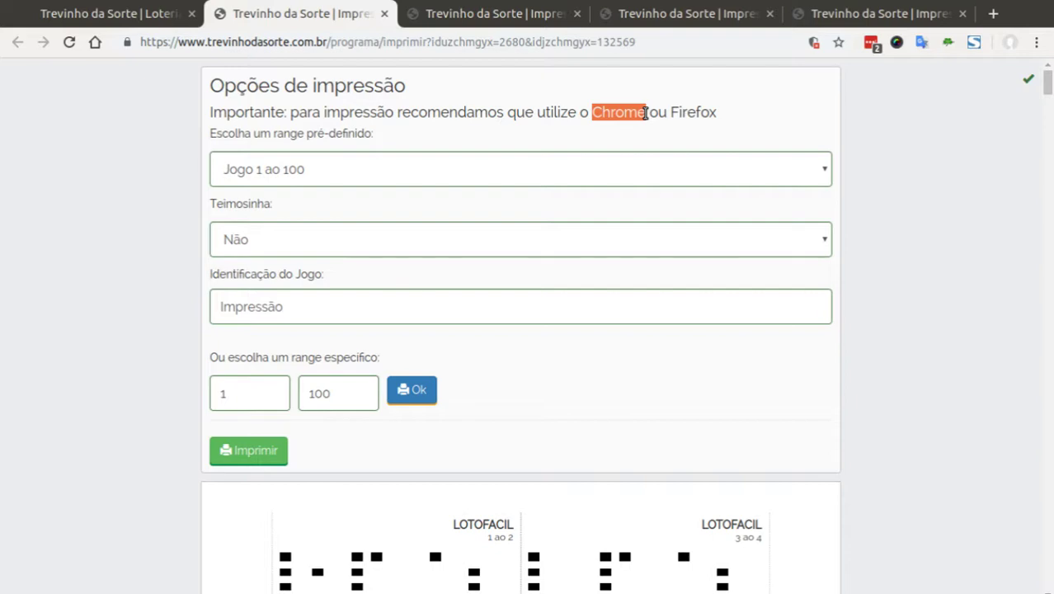
click(644, 112)
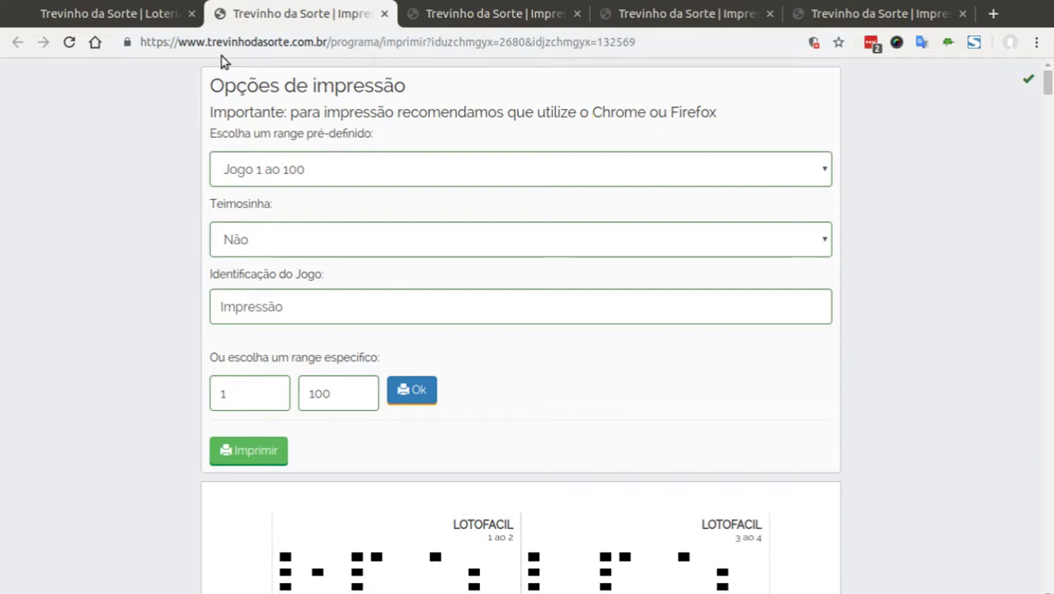
Step: Compare the predefined print range with the game's number of games in the history
click(277, 173)
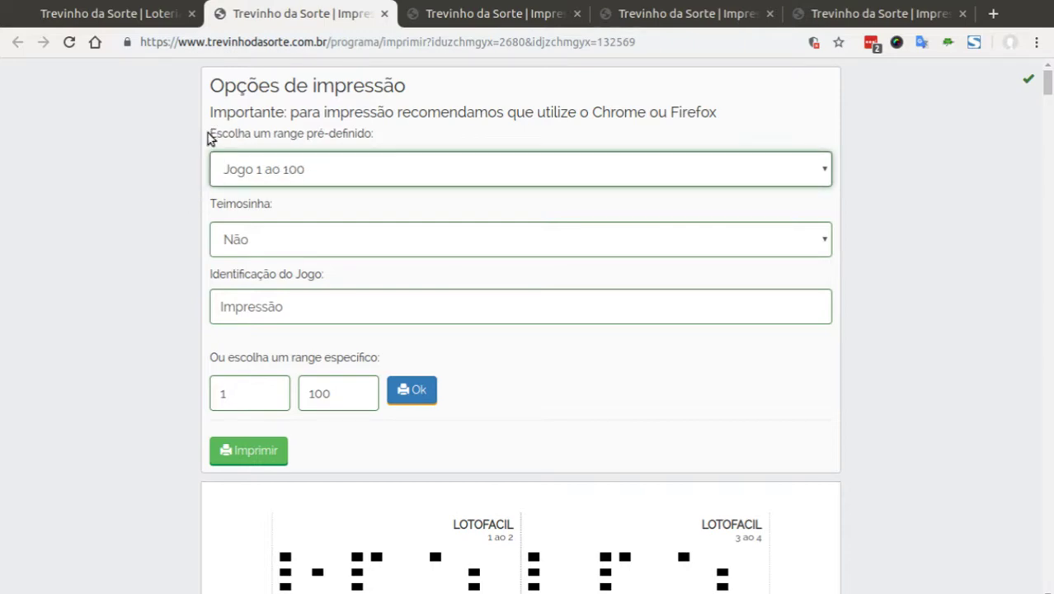
drag(210, 135, 367, 151)
click(467, 137)
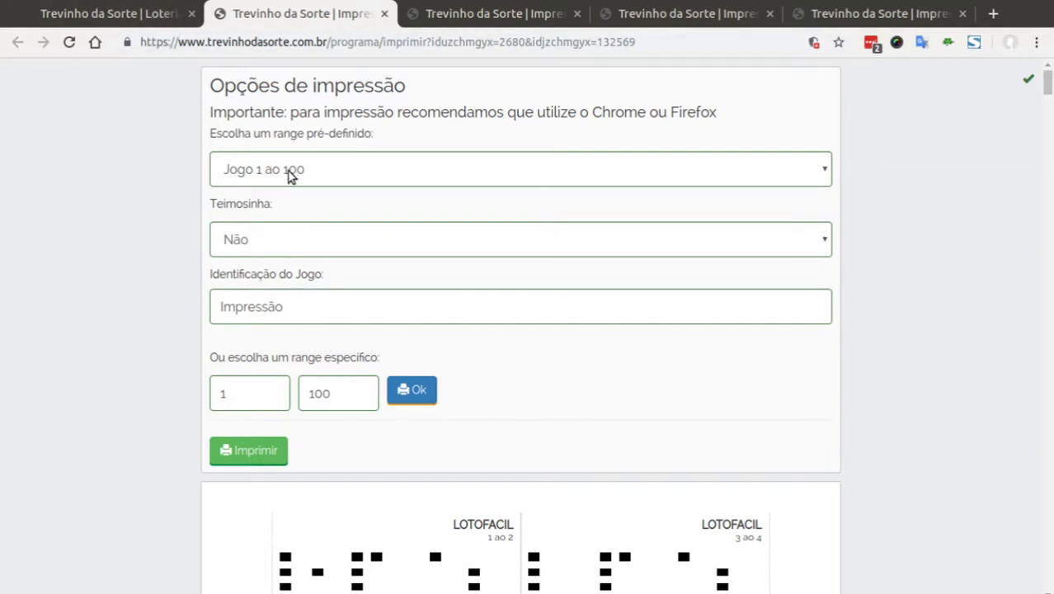
click(147, 19)
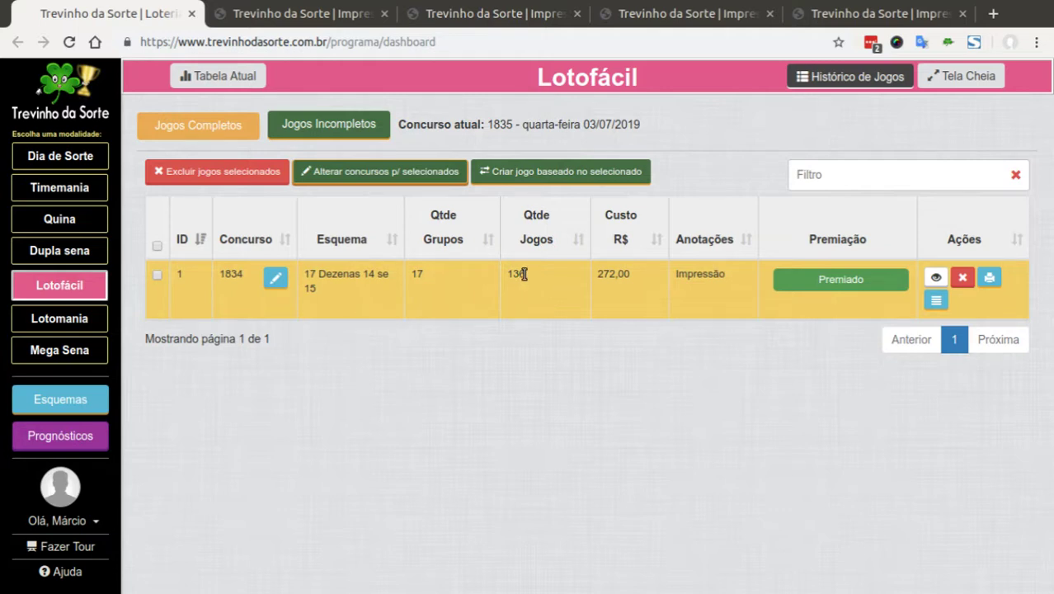
drag(524, 274, 506, 271)
click(302, 19)
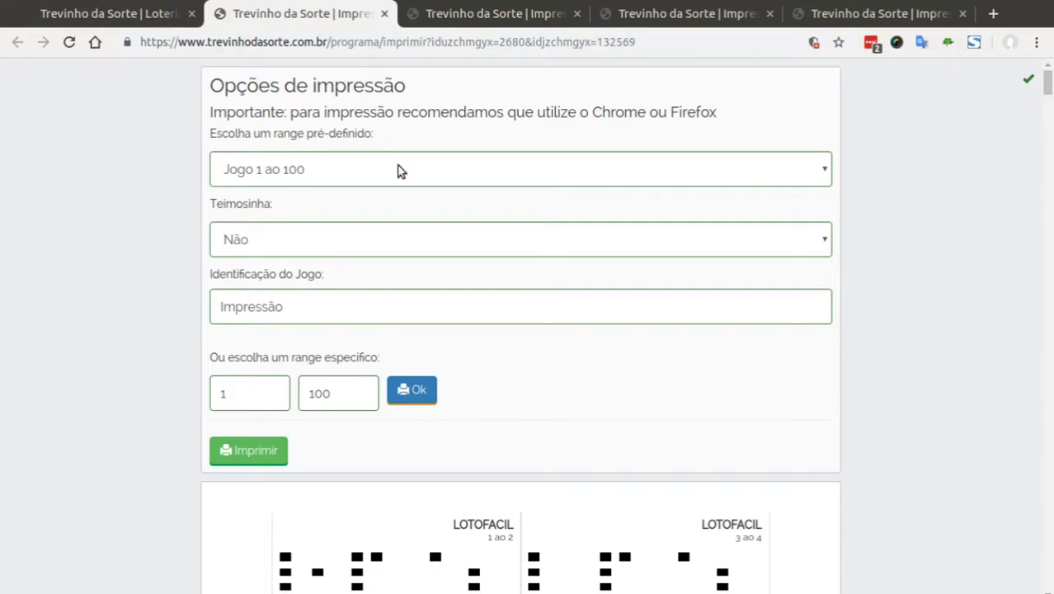
click(161, 17)
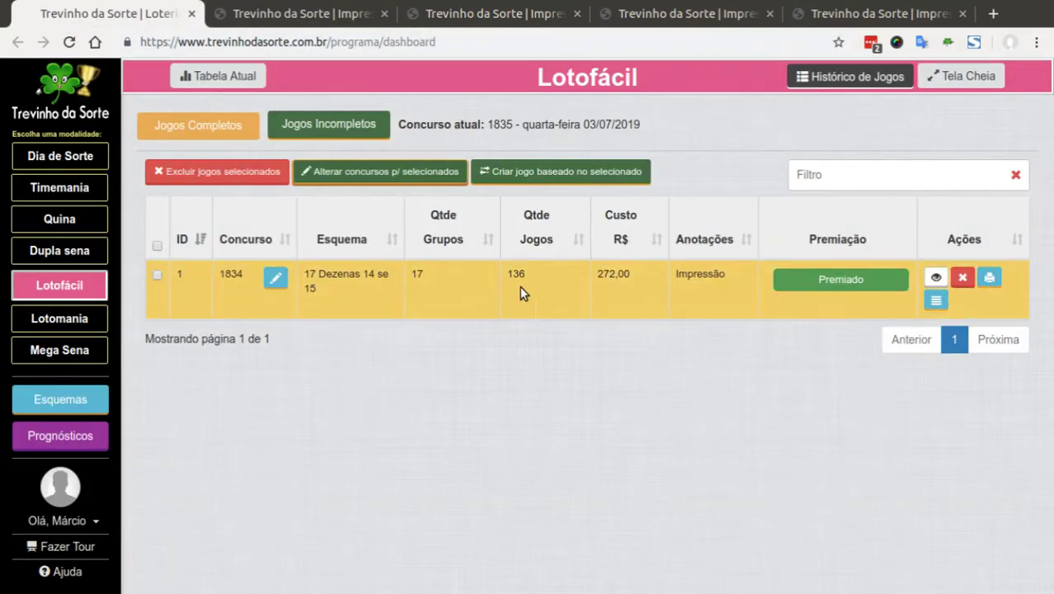
Step: Set the predefined print range to "Jogo 101 ao 136" and compare it with the number of games in the history
click(311, 23)
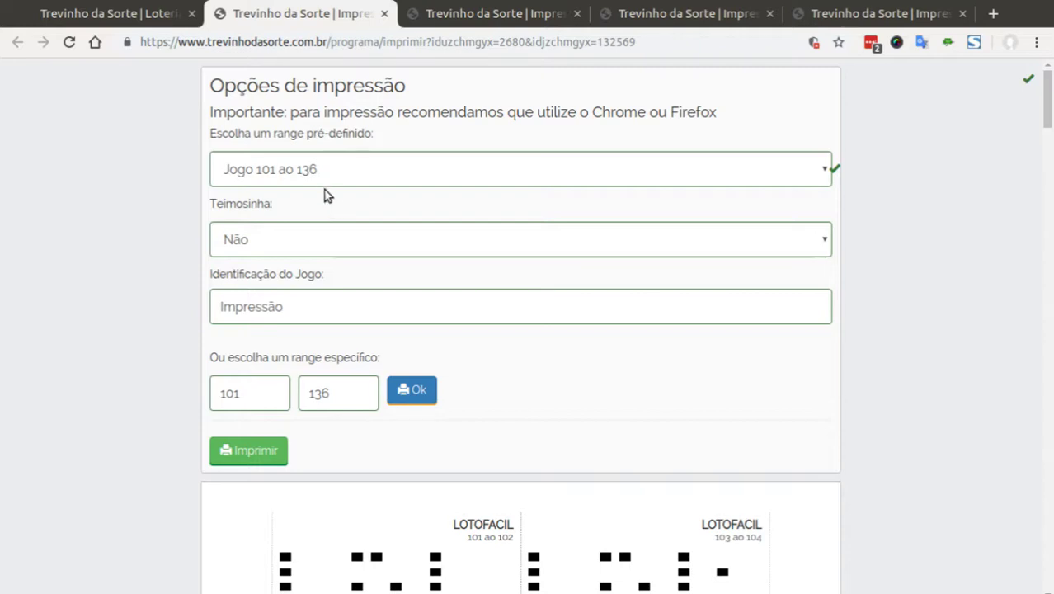
click(173, 21)
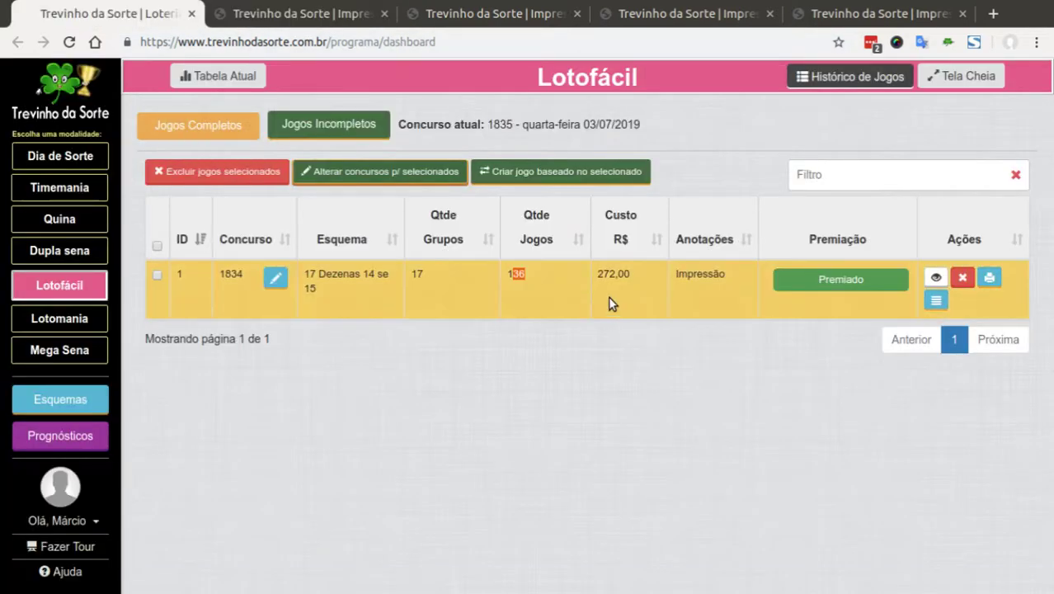
key(ctrl+Tab)
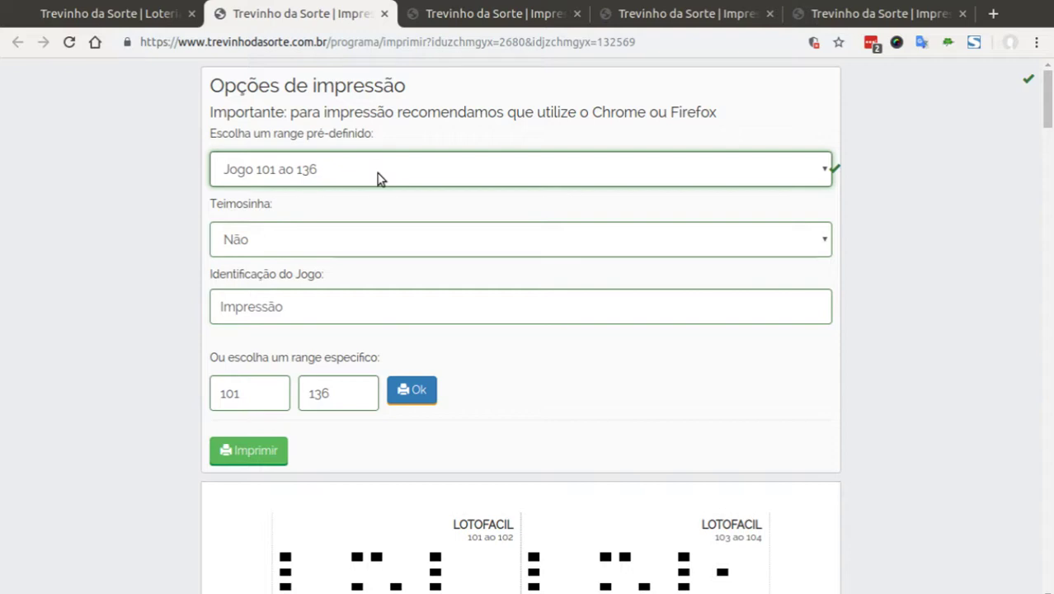
click(367, 208)
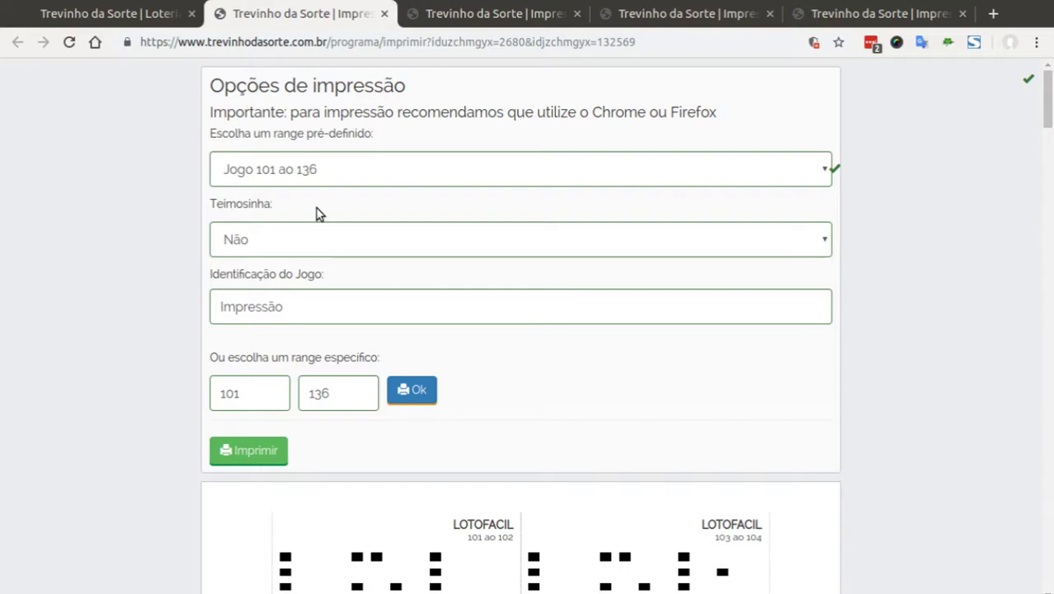
Step: Set the predefined print range to "Jogo 1 ao 100" and look through the generated tickets
click(345, 179)
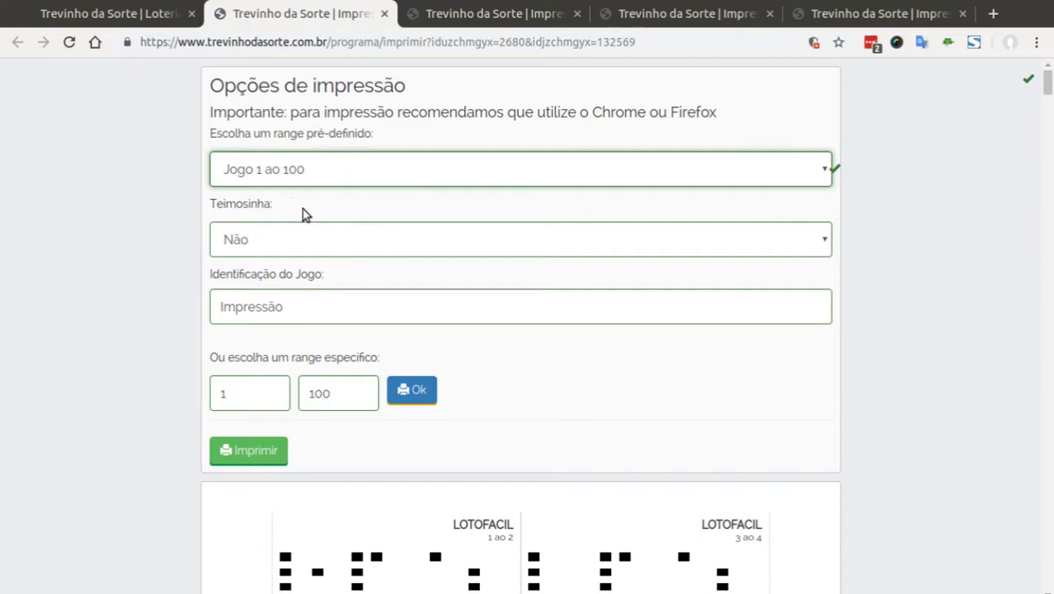
scroll(378, 216, down, 10)
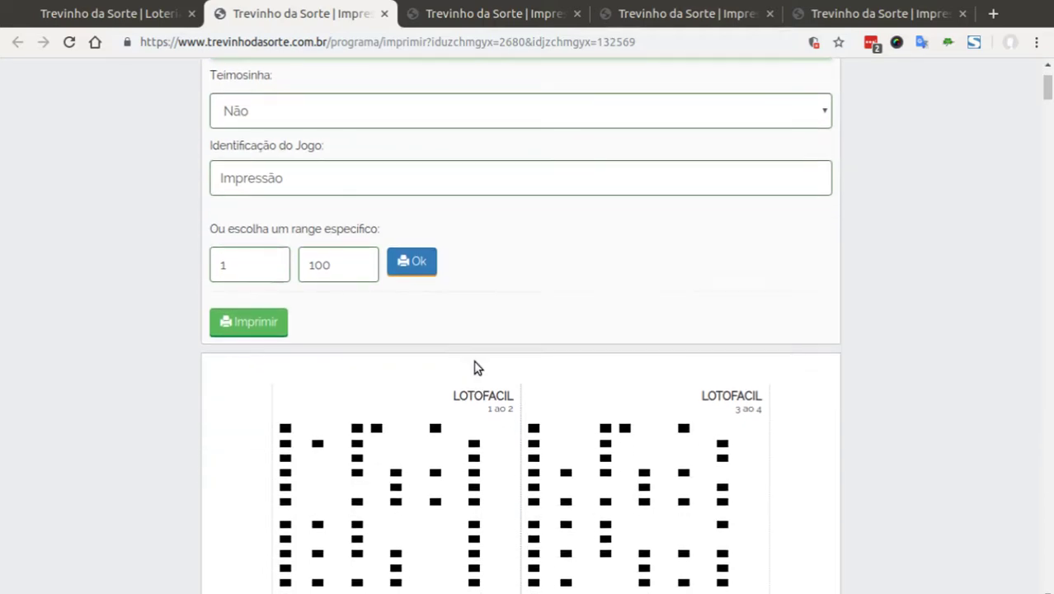
scroll(483, 373, down, 18)
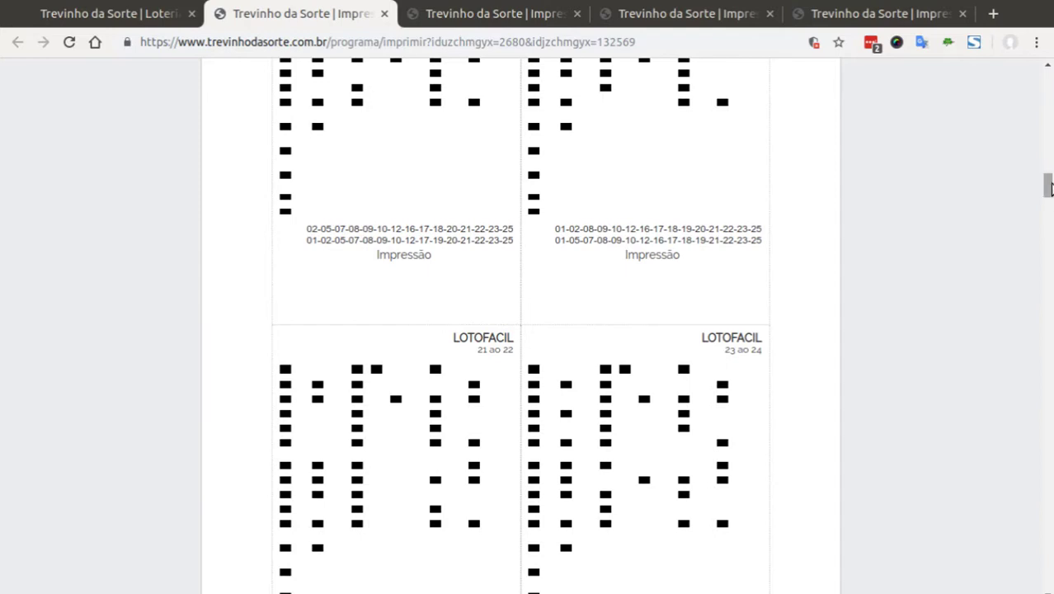
drag(1046, 186, 718, 116)
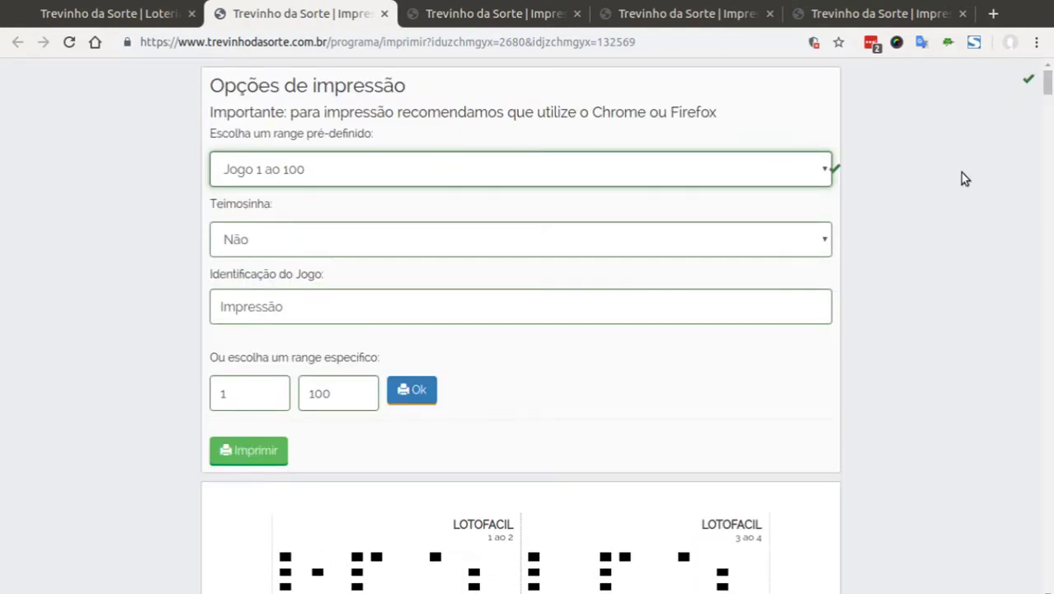
Step: Examine the print-range note on the final page, just after the last tickets
drag(1048, 91, 1046, 577)
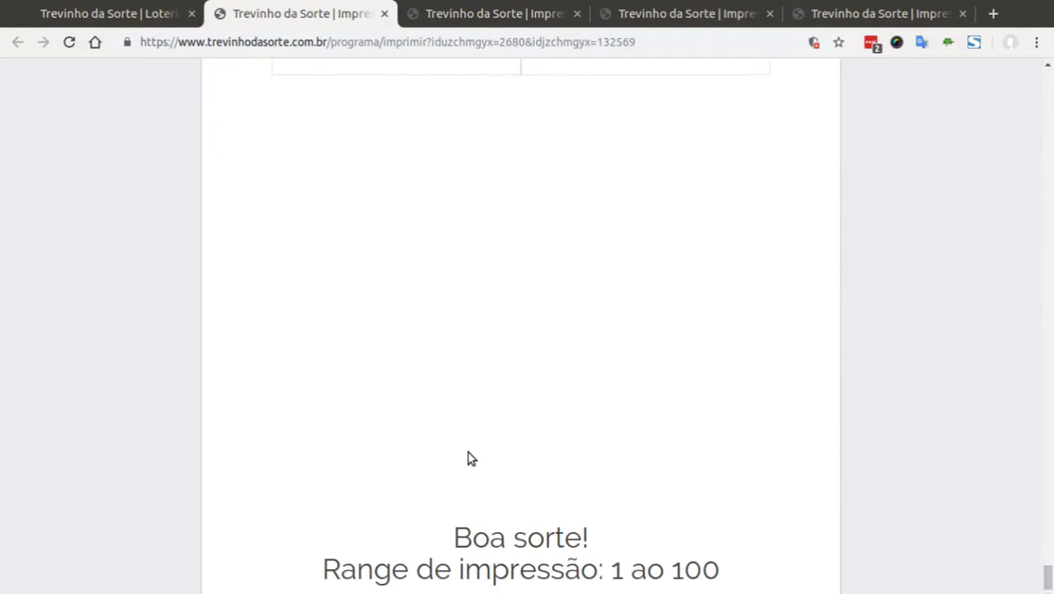
scroll(464, 234, up, 2)
scroll(463, 233, down, 2)
drag(444, 541, 690, 591)
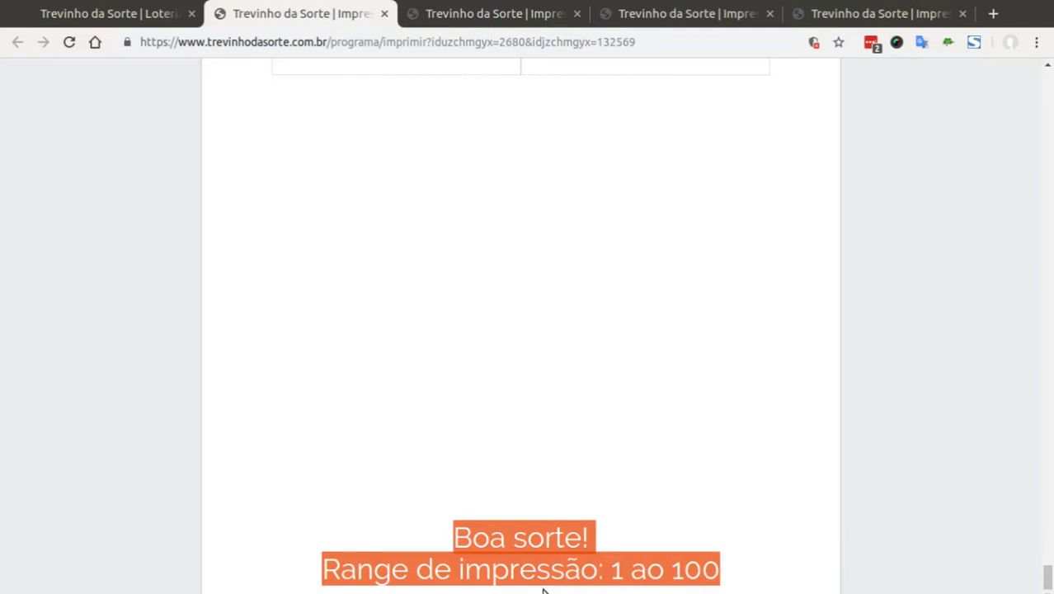
click(717, 568)
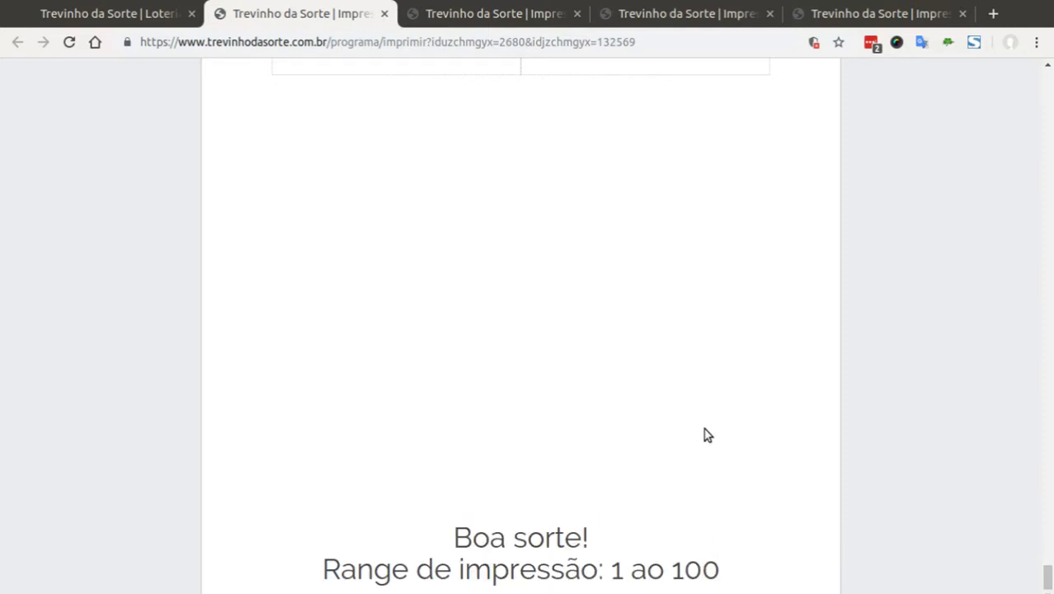
scroll(660, 380, up, 4)
scroll(536, 264, down, 3)
scroll(524, 433, down, 1)
drag(308, 568, 775, 578)
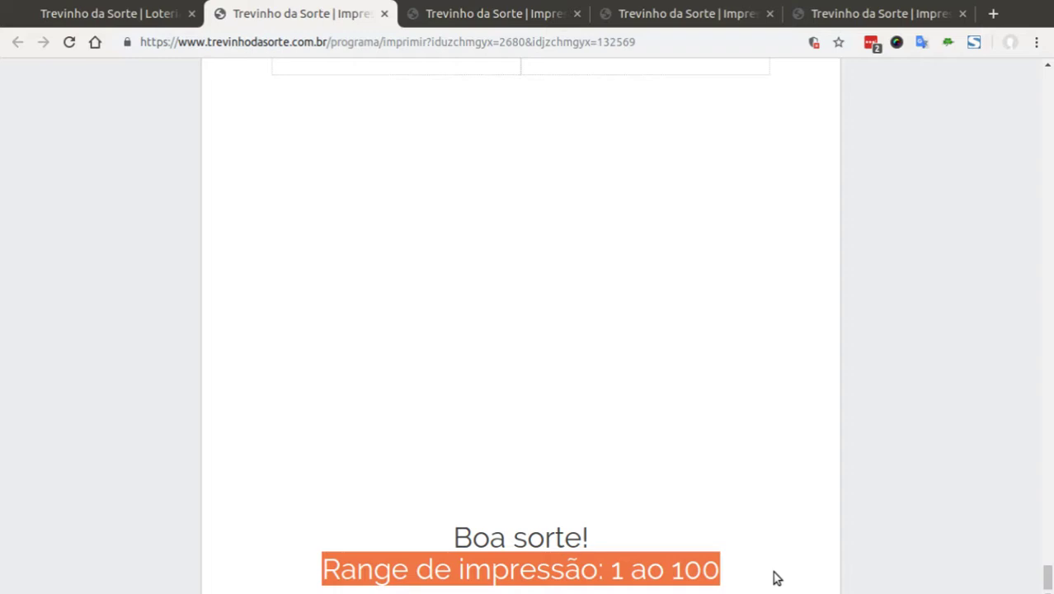
click(635, 456)
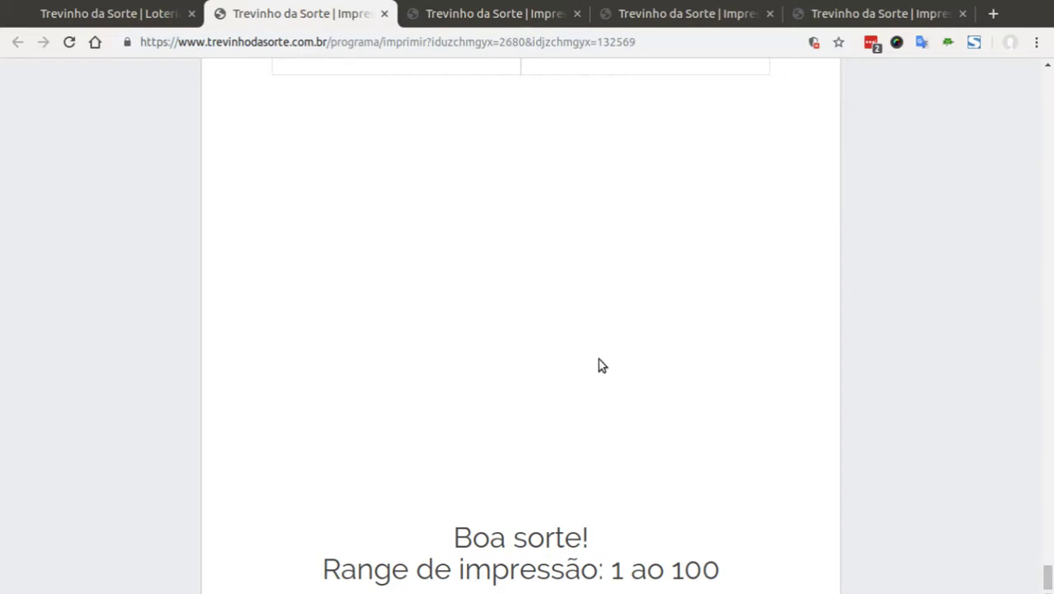
scroll(519, 478, up, 5)
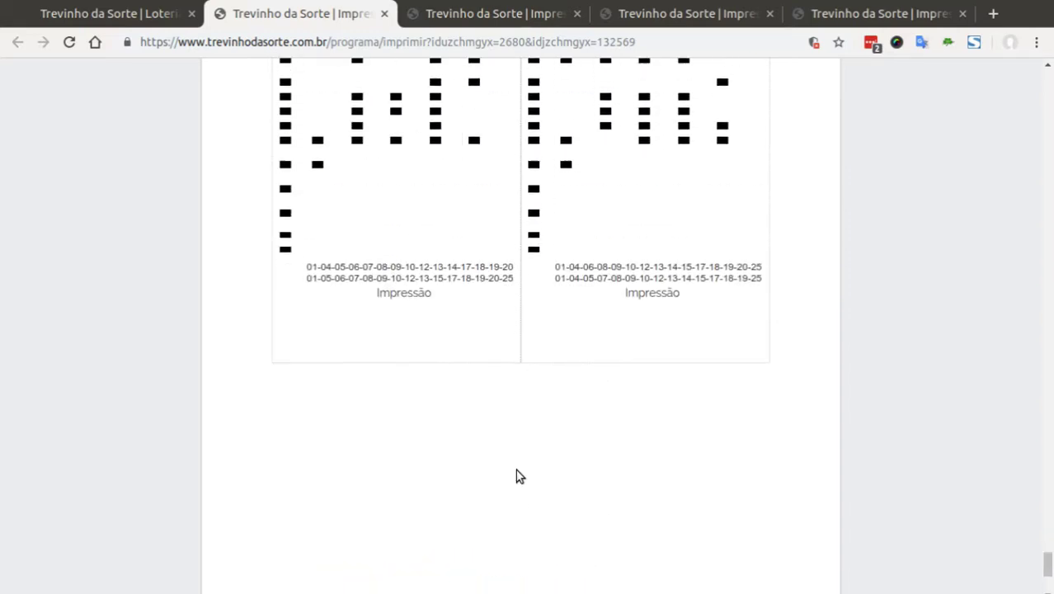
scroll(520, 477, down, 5)
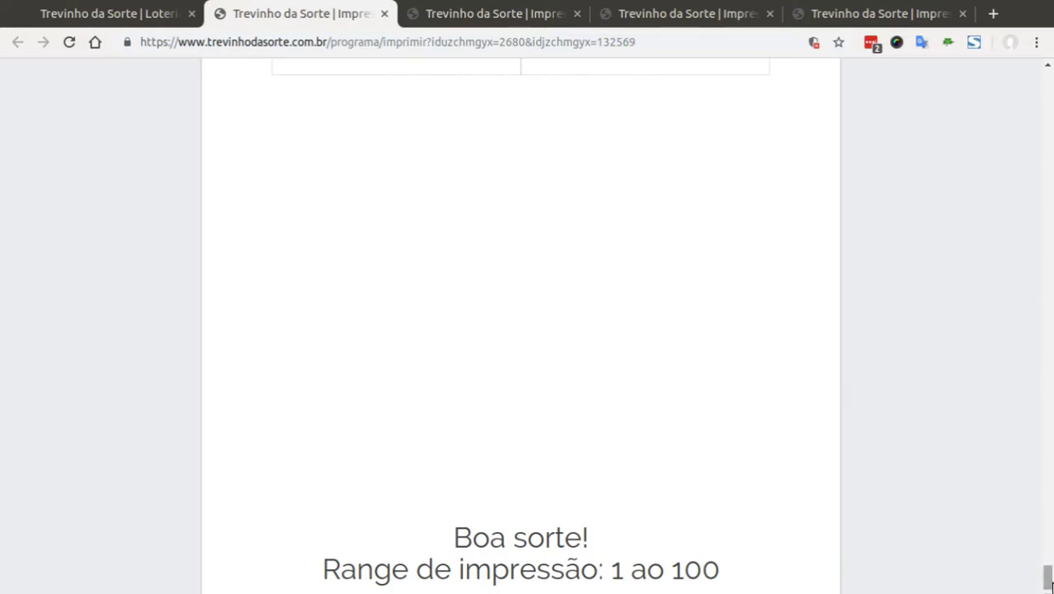
Step: Examine the first generated tickets, covering games 1 to 8, and their layout on the page
drag(1048, 577, 1053, 33)
scroll(604, 295, down, 5)
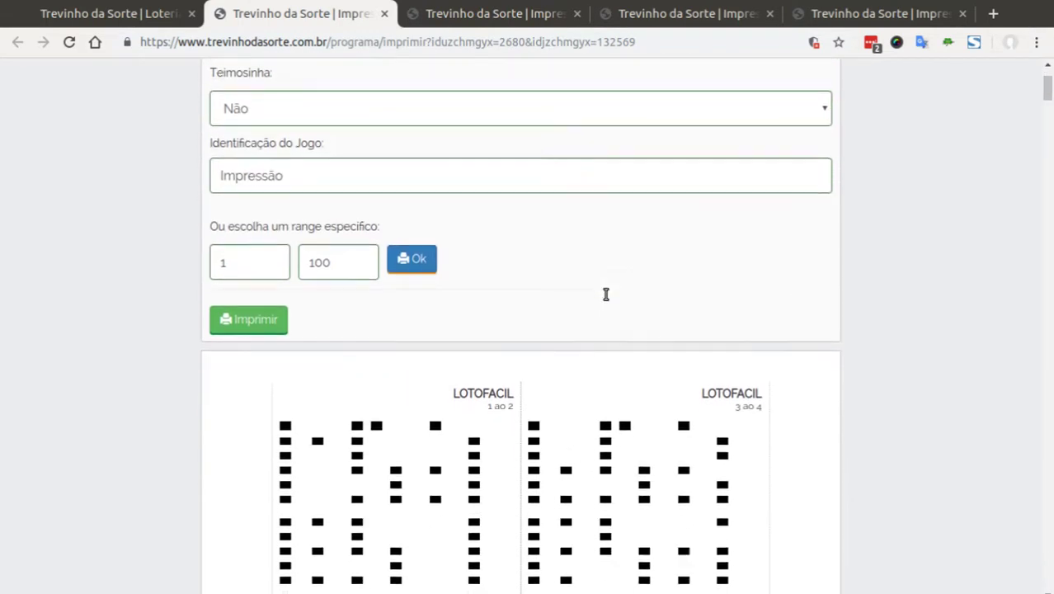
scroll(536, 399, up, 2)
scroll(537, 399, down, 5)
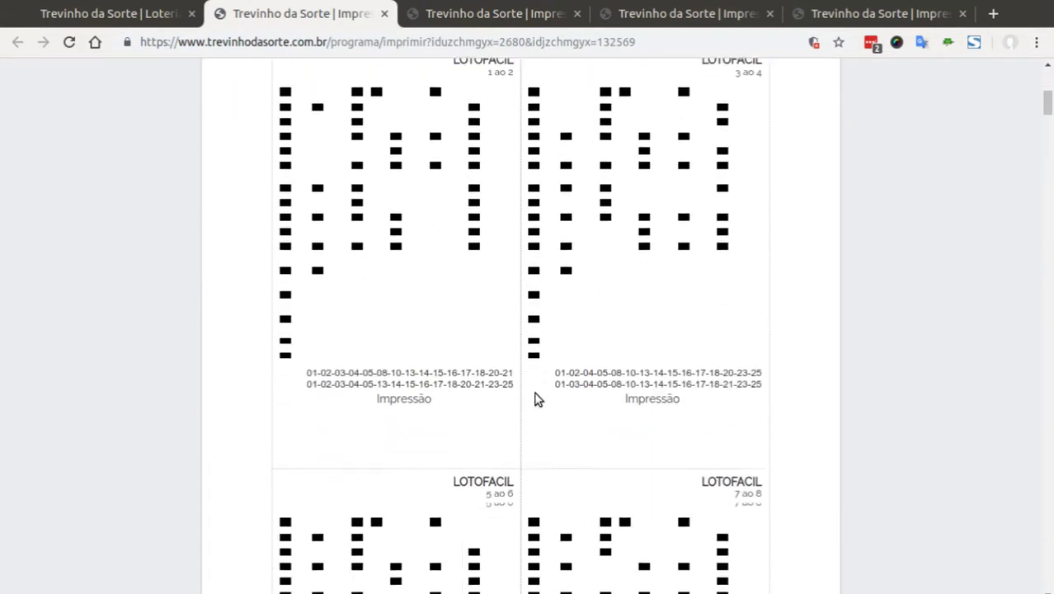
scroll(535, 400, down, 4)
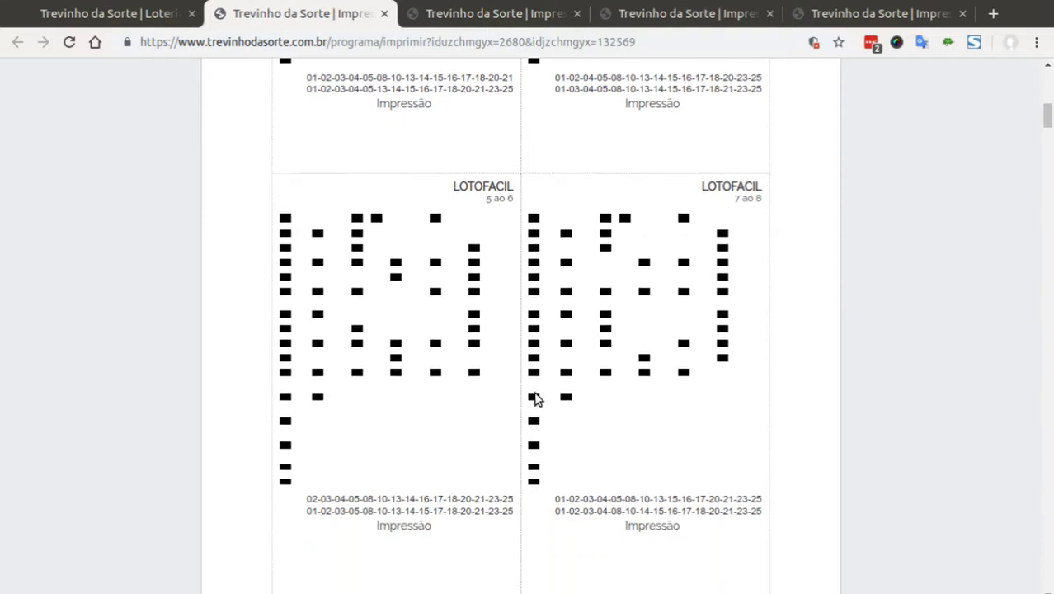
scroll(502, 347, up, 2)
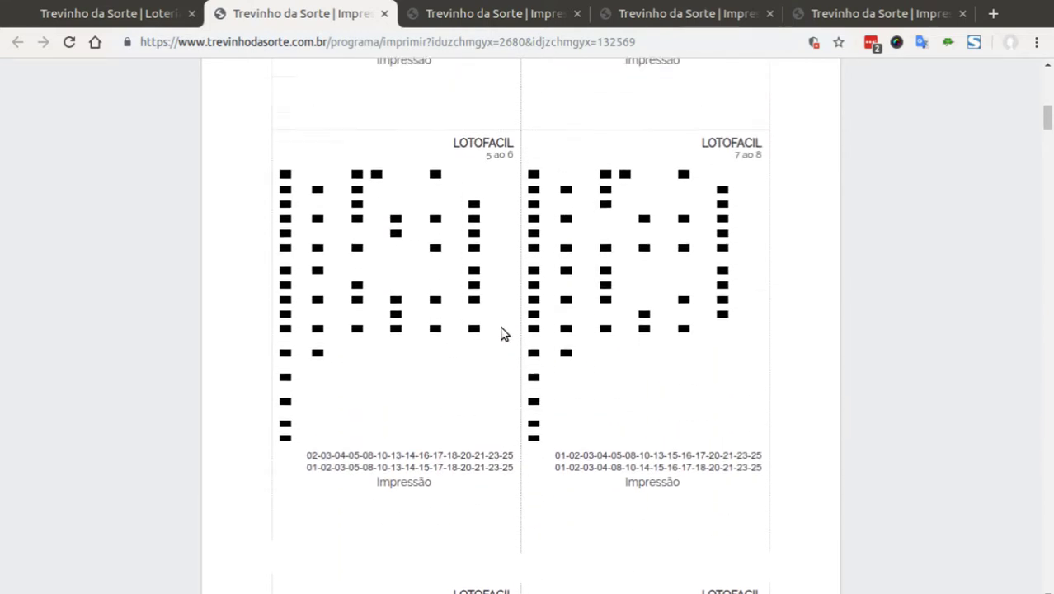
scroll(501, 333, up, 1)
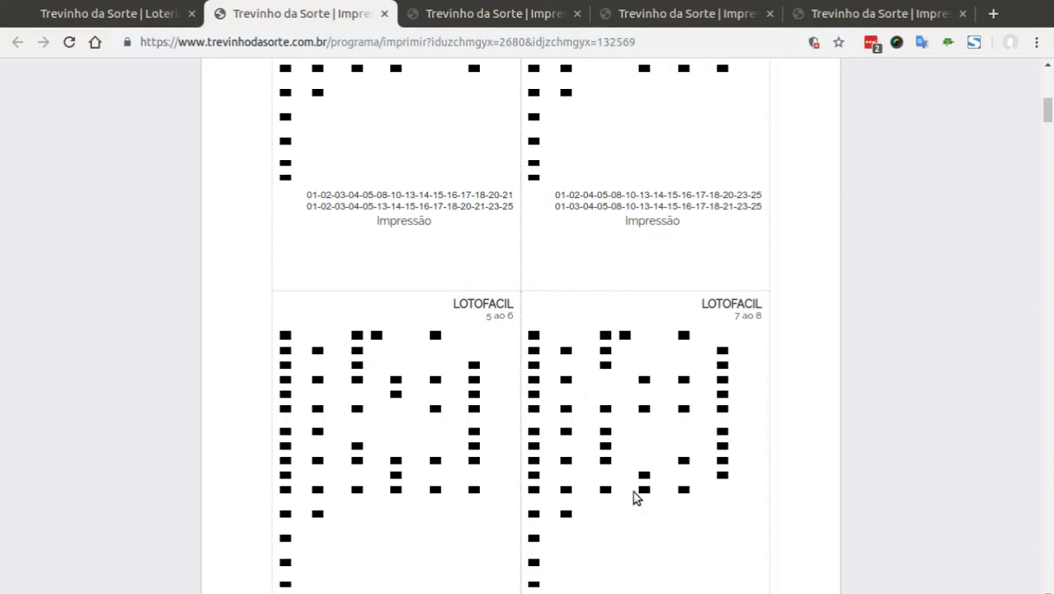
Step: Compare the print-range note on the final page with the game's history entry
drag(1048, 111, 1048, 577)
click(107, 13)
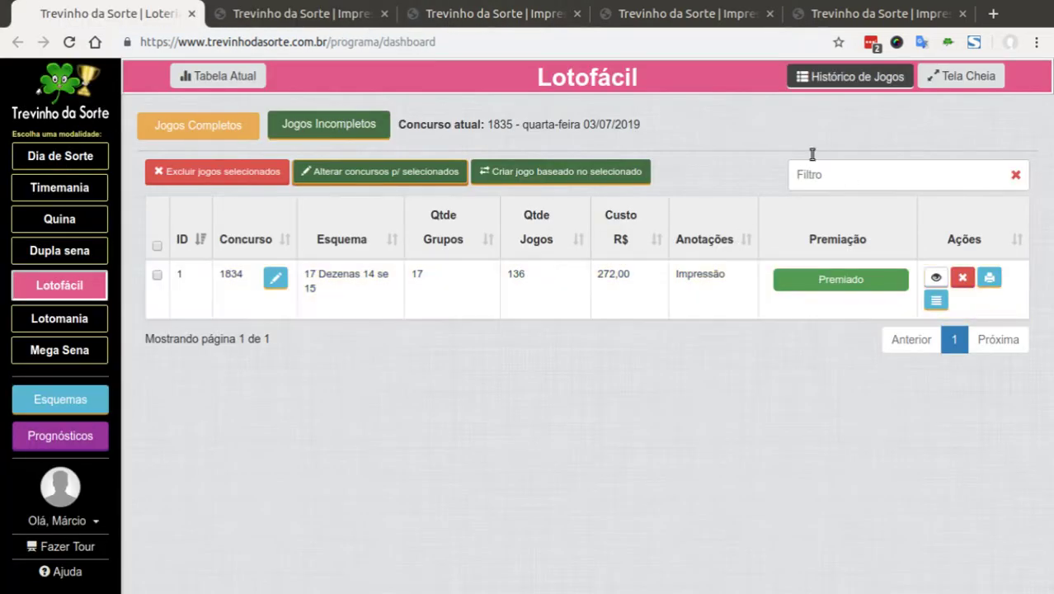
click(320, 14)
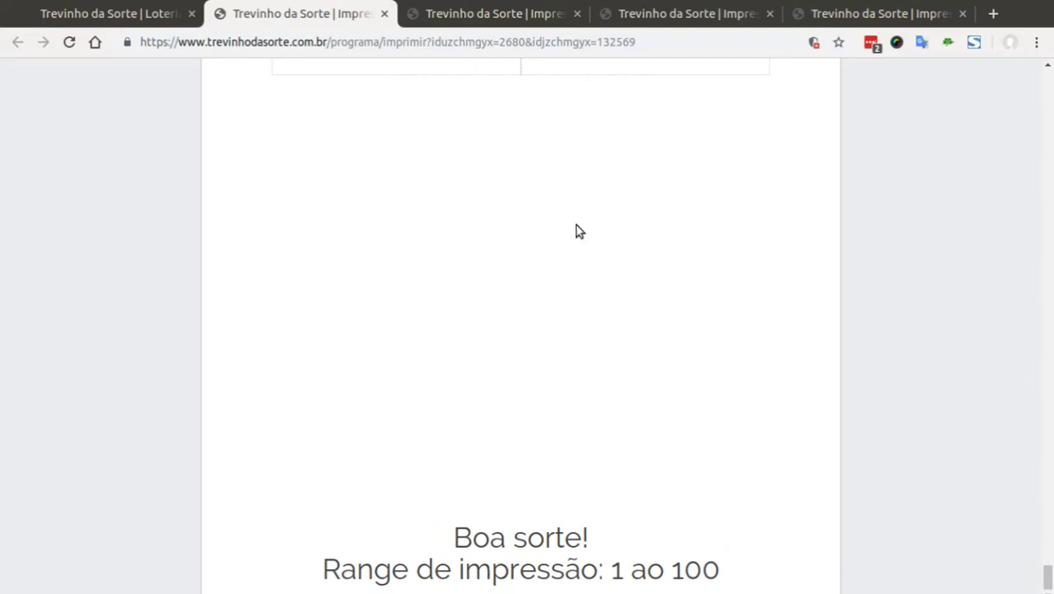
Step: Review the print options together with the first tickets generated for games 1 to 4
drag(1048, 575, 1048, 80)
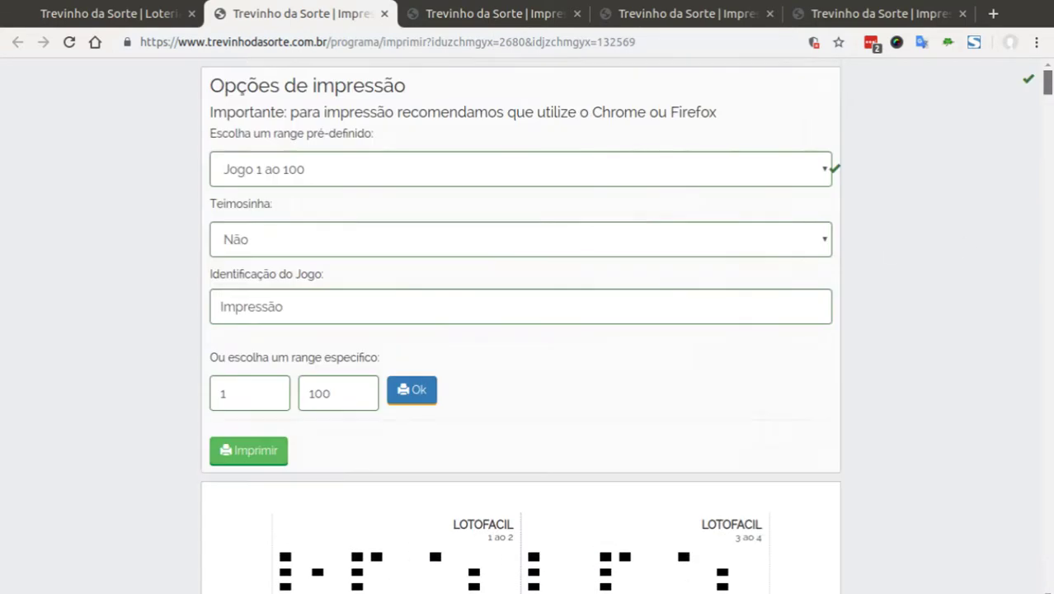
scroll(809, 424, down, 2)
scroll(611, 434, down, 2)
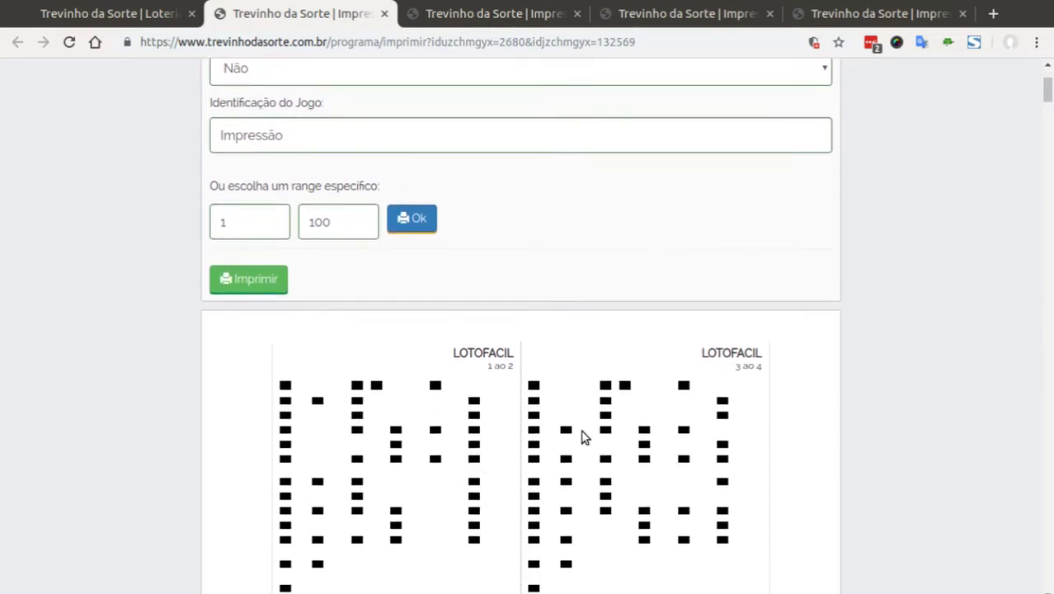
scroll(582, 435, down, 1)
scroll(584, 433, up, 3)
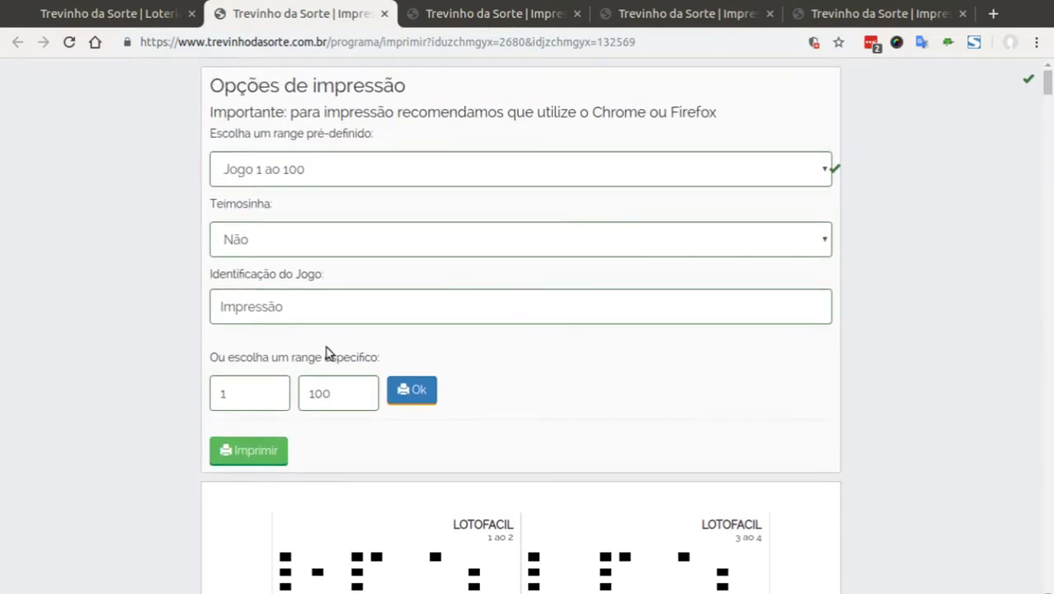
Step: Set the Teimosinha option to 3 for the print range of games 1 to 100, checking the game history entry
click(343, 177)
click(353, 247)
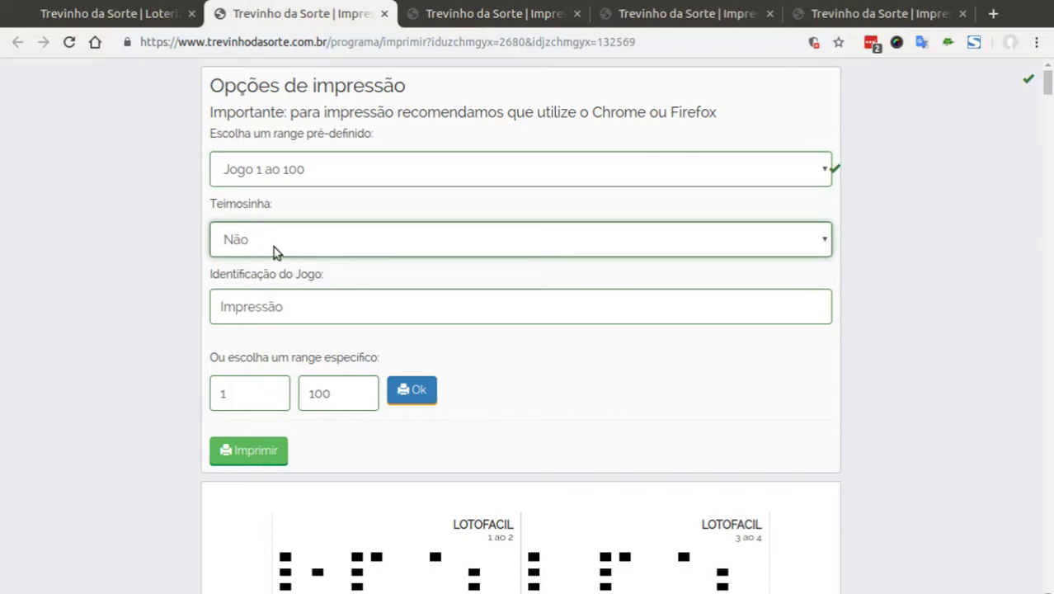
key(3)
click(115, 14)
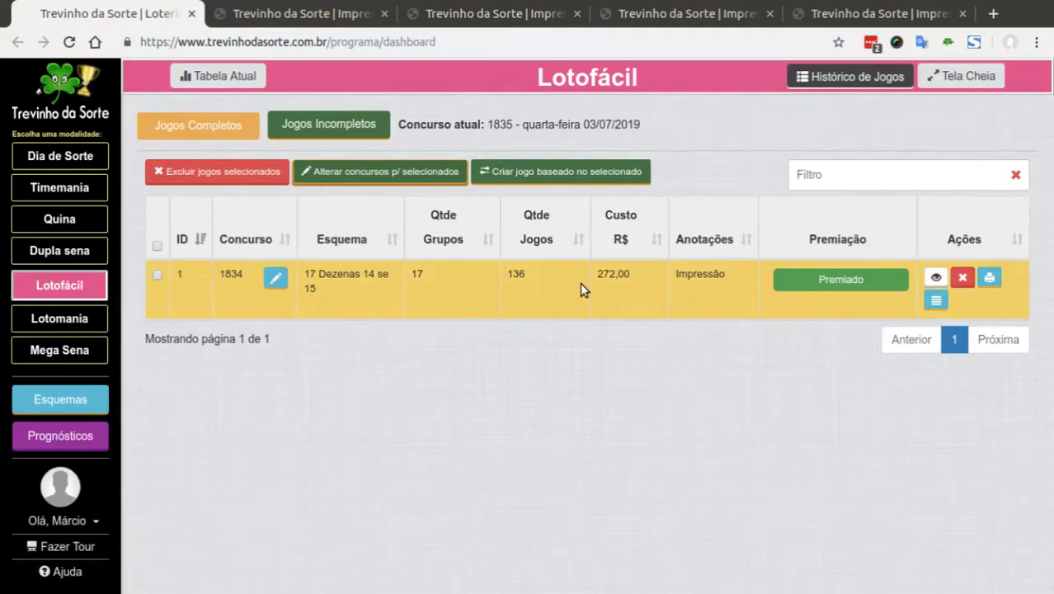
click(292, 10)
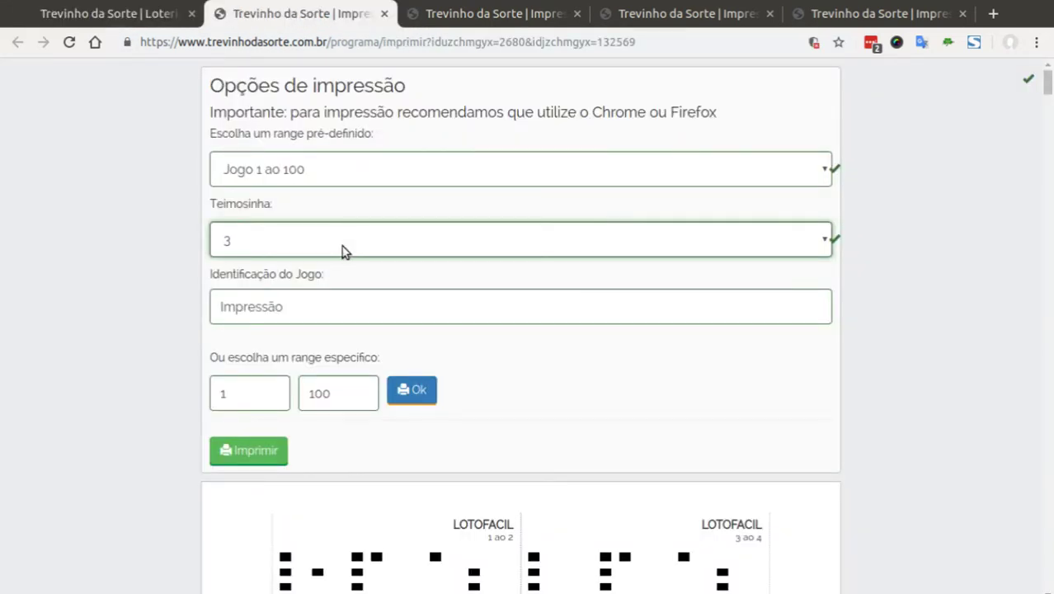
click(449, 297)
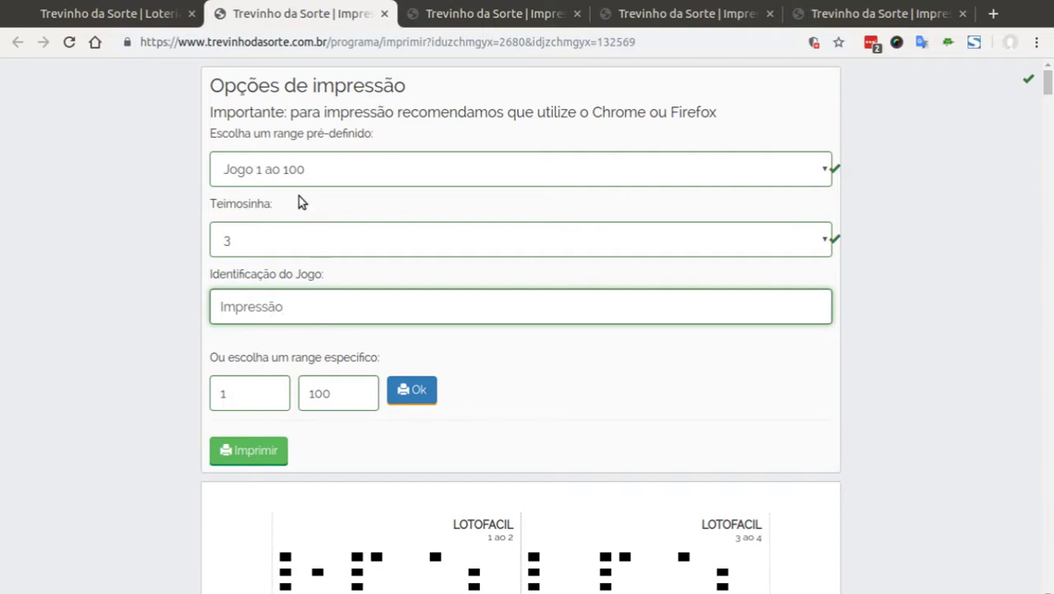
click(545, 387)
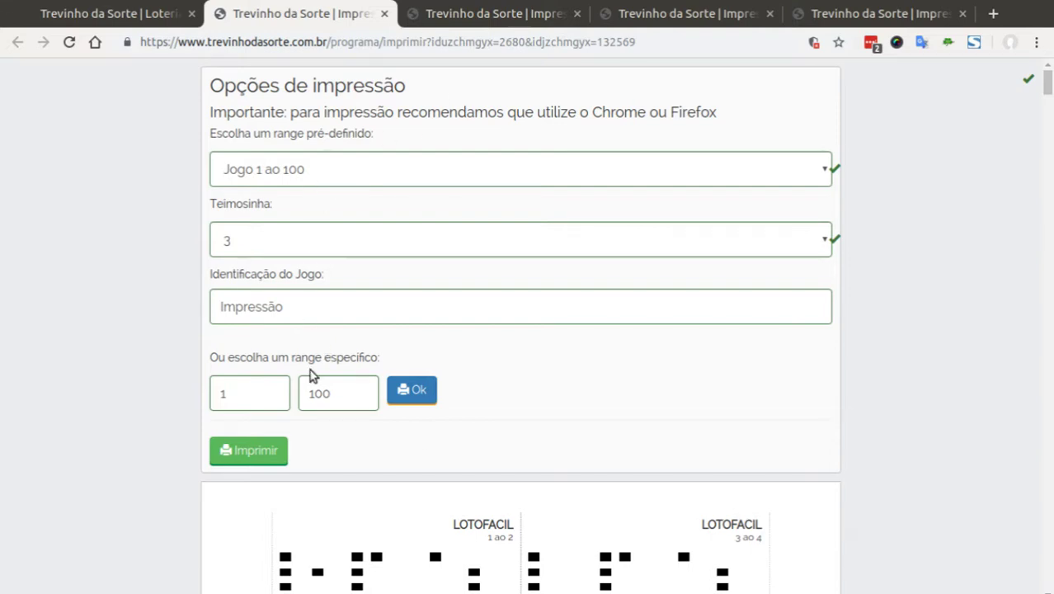
Step: Examine the layout of the tickets for games 1 to 8 that fill the first print page
scroll(367, 357, down, 1)
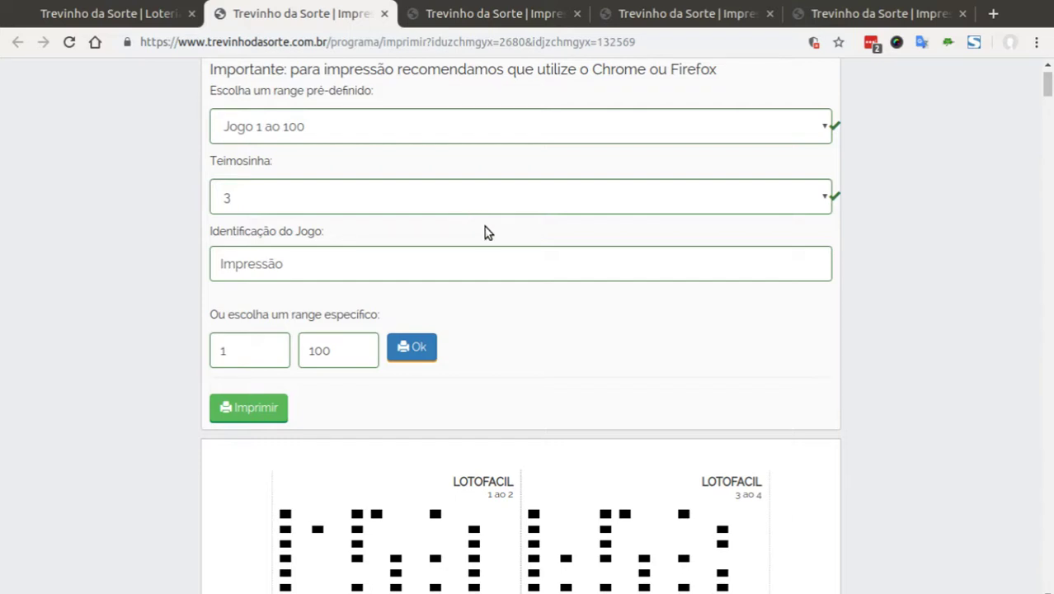
click(227, 346)
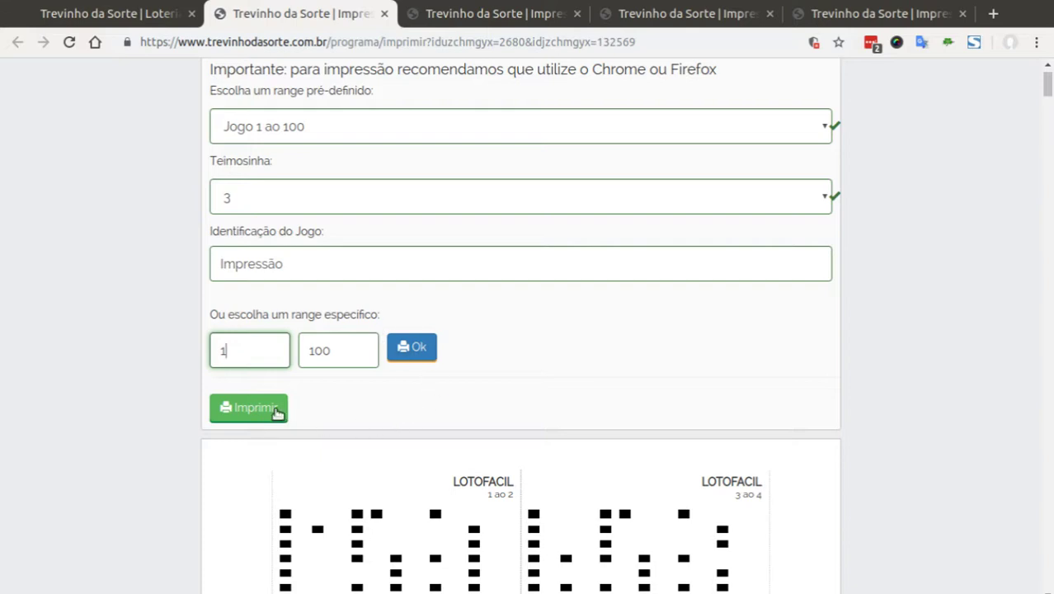
scroll(619, 405, down, 3)
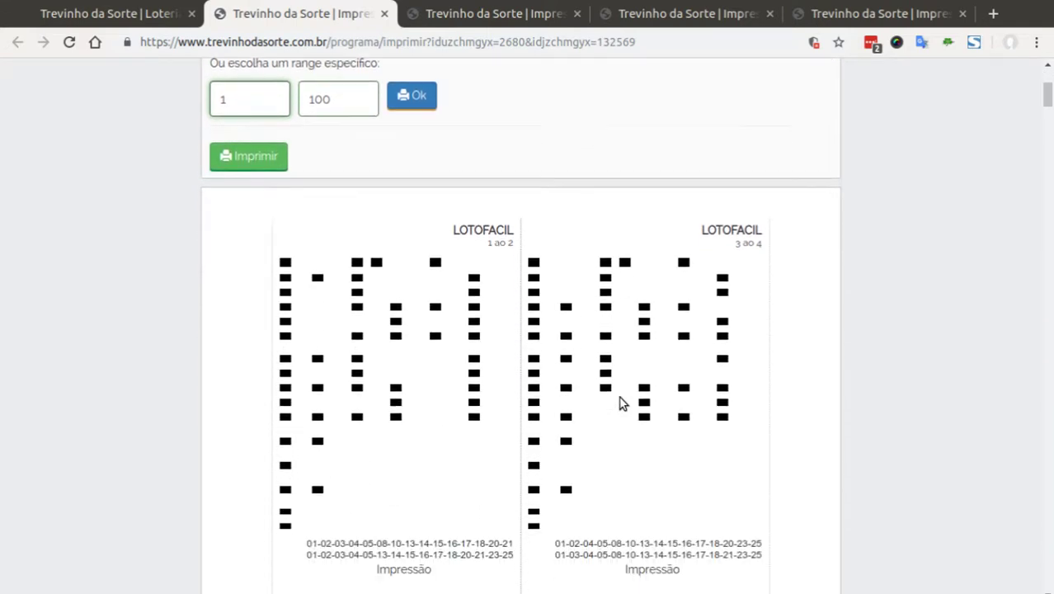
scroll(620, 402, down, 4)
scroll(620, 403, up, 2)
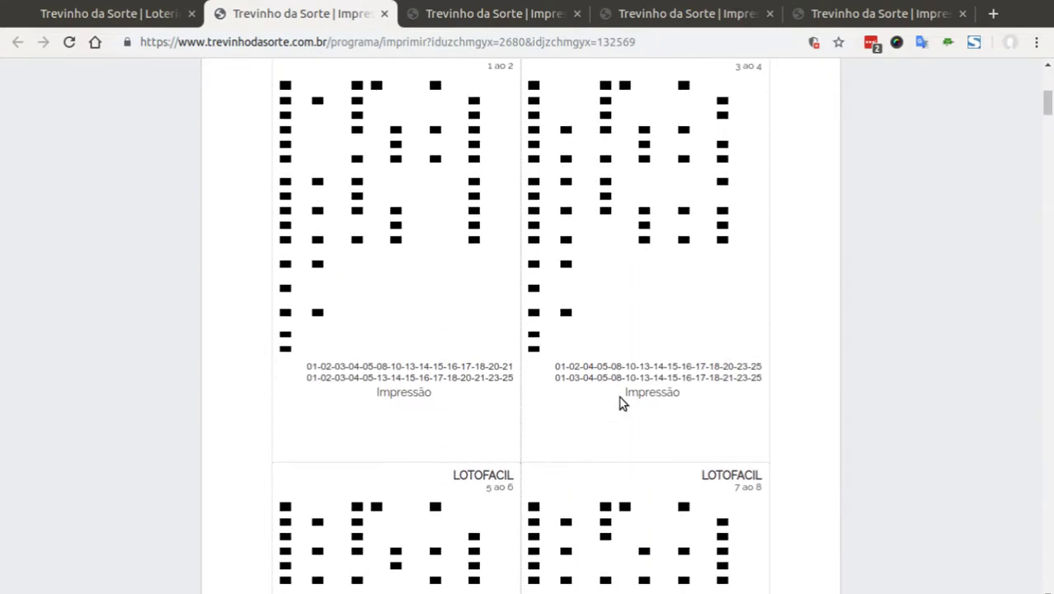
scroll(623, 403, down, 4)
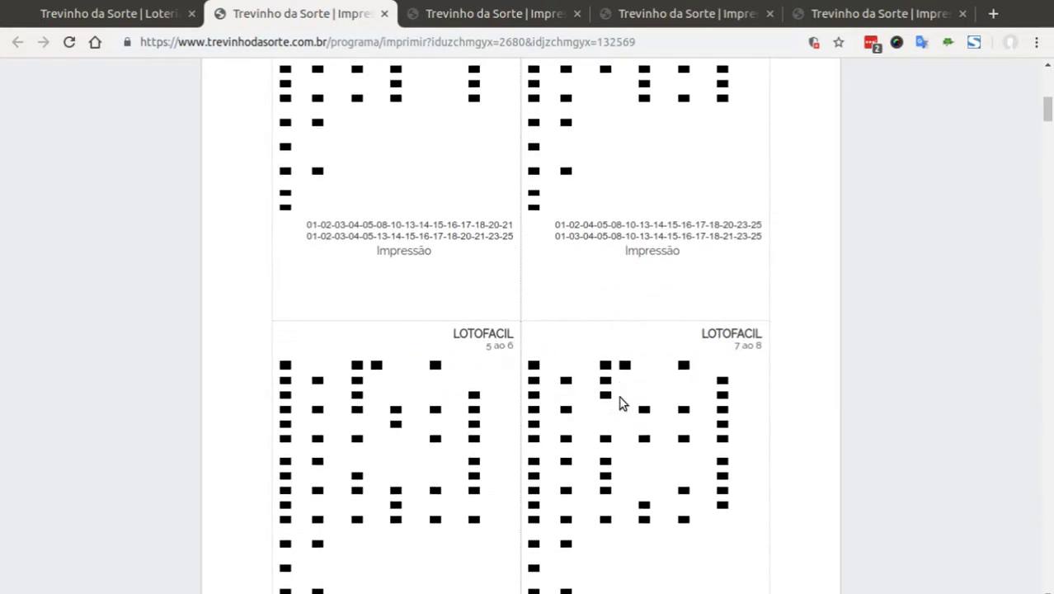
scroll(620, 397, up, 8)
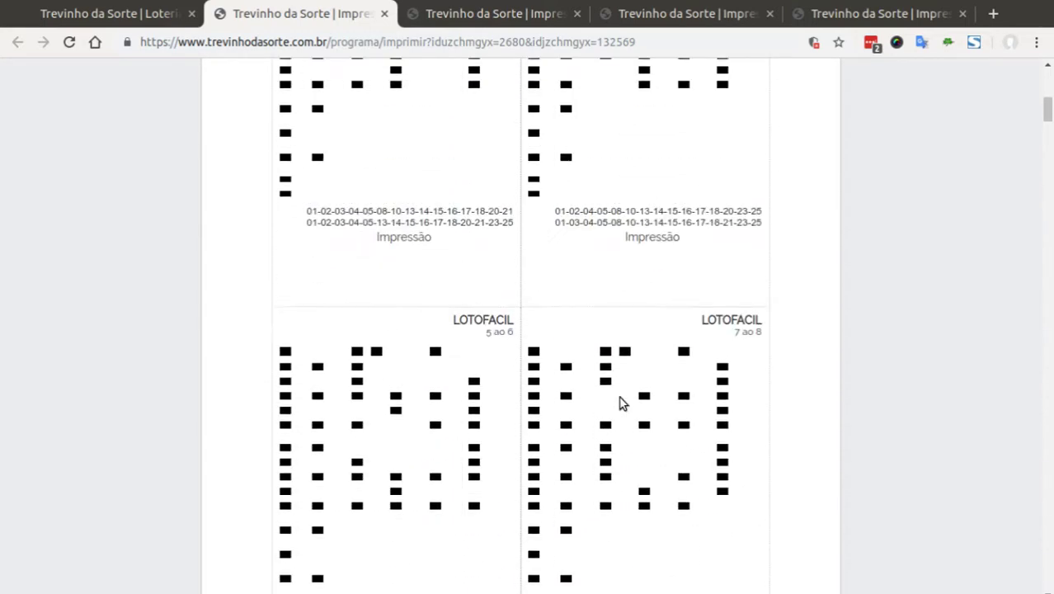
scroll(620, 397, down, 3)
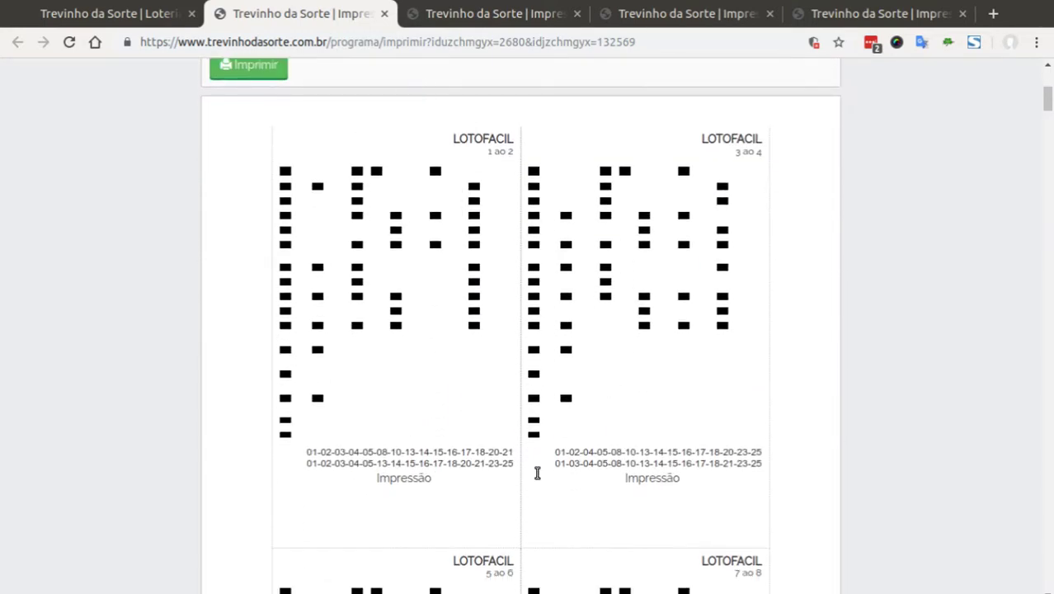
scroll(487, 301, down, 5)
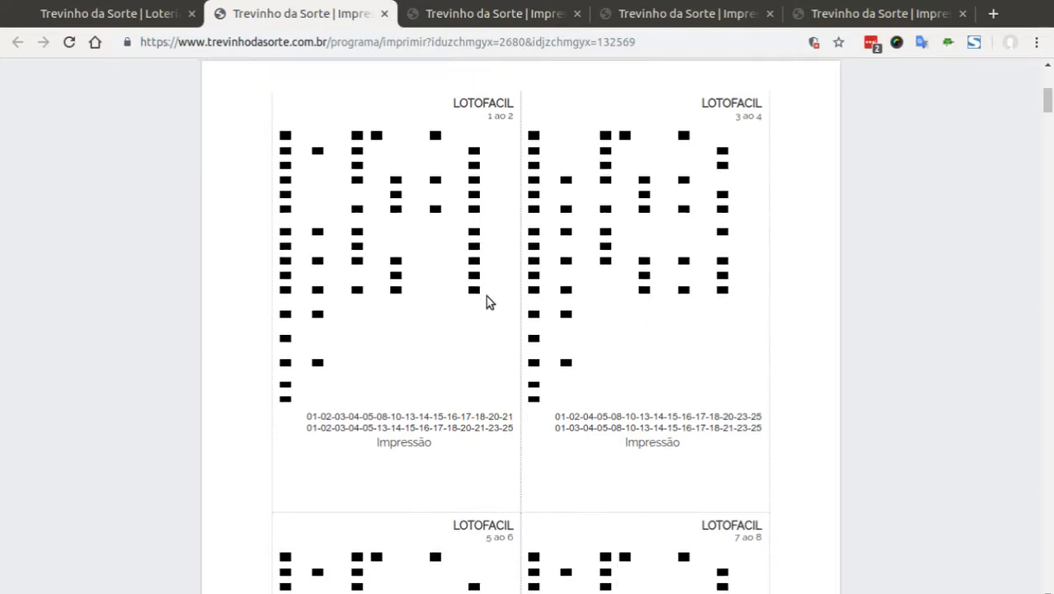
scroll(694, 447, down, 3)
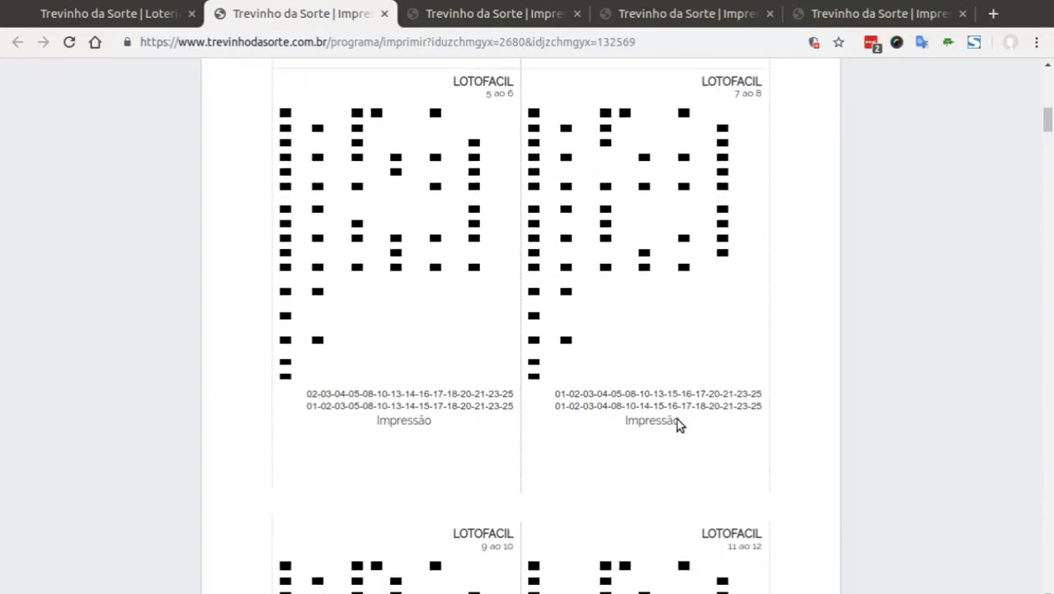
Step: Inspect the final ticket on the first page and the game numbers in its heading
scroll(592, 397, up, 2)
scroll(591, 397, up, 4)
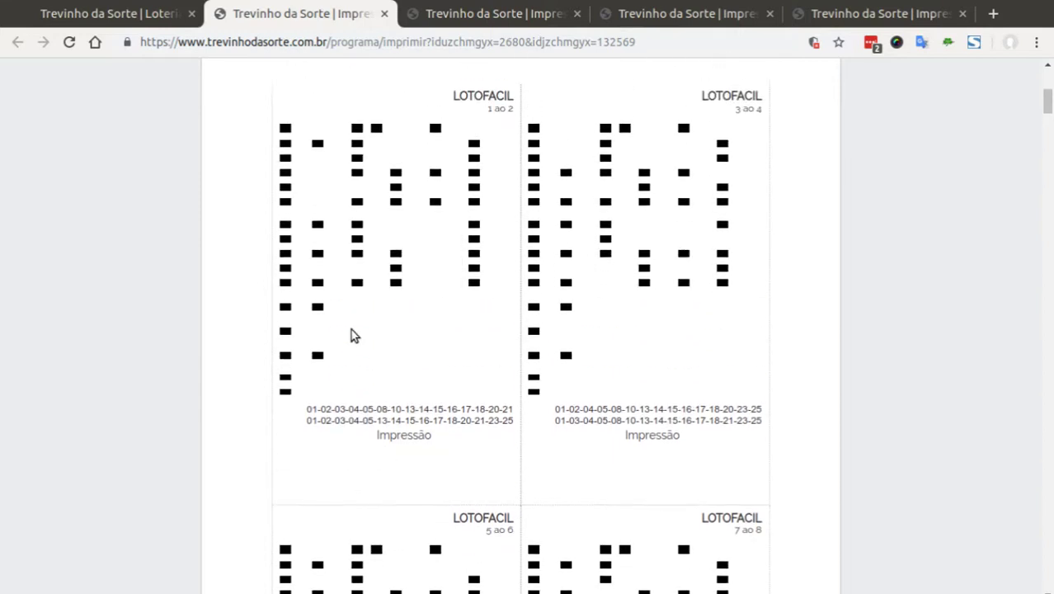
scroll(270, 405, down, 3)
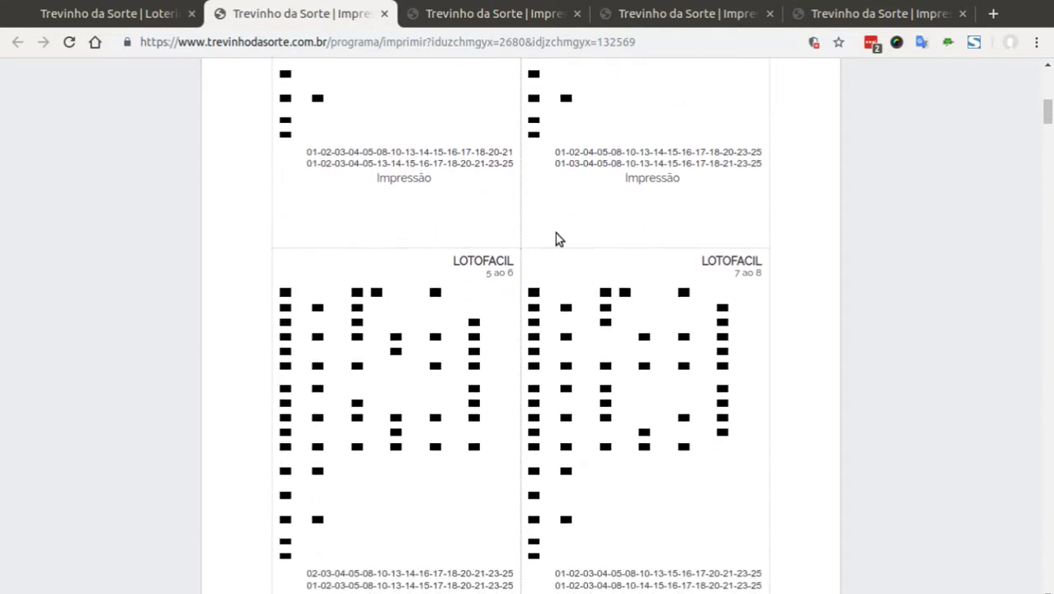
scroll(648, 345, down, 1)
scroll(648, 345, down, 1)
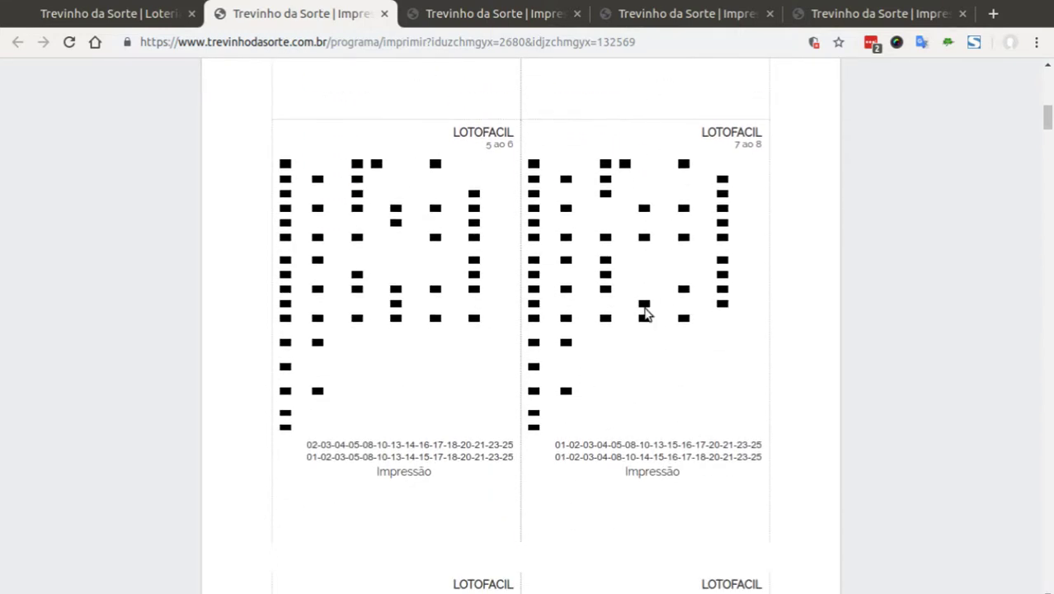
scroll(643, 322, down, 1)
scroll(643, 326, up, 2)
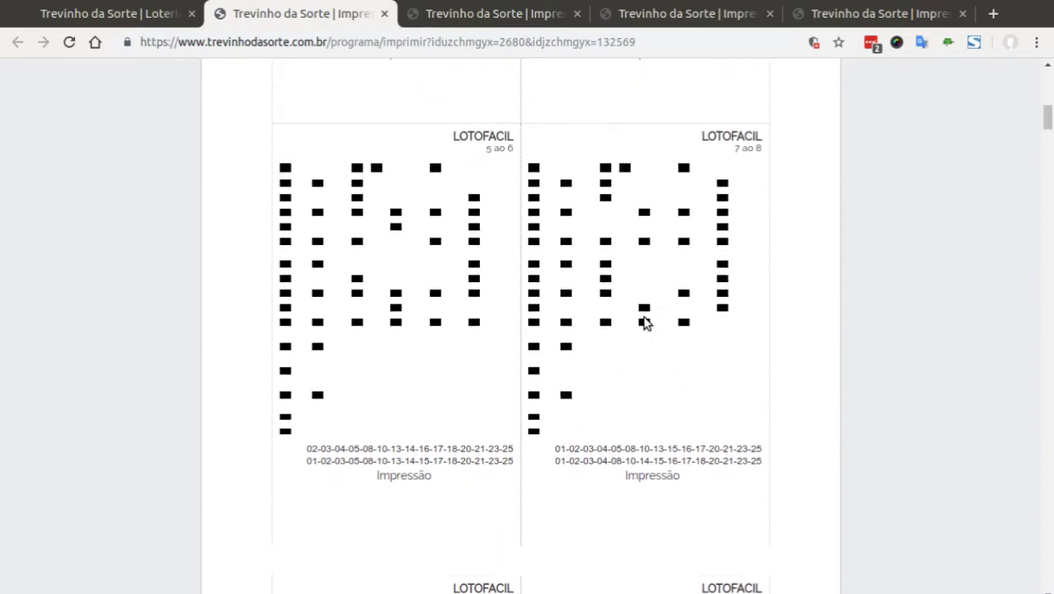
scroll(639, 338, down, 1)
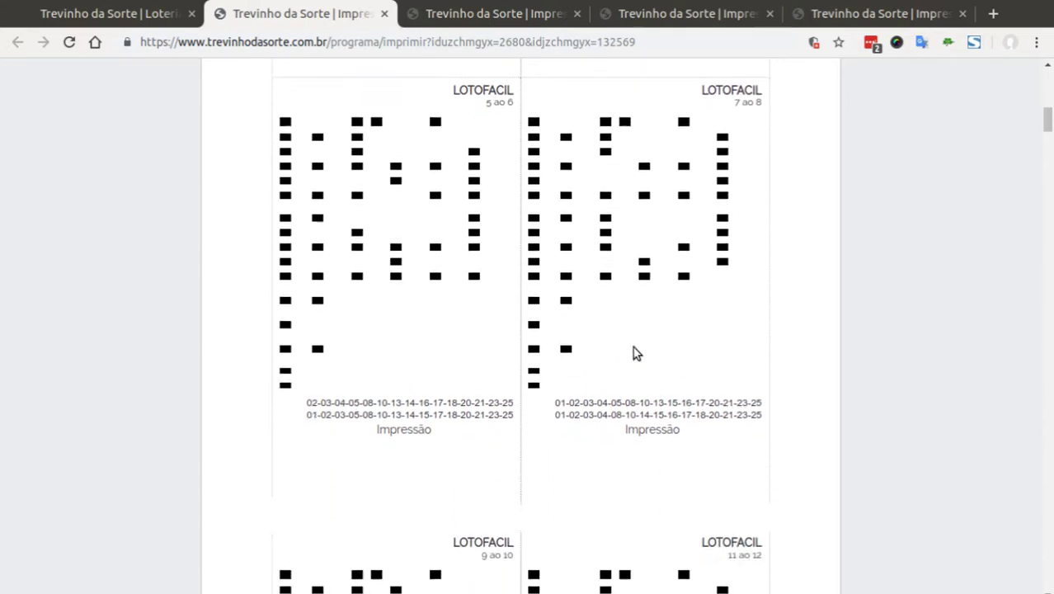
scroll(635, 346, up, 1)
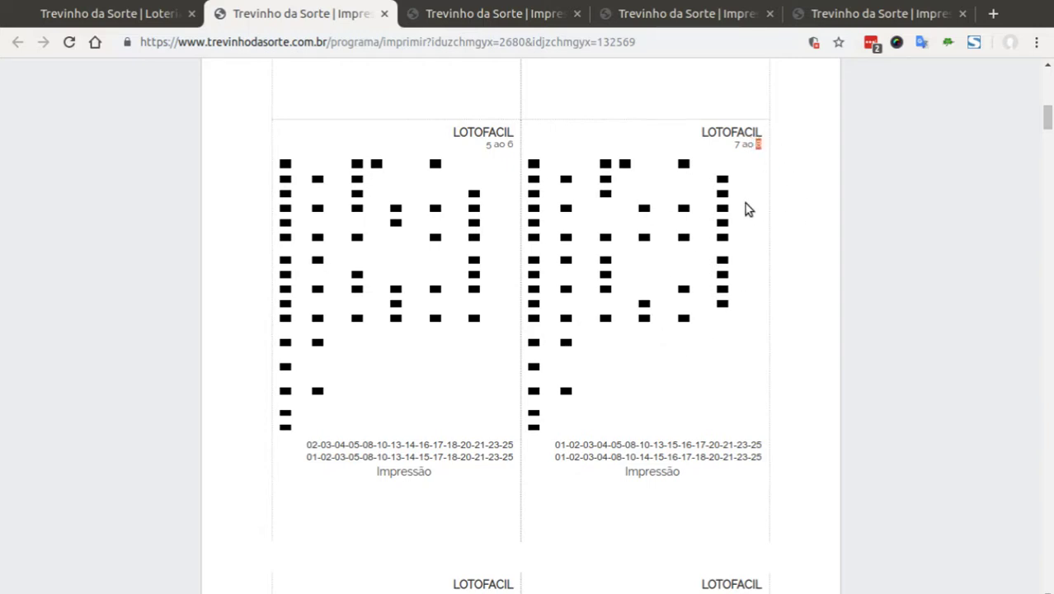
click(755, 160)
Step: Compare where the first page of tickets ends with the game numbers that open the second page
scroll(740, 175, down, 3)
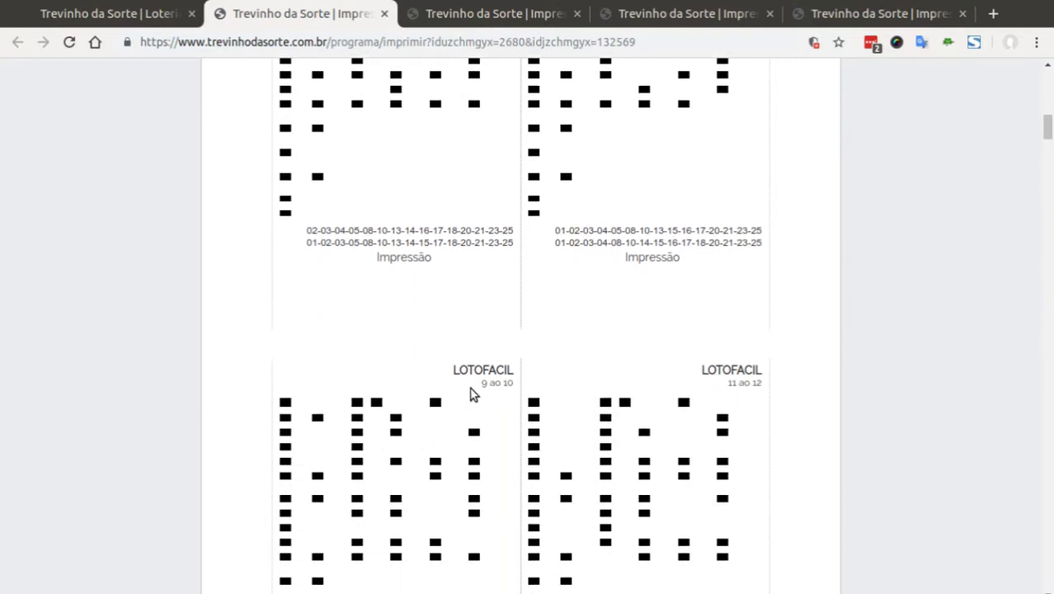
scroll(485, 373, down, 3)
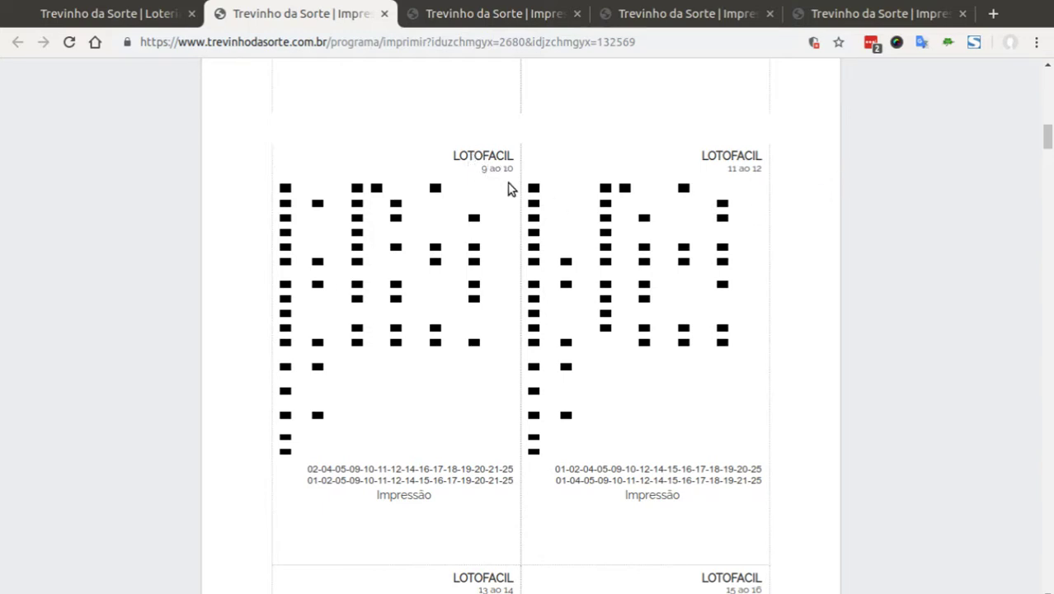
scroll(514, 297, up, 4)
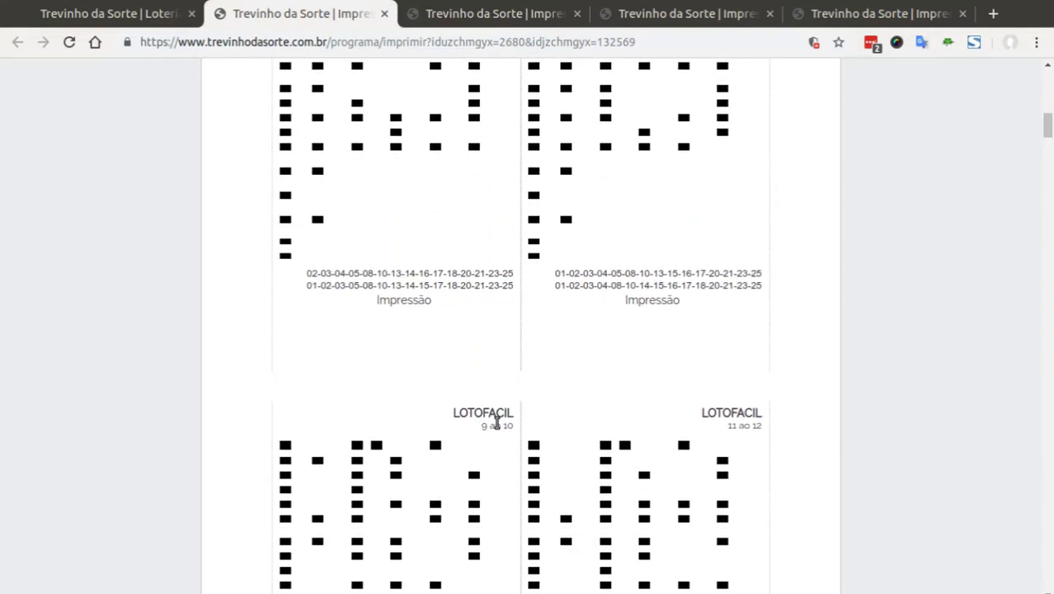
scroll(496, 423, up, 2)
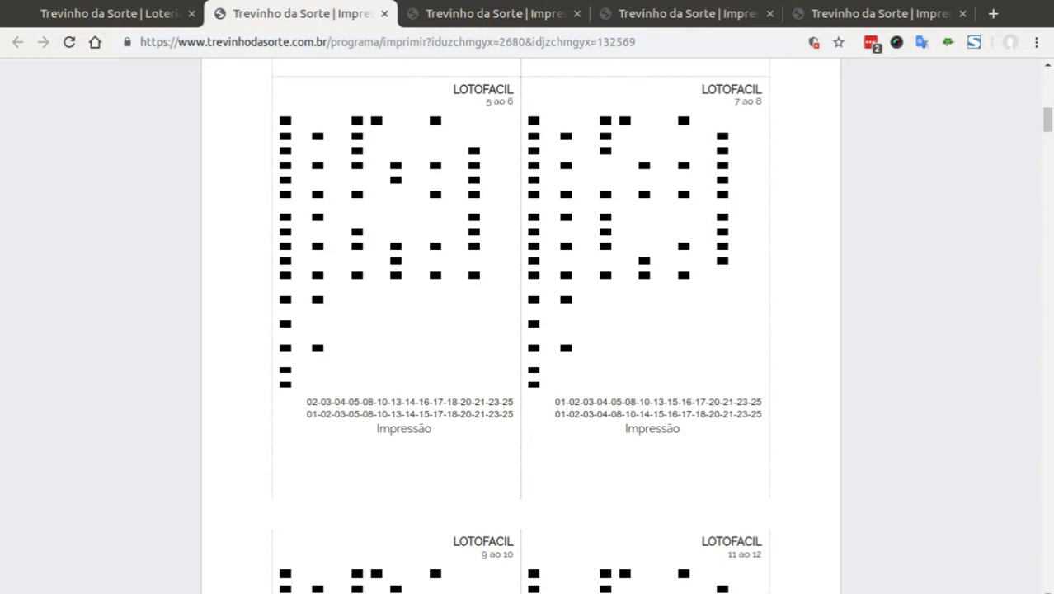
scroll(677, 352, up, 1)
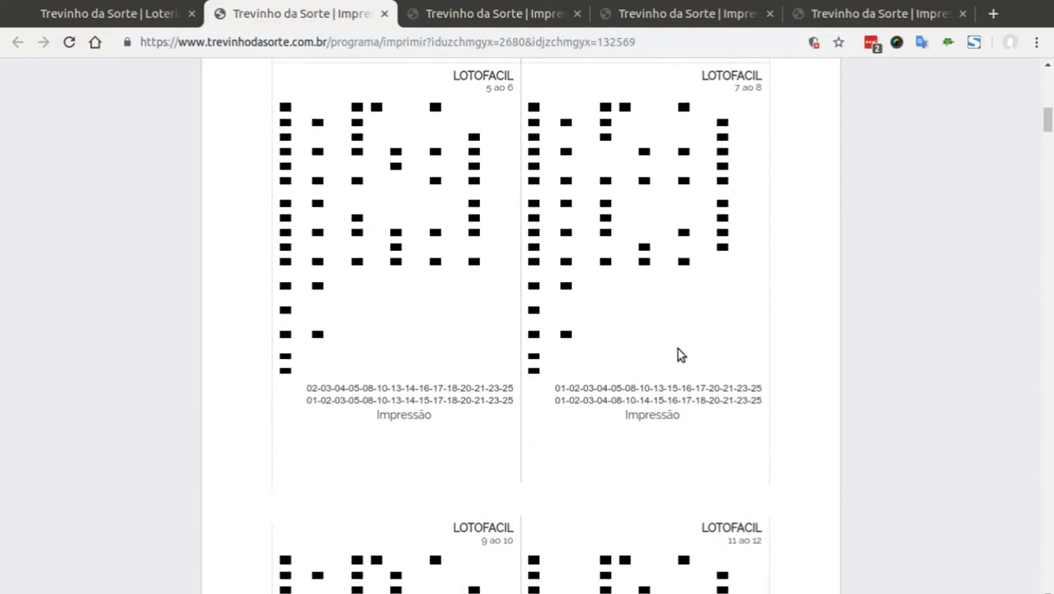
scroll(675, 353, up, 6)
scroll(675, 353, down, 9)
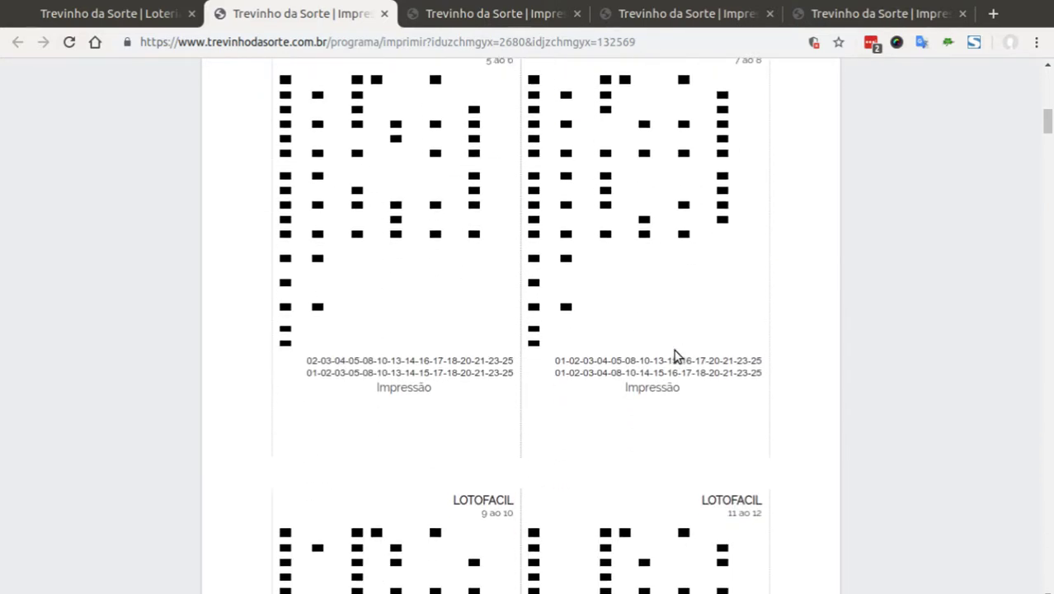
Step: Set the specific print range to start at game 9 and apply it to regenerate the tickets
scroll(493, 401, up, 15)
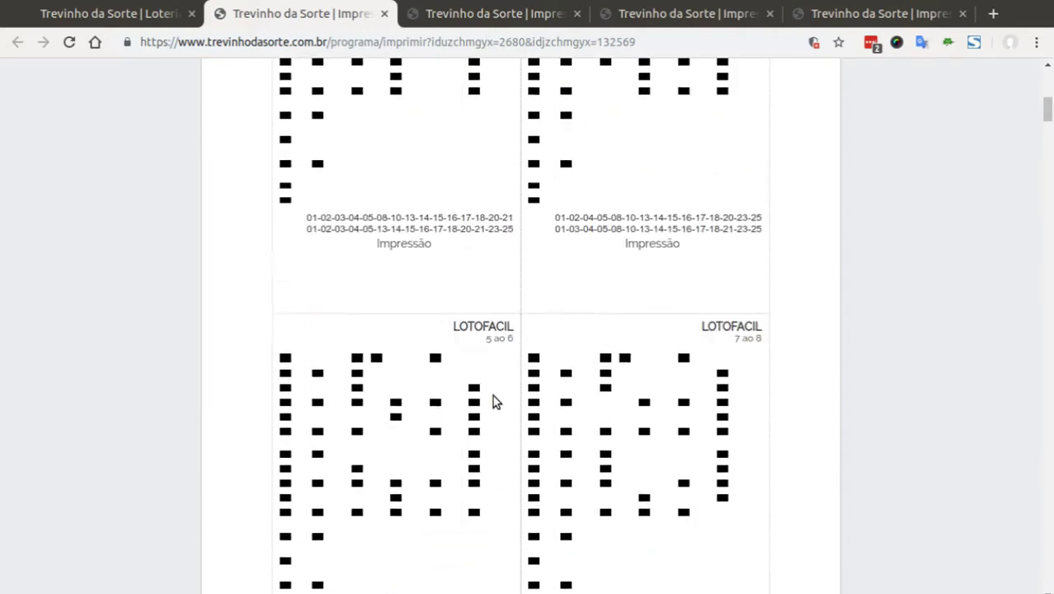
scroll(492, 401, up, 1)
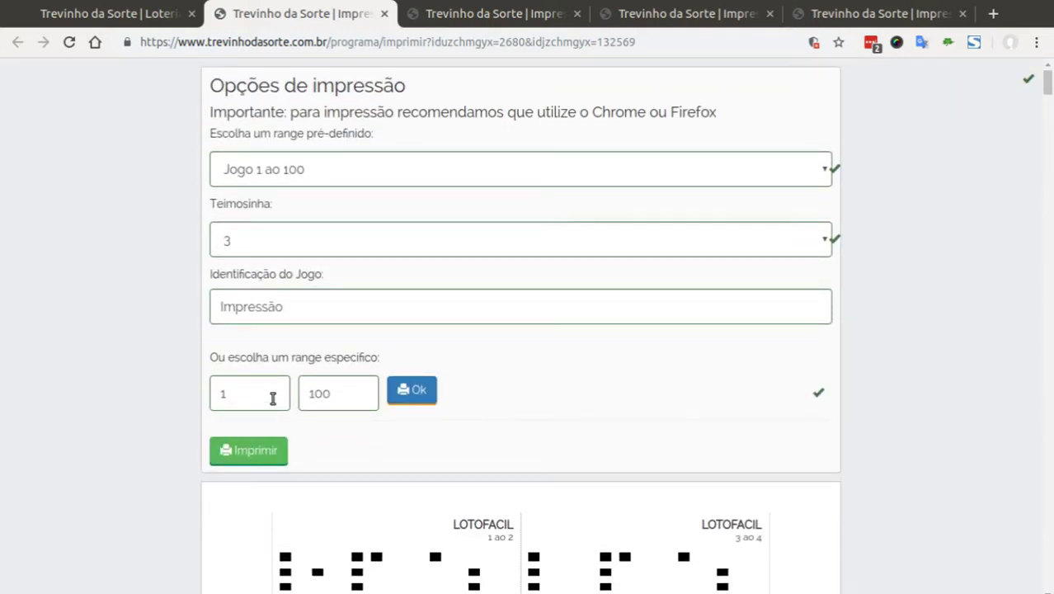
click(337, 173)
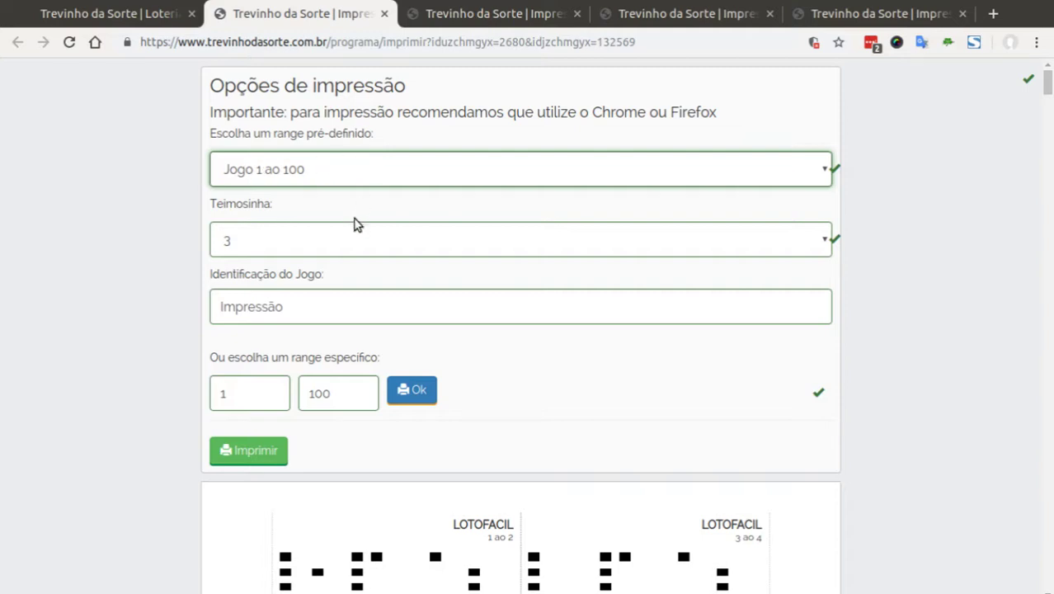
click(273, 391)
scroll(273, 391, down, 2)
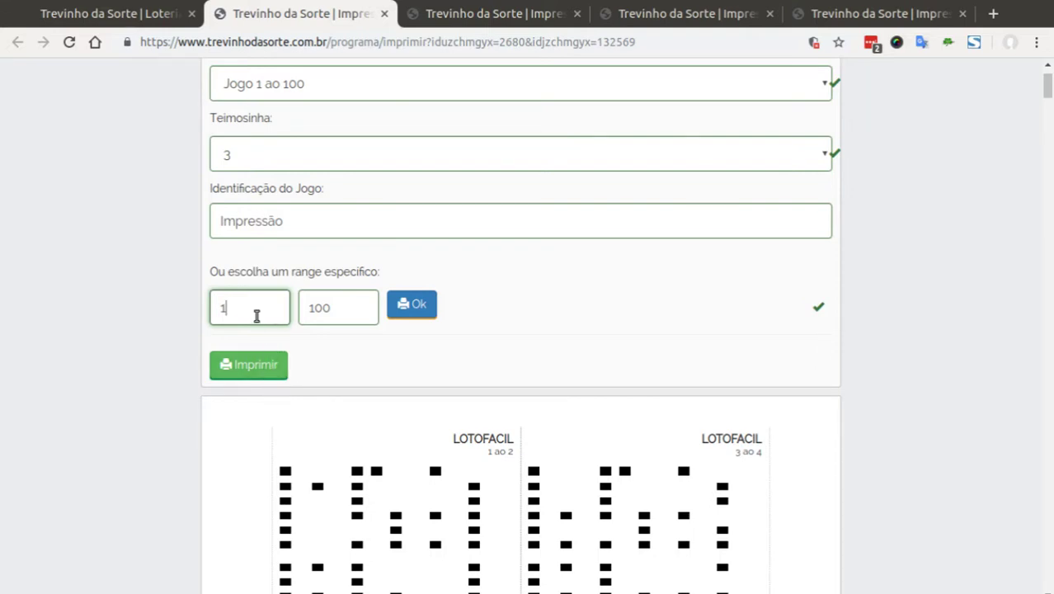
key(BackSpace)
text(9)
click(245, 336)
click(249, 319)
click(412, 307)
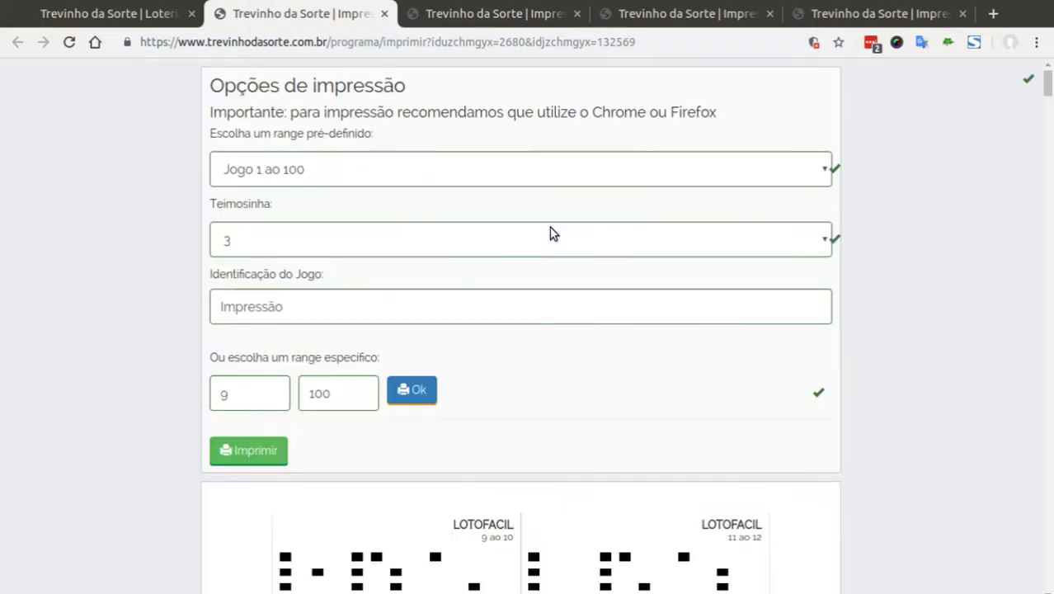
Step: Review the specific range fields against the first regenerated tickets, games 9 to 12
scroll(551, 233, down, 3)
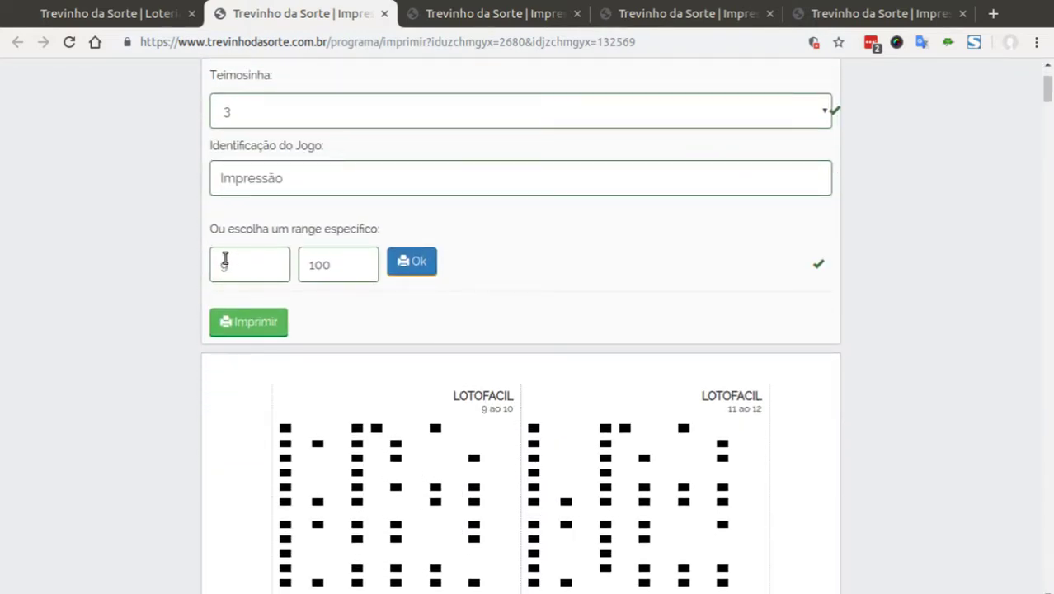
drag(254, 268, 208, 270)
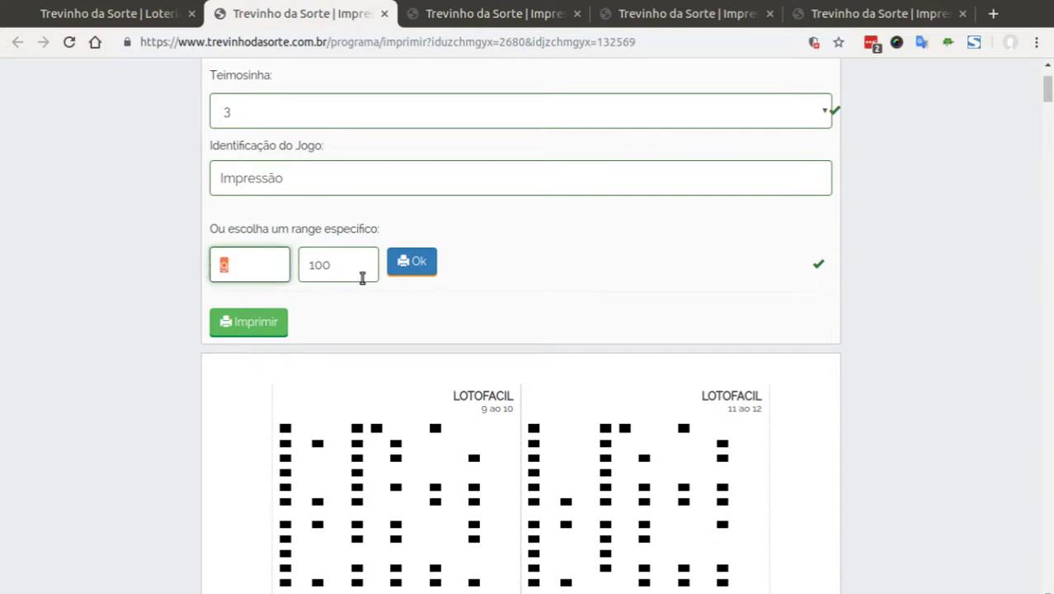
click(352, 268)
scroll(351, 272, up, 3)
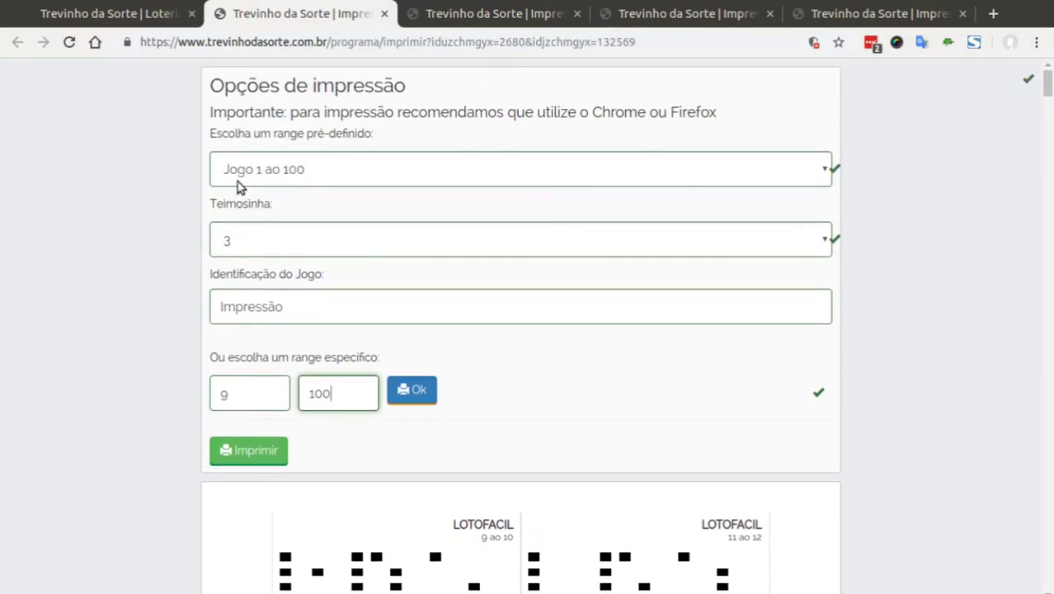
scroll(444, 216, down, 5)
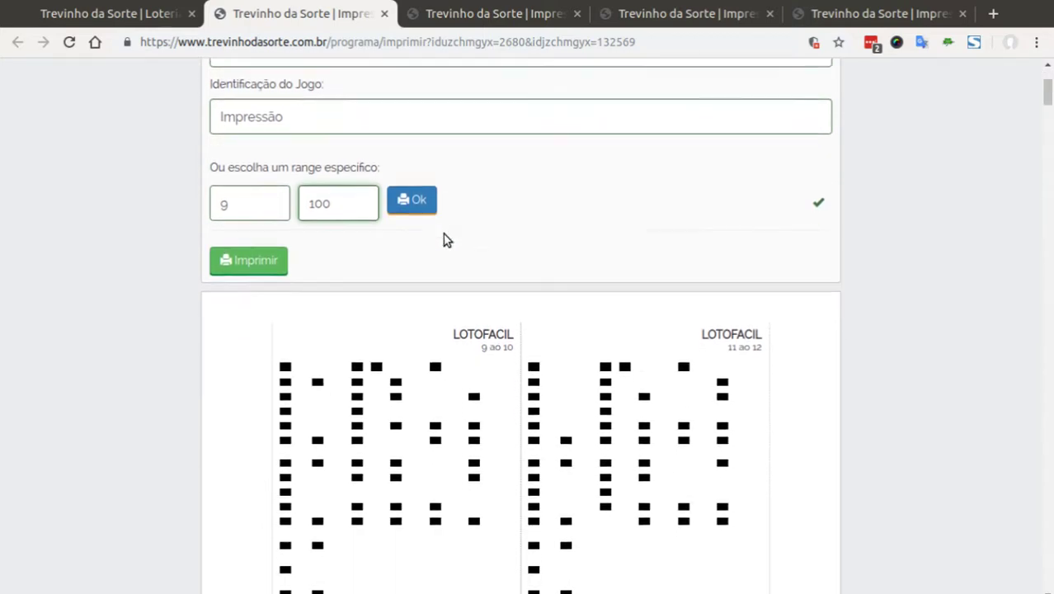
Step: Check the end value of the specific range, then look over the first page of regenerated tickets
scroll(315, 171, up, 4)
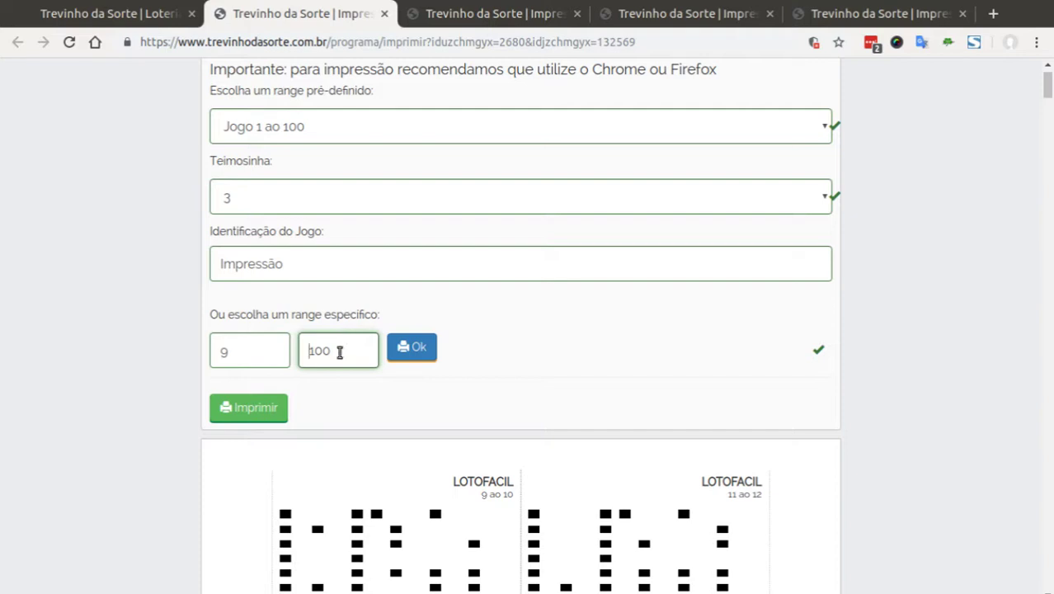
drag(339, 352, 309, 351)
click(333, 351)
scroll(334, 351, down, 4)
scroll(487, 334, down, 2)
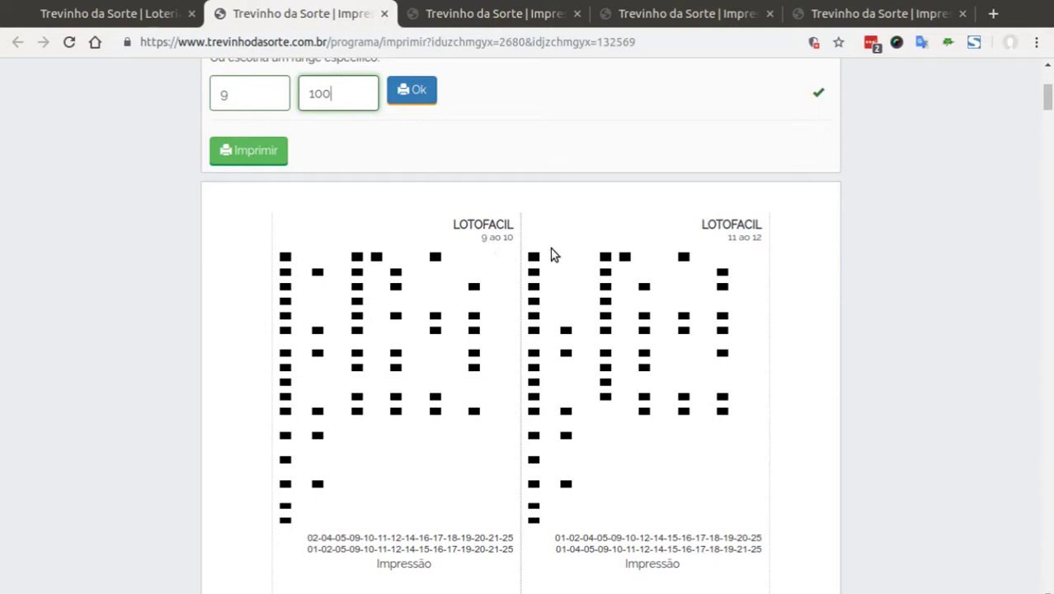
scroll(664, 487, down, 5)
scroll(664, 488, up, 4)
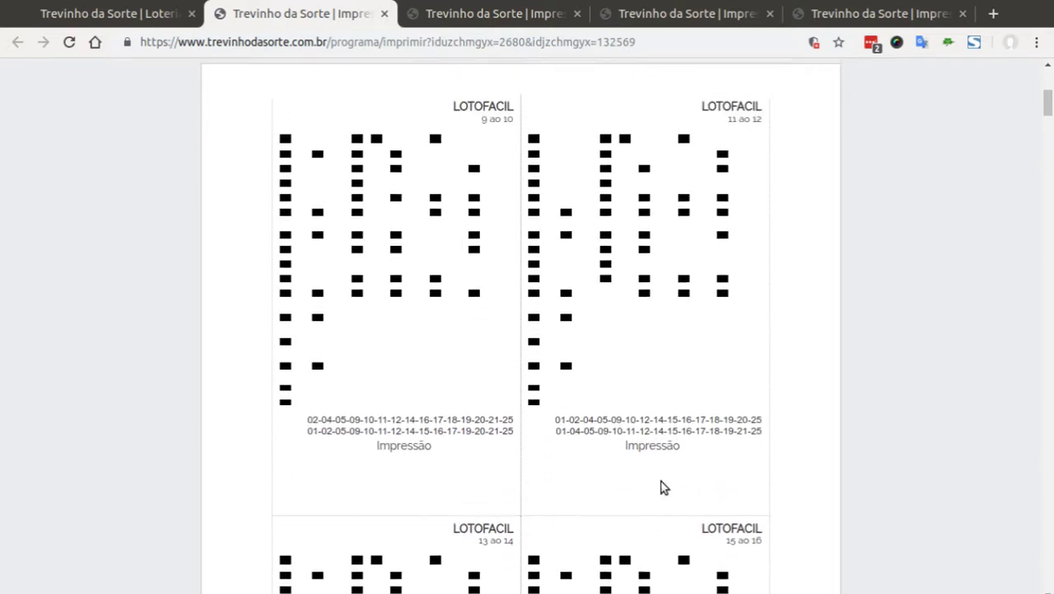
scroll(624, 450, down, 12)
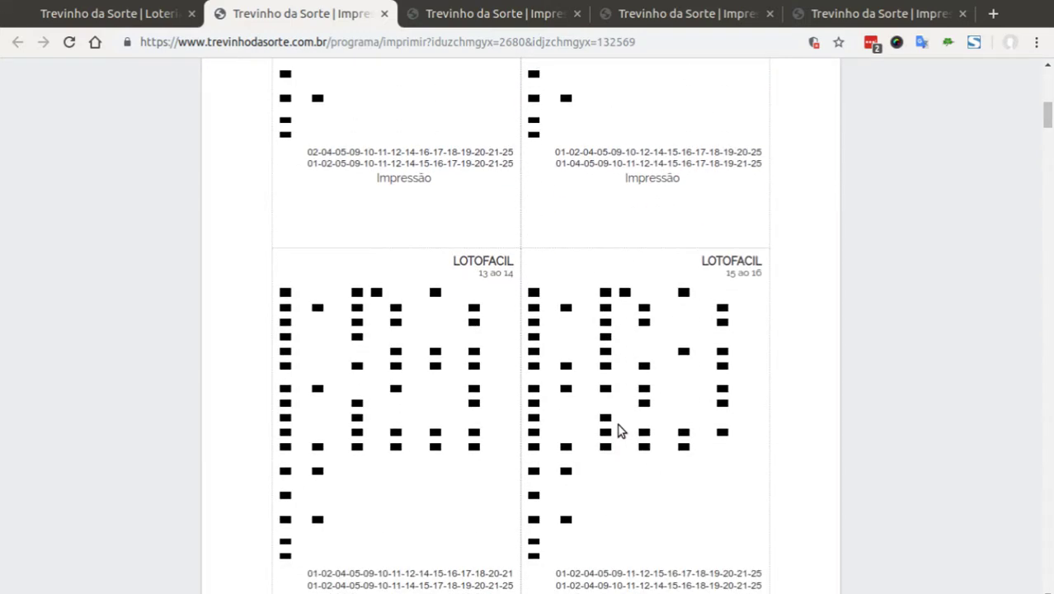
scroll(619, 428, up, 17)
scroll(621, 431, up, 2)
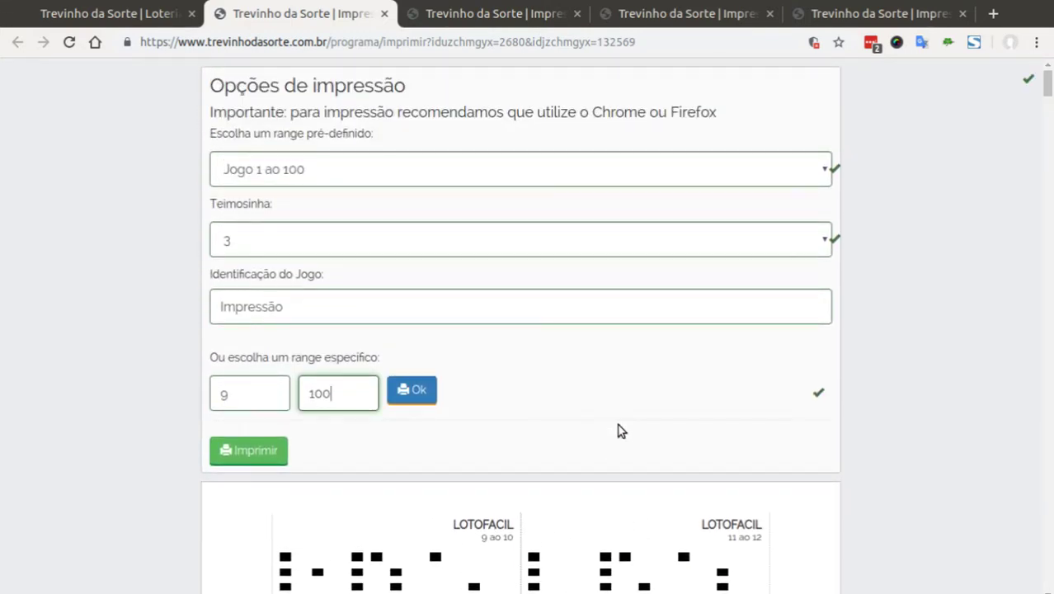
click(621, 431)
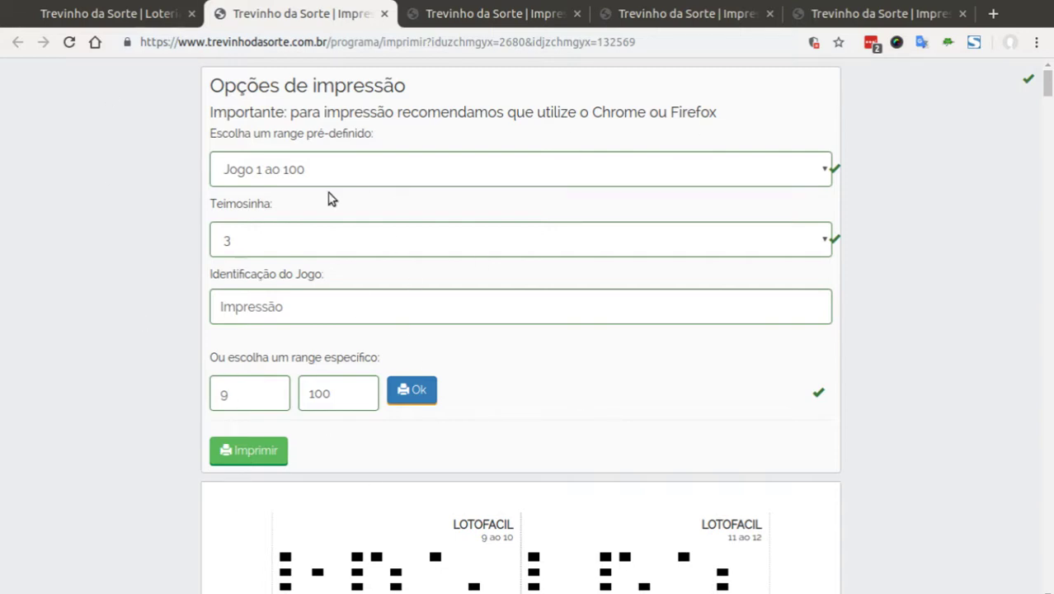
Step: Compare the saved Lotofácil game on the dashboard with the generated tickets and their print options
click(129, 12)
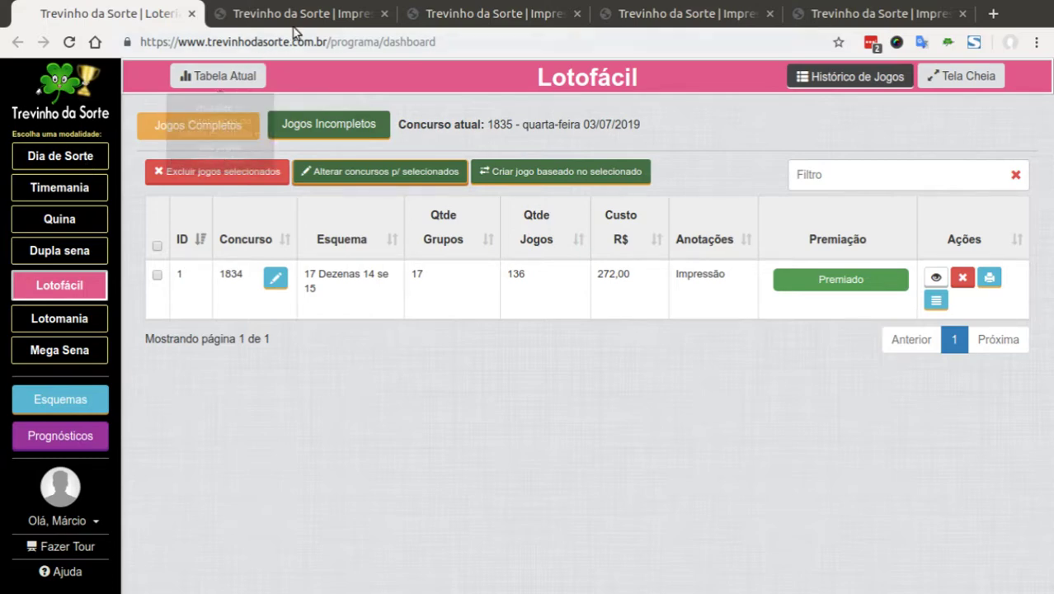
click(314, 14)
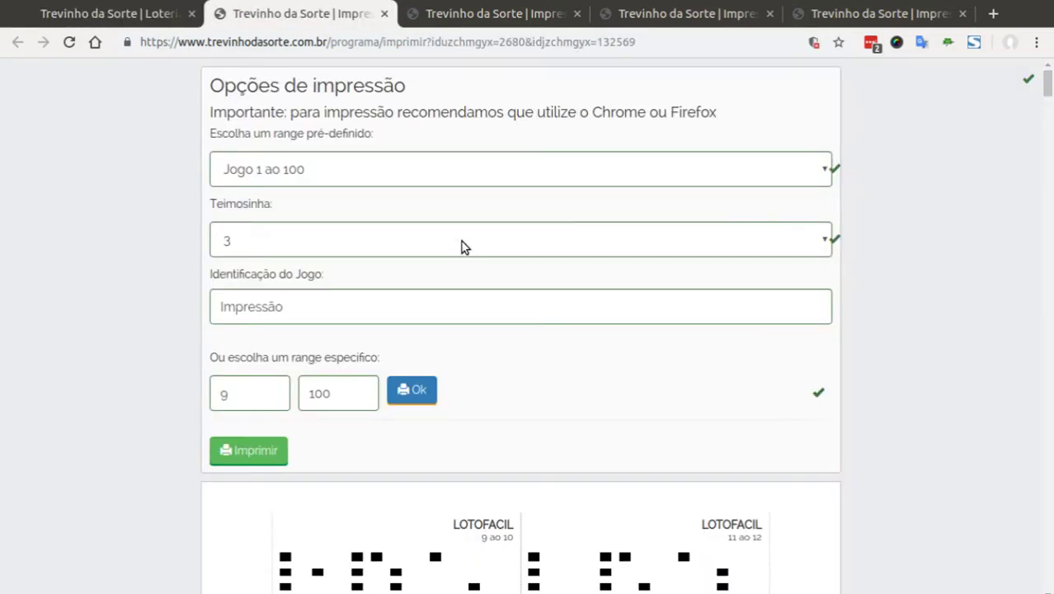
scroll(462, 247, down, 10)
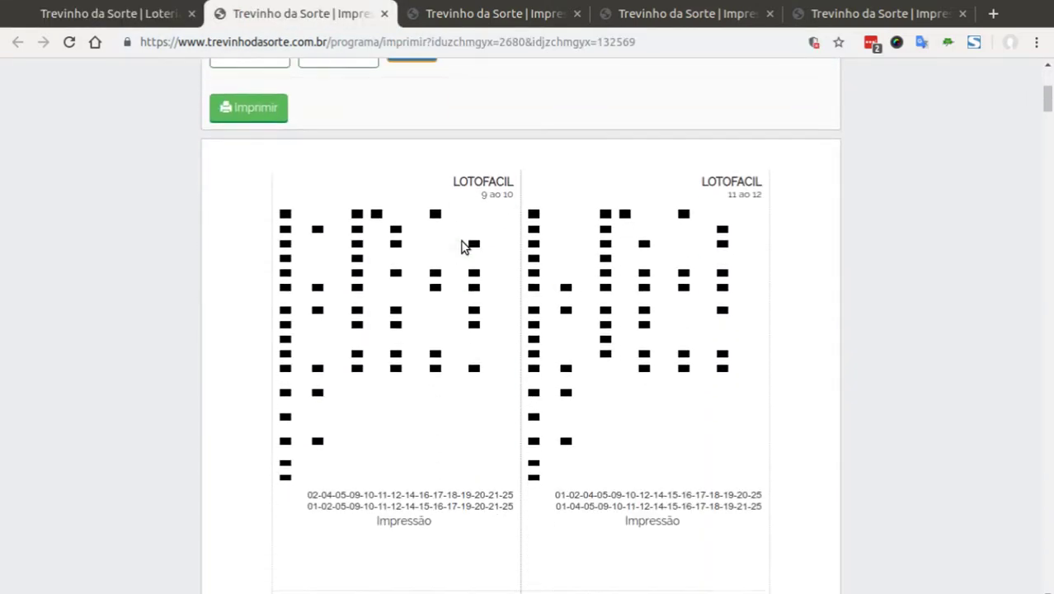
scroll(462, 247, down, 8)
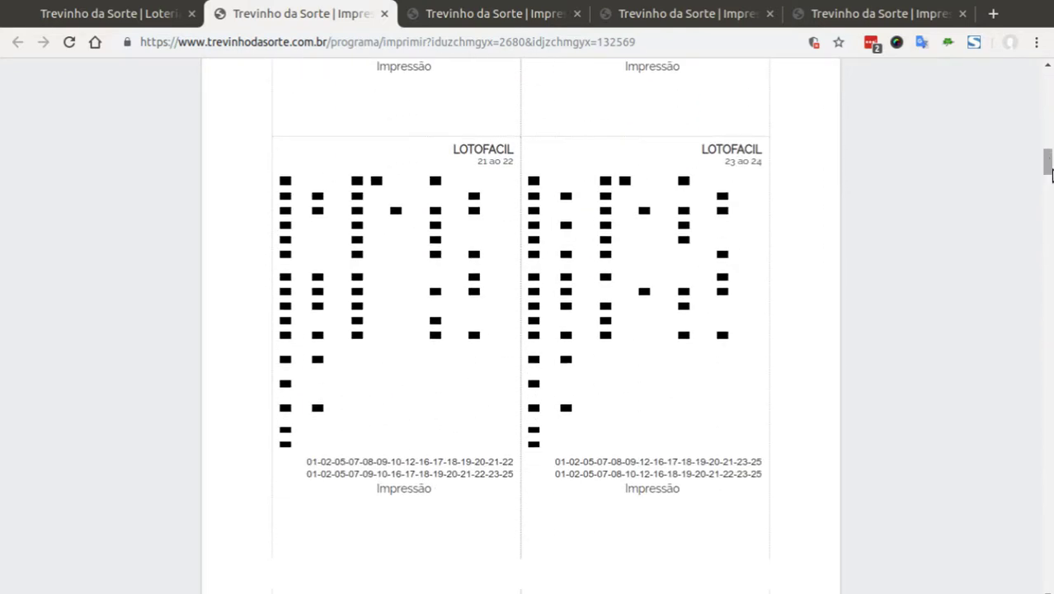
click(128, 20)
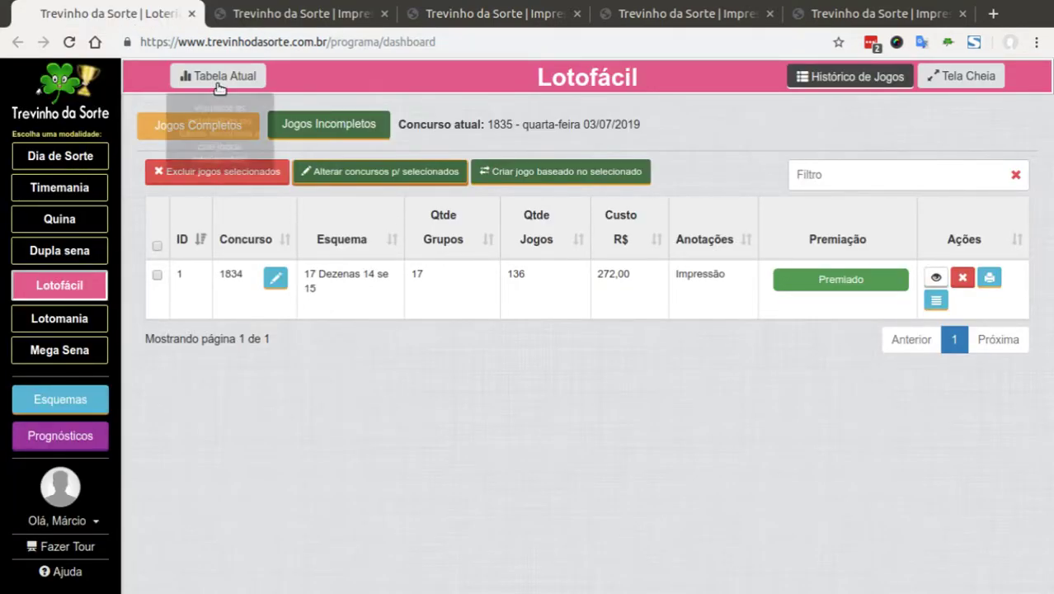
click(339, 24)
scroll(648, 281, up, 10)
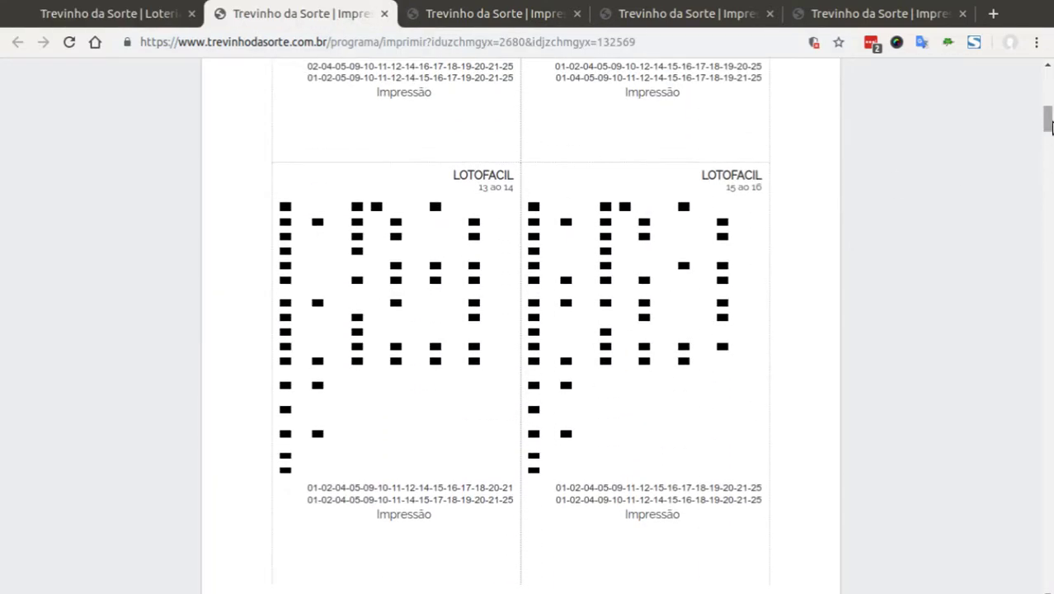
drag(1048, 122, 1048, 78)
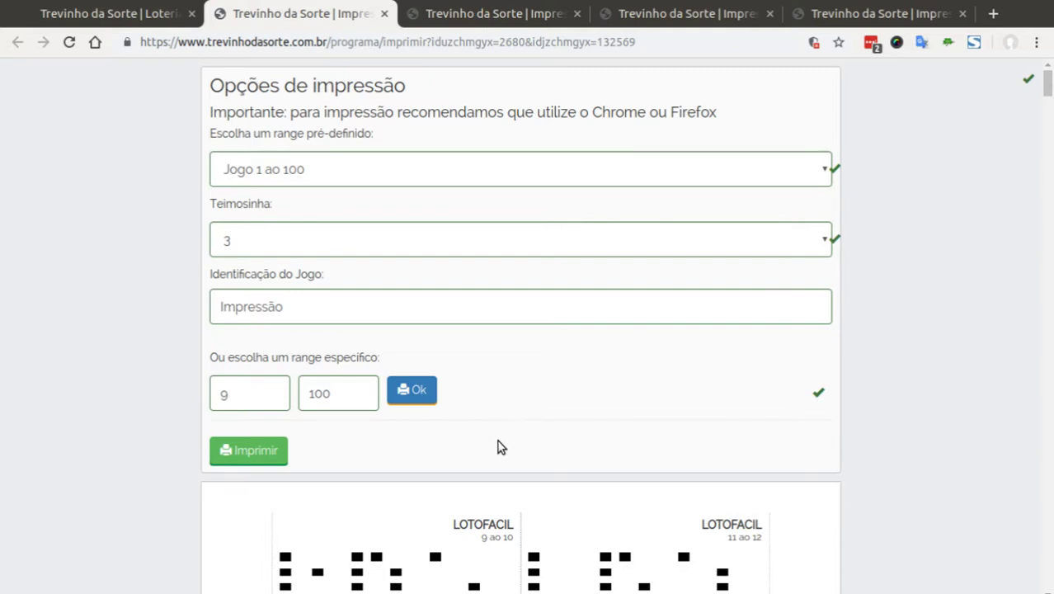
Step: View the print preview of the tickets from game 9 onward and bring up the system print dialog
scroll(499, 445, down, 2)
scroll(447, 375, up, 2)
scroll(346, 346, down, 1)
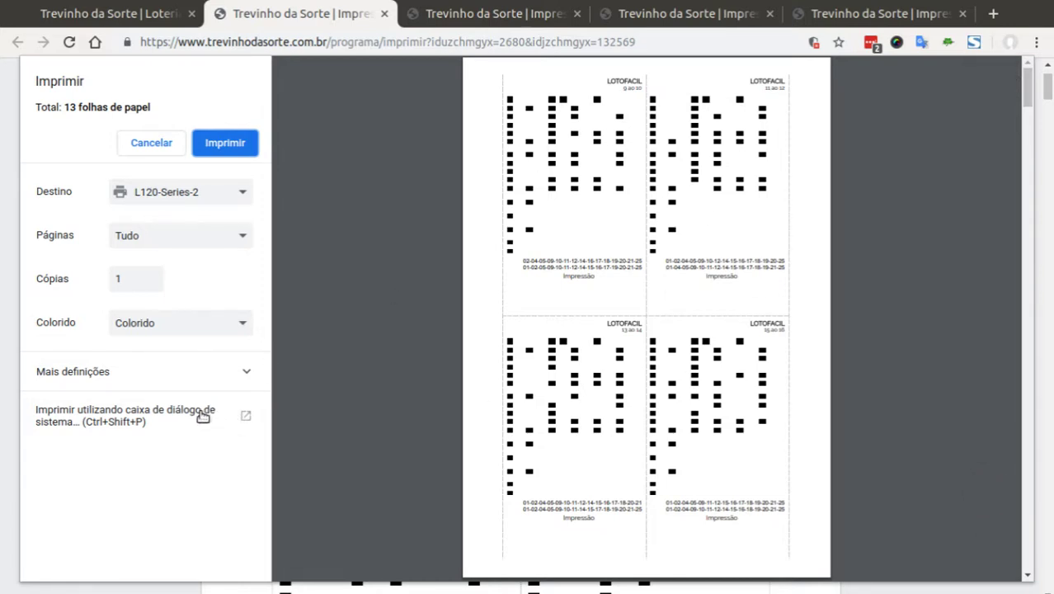
click(147, 413)
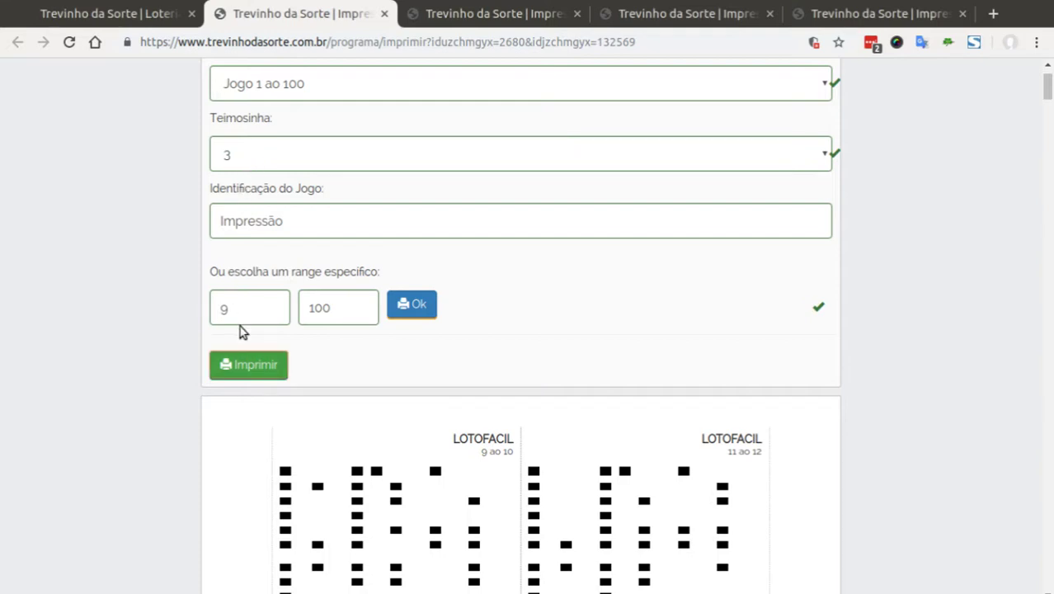
Step: Reopen the tickets' print preview and expand the additional settings to examine paper size, margins and scale
click(245, 366)
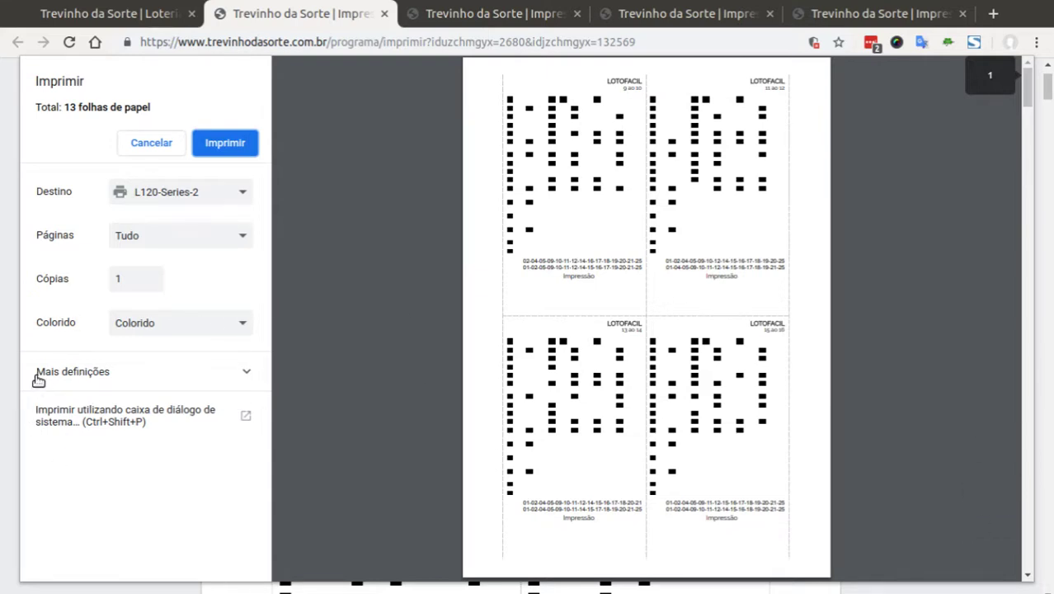
click(91, 373)
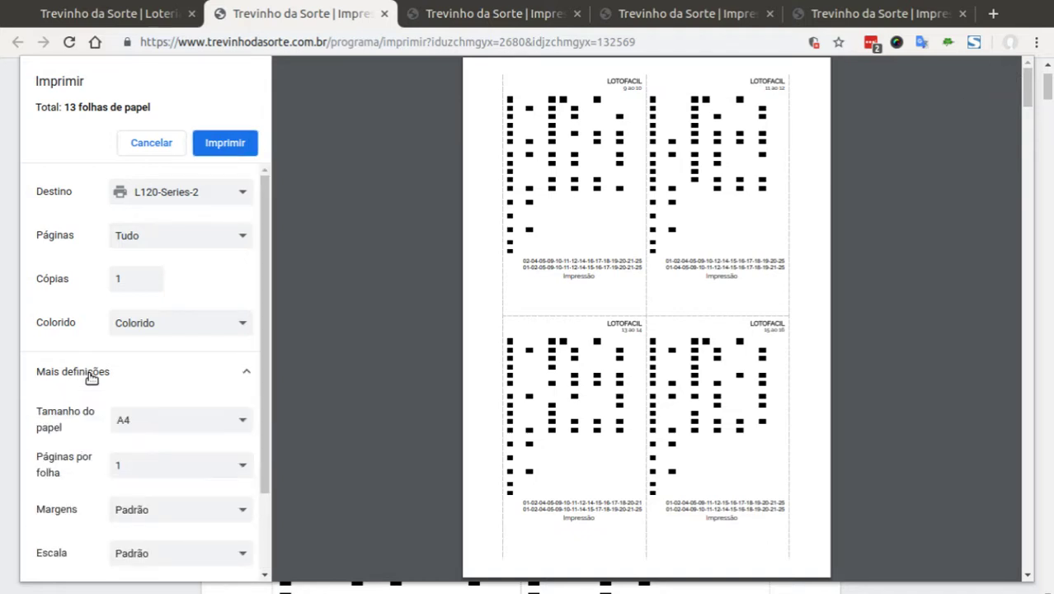
click(99, 372)
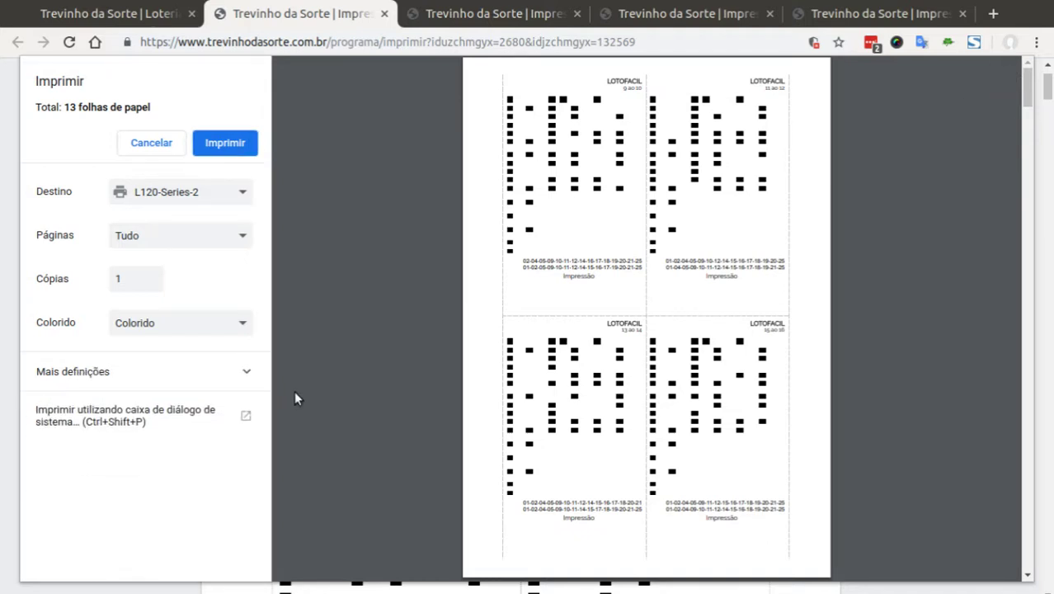
click(247, 375)
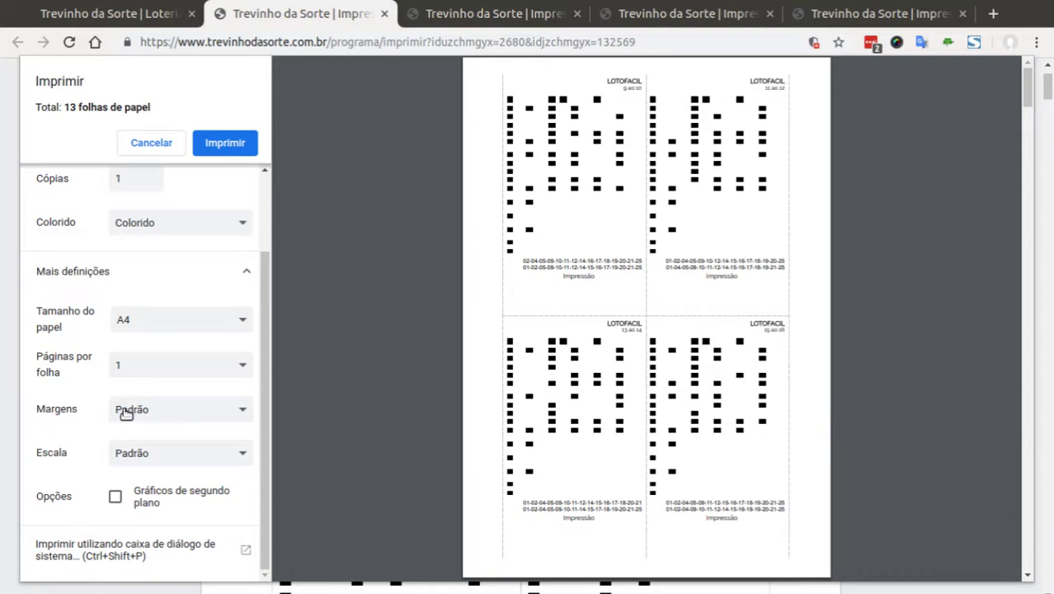
Step: Try the Personalizado print scale at 100, then return the scale to Padrão
click(188, 452)
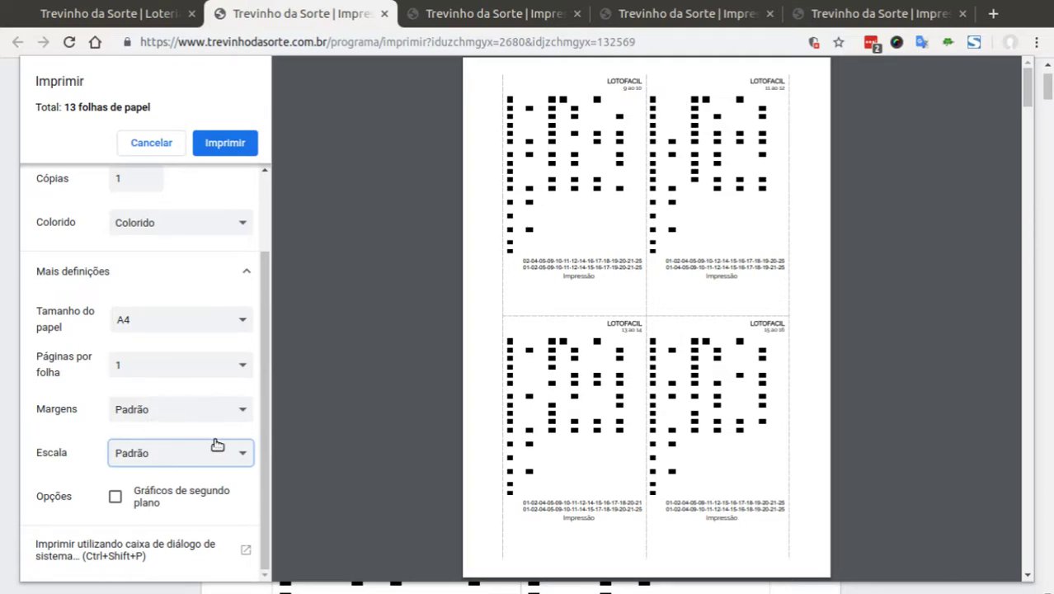
click(161, 446)
click(160, 493)
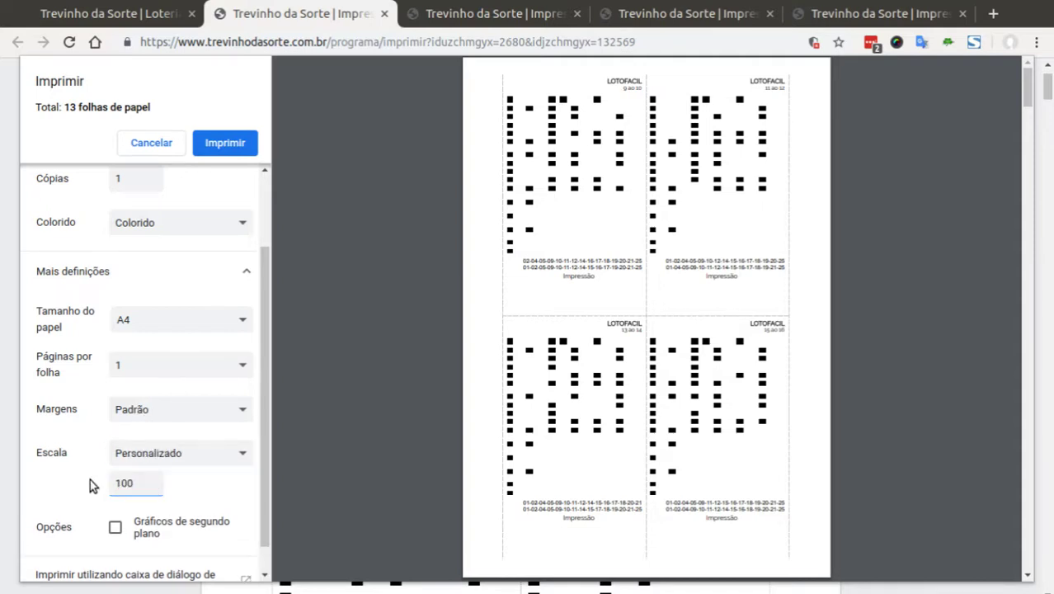
click(128, 488)
click(160, 459)
click(162, 473)
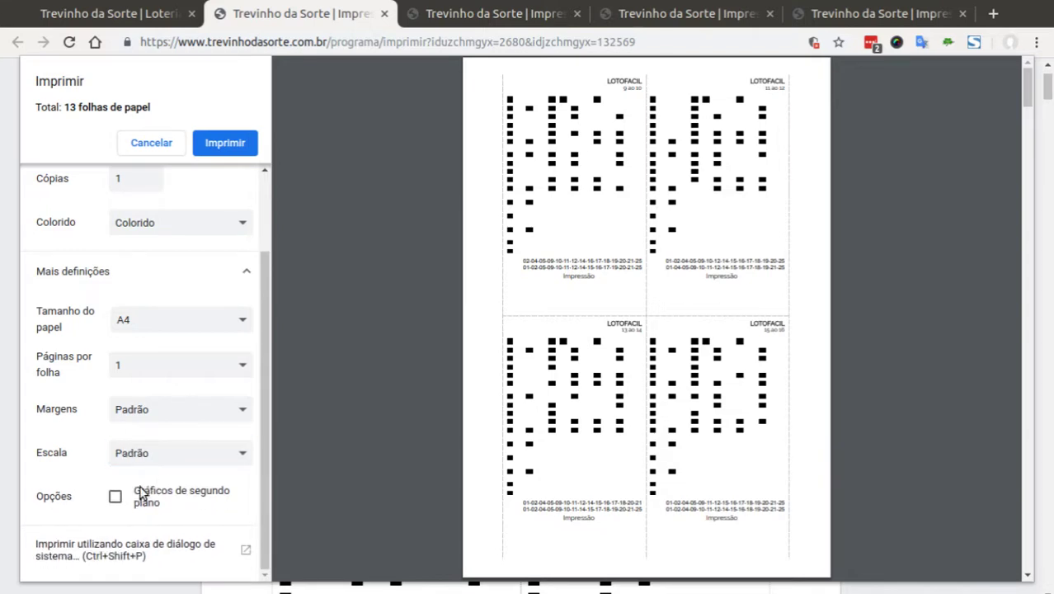
Step: Switch the print scale to Personalizado and keep its value at 100
click(143, 493)
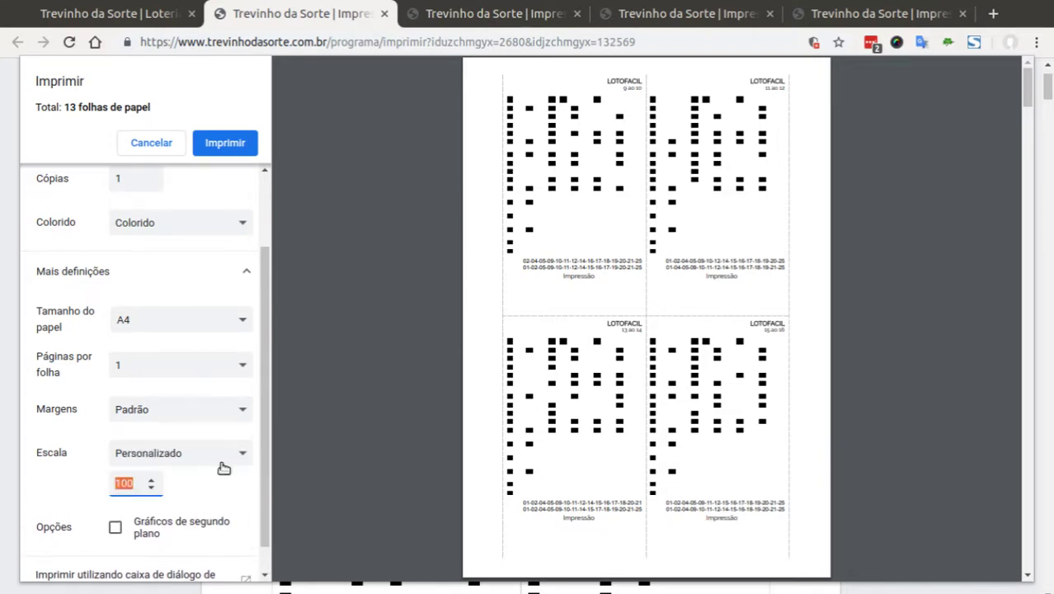
click(199, 482)
click(150, 487)
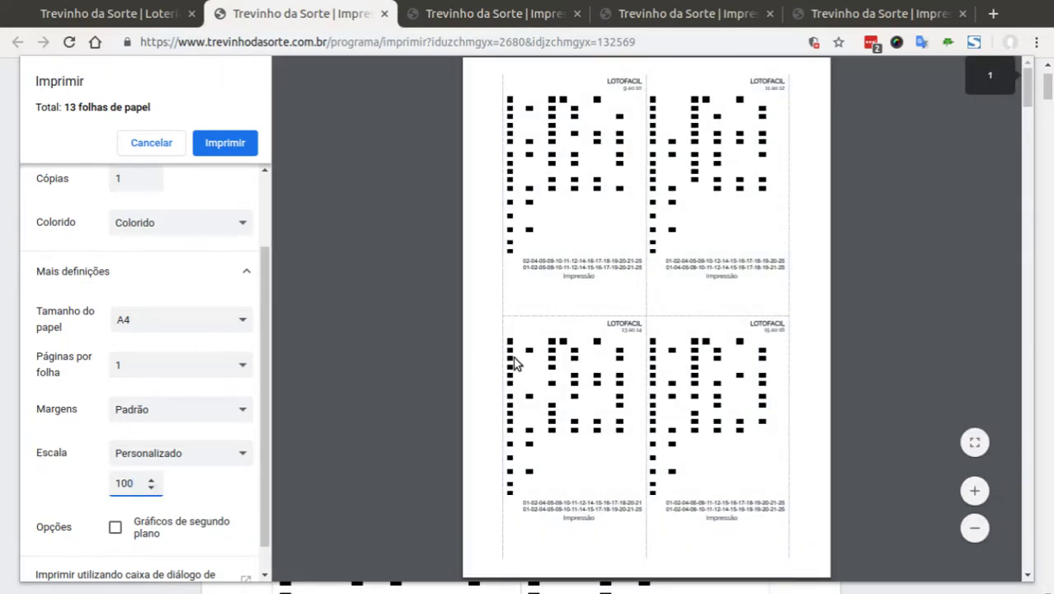
click(238, 454)
click(245, 457)
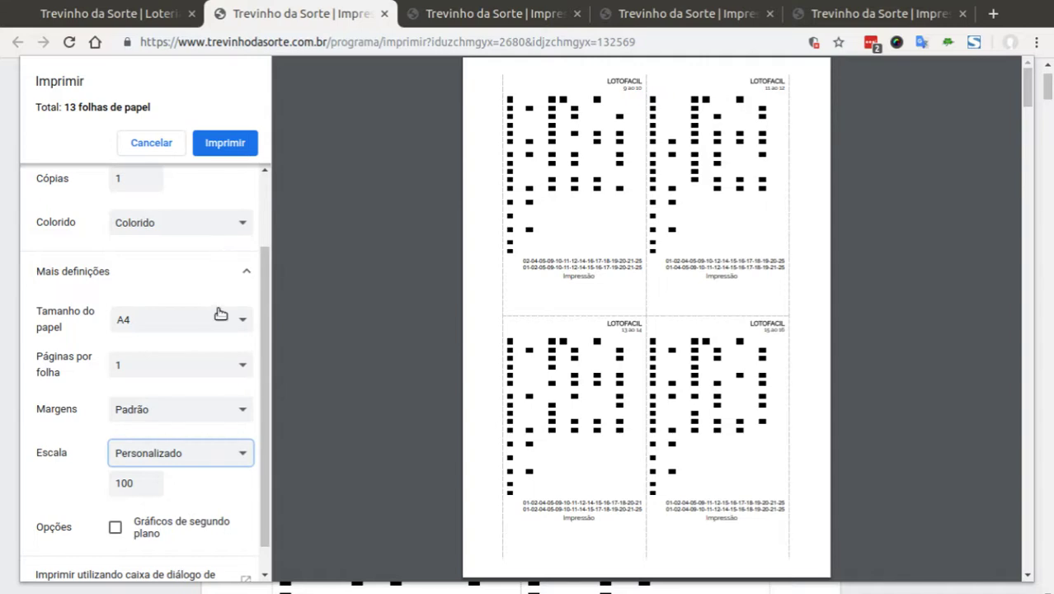
Step: Restore the print scale to Padrão in the additional settings and bring up the system print dialog
click(245, 273)
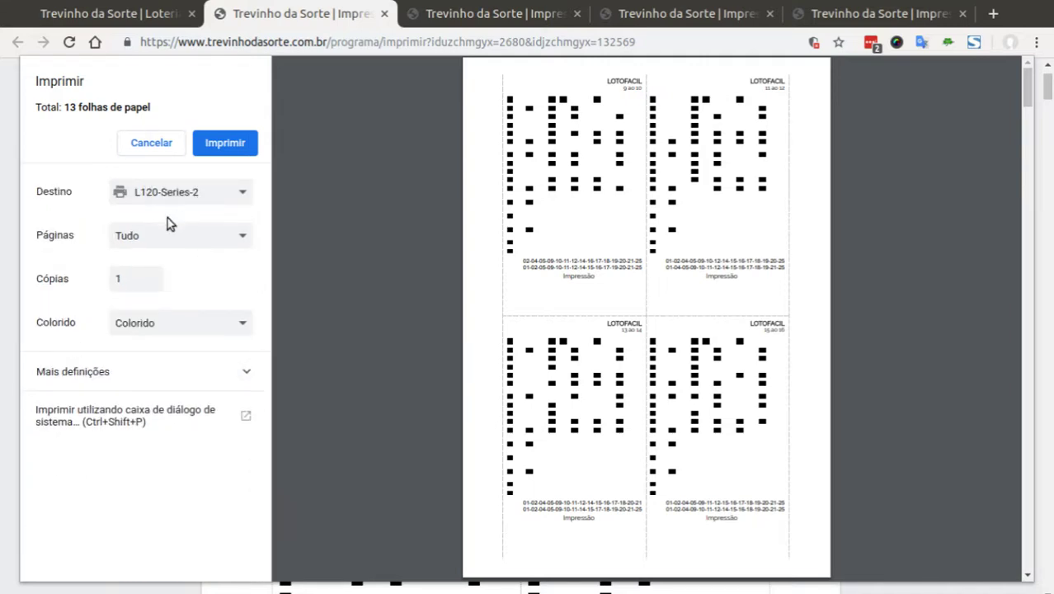
click(48, 373)
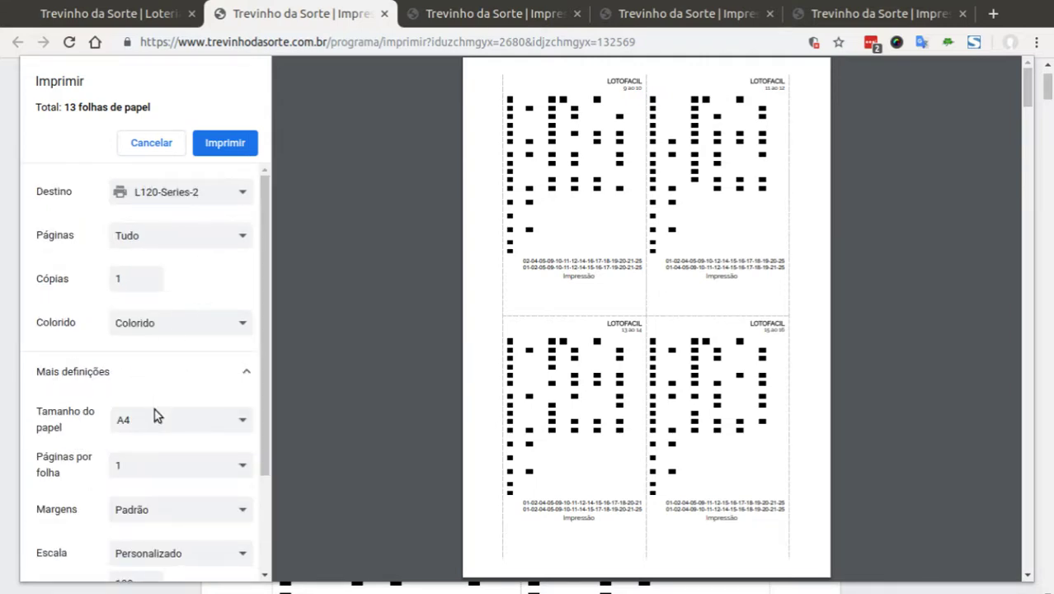
scroll(183, 462, down, 3)
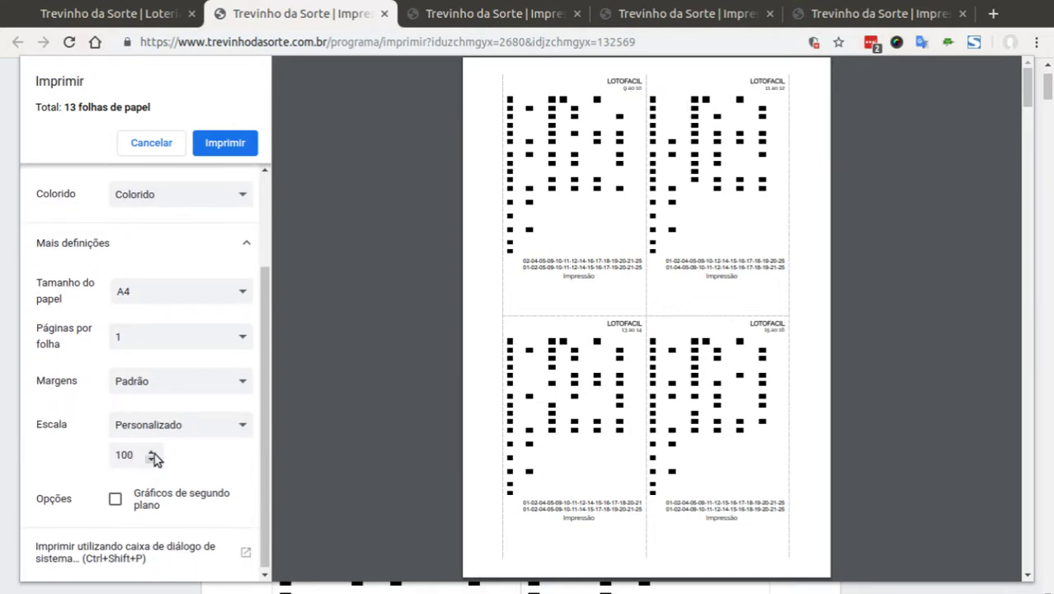
click(196, 443)
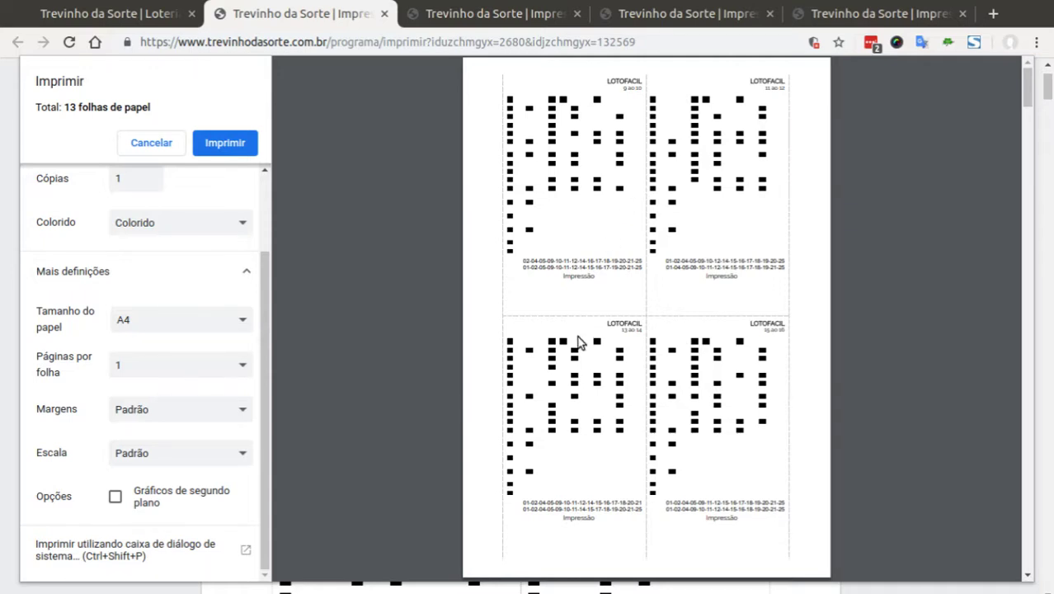
click(115, 553)
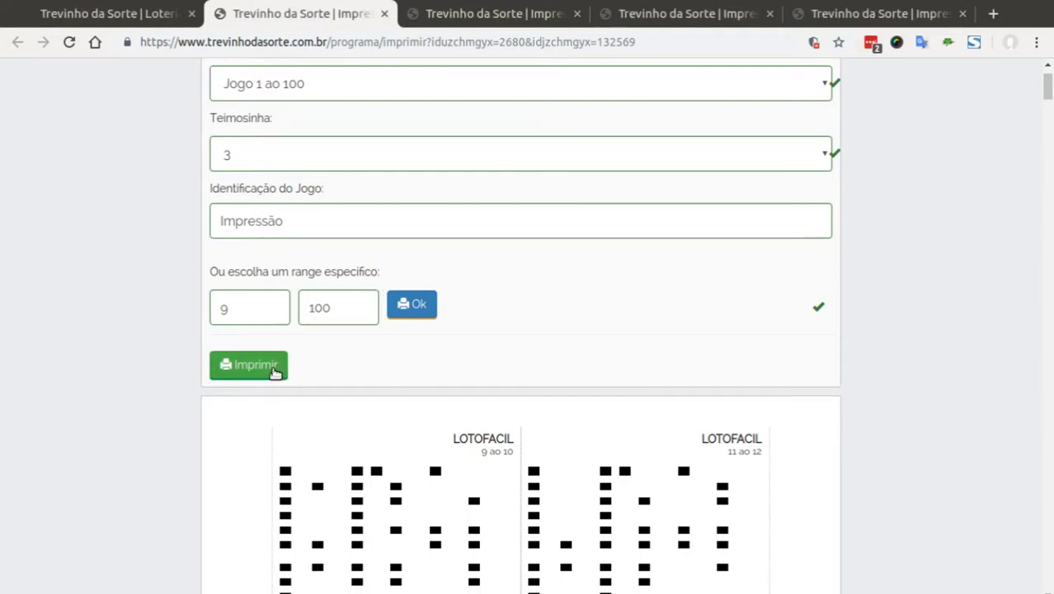
Step: Review the print options and specific range fields together with the tickets for games 9 to 16
scroll(275, 371, up, 2)
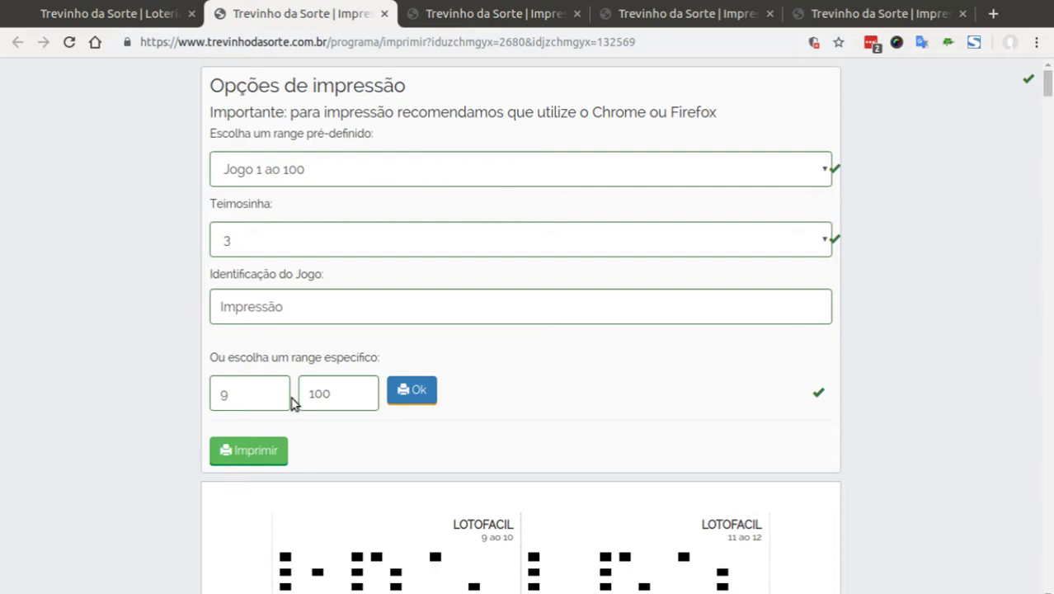
scroll(606, 512, down, 3)
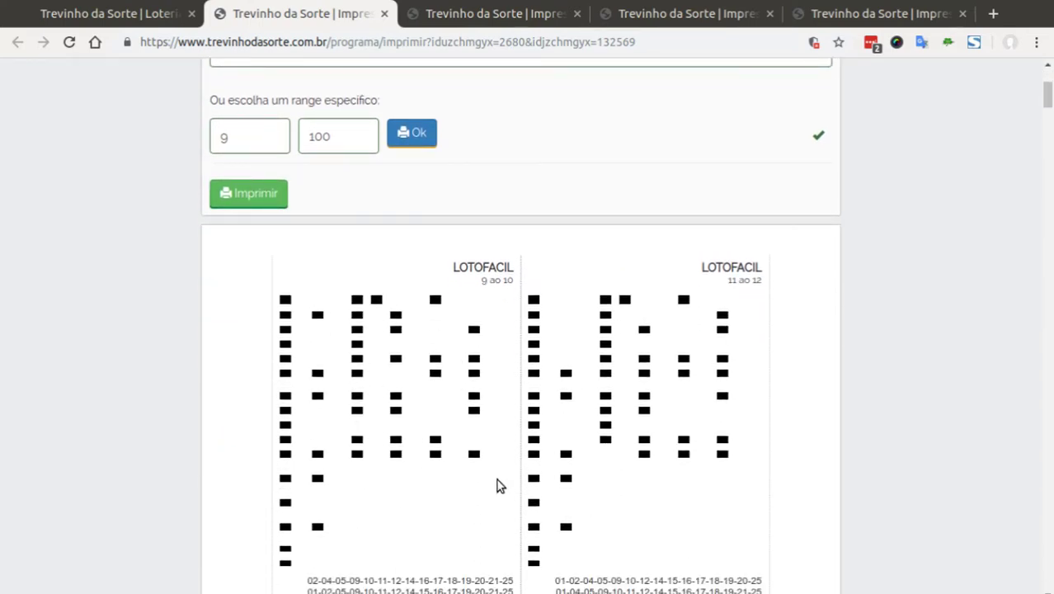
scroll(497, 485, down, 1)
scroll(518, 462, up, 2)
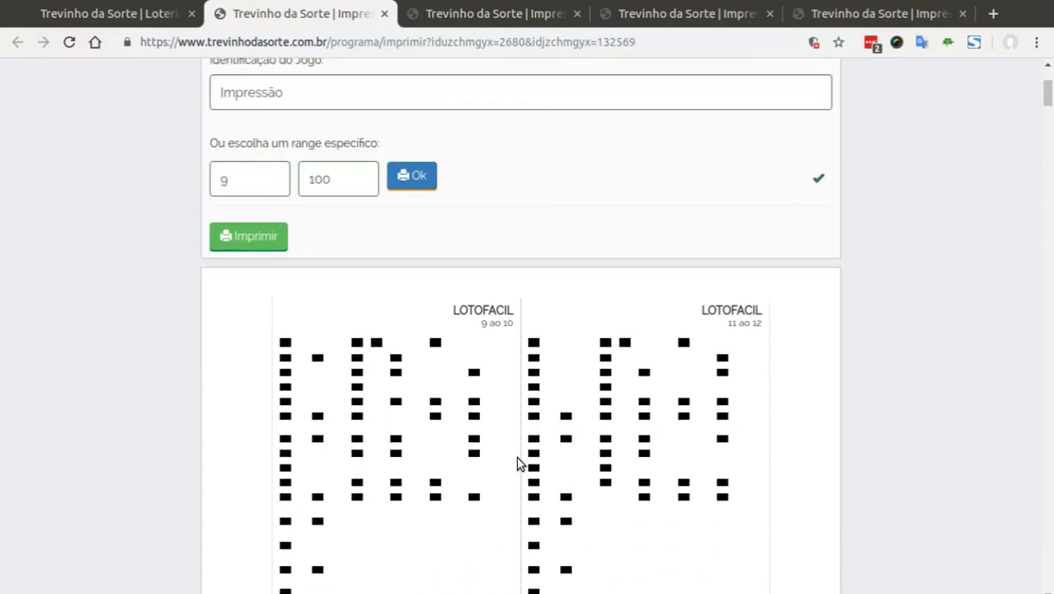
scroll(518, 462, down, 3)
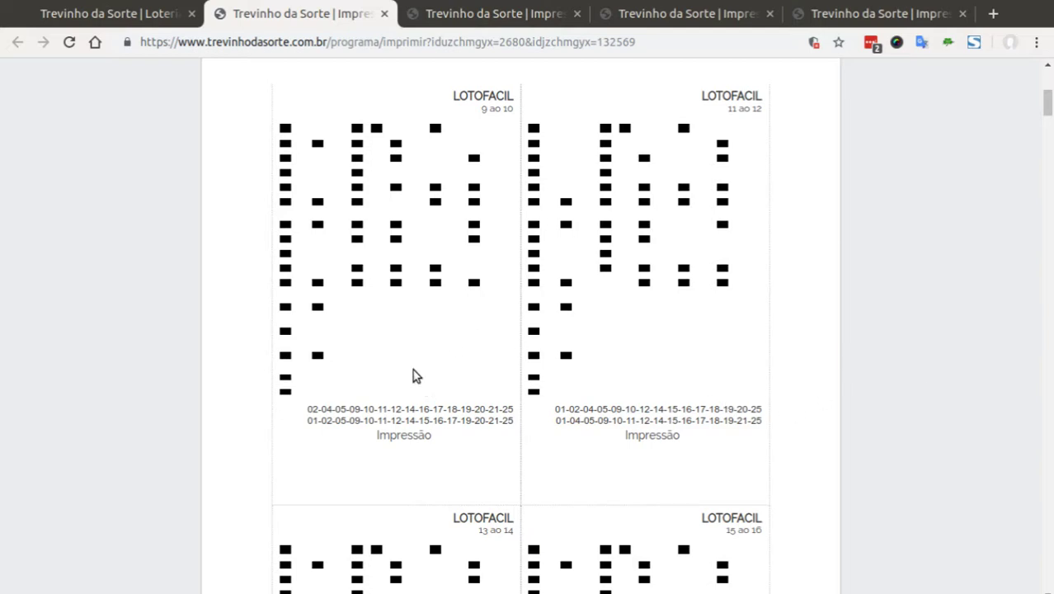
scroll(445, 330, down, 3)
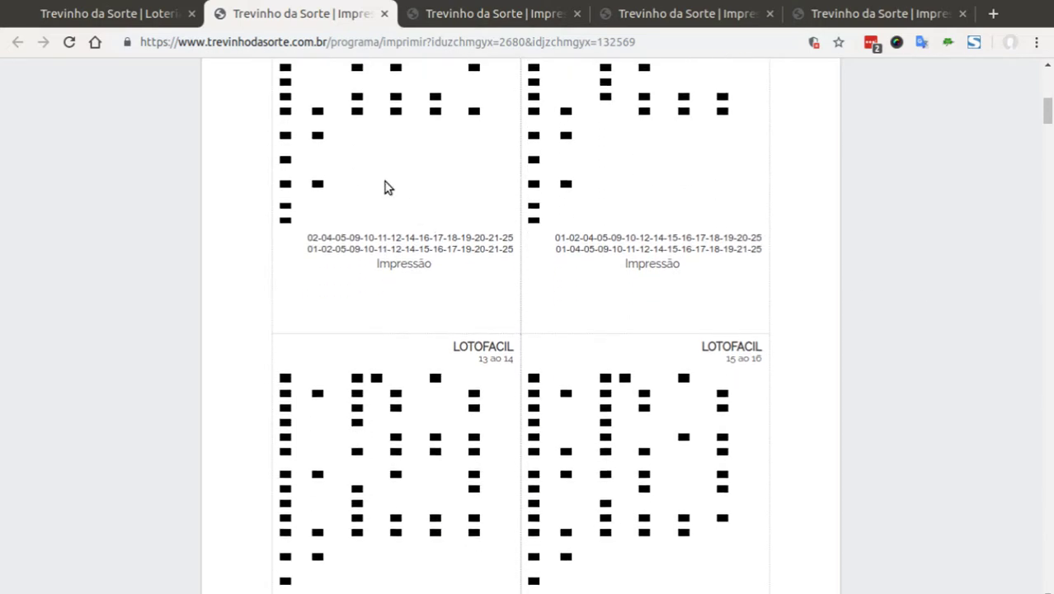
Step: Examine the layout of the four Lotofácil tickets on the first sheet, games 9 to 16
scroll(398, 349, down, 2)
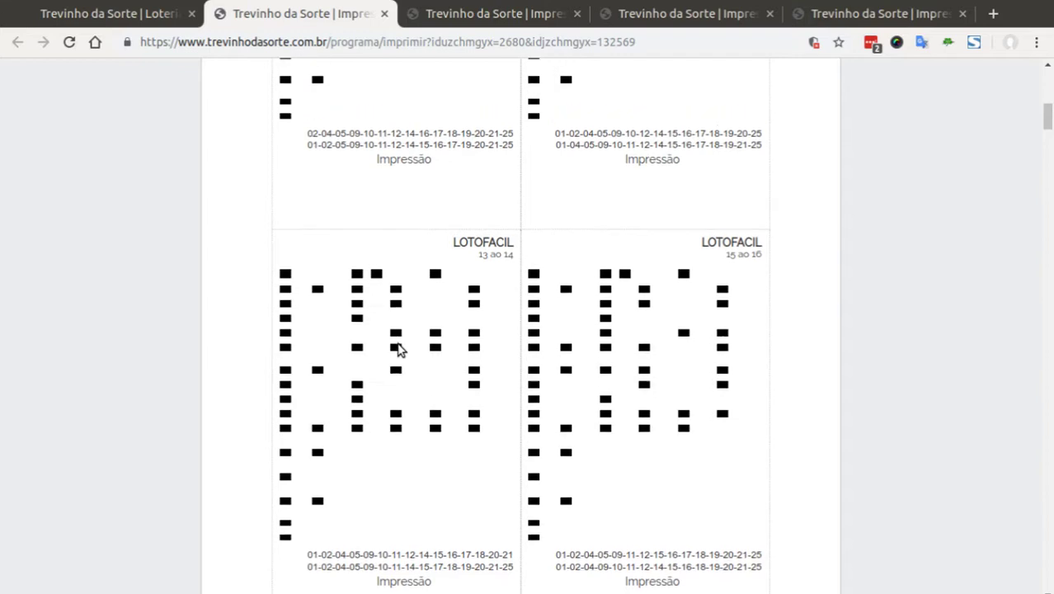
scroll(398, 349, up, 3)
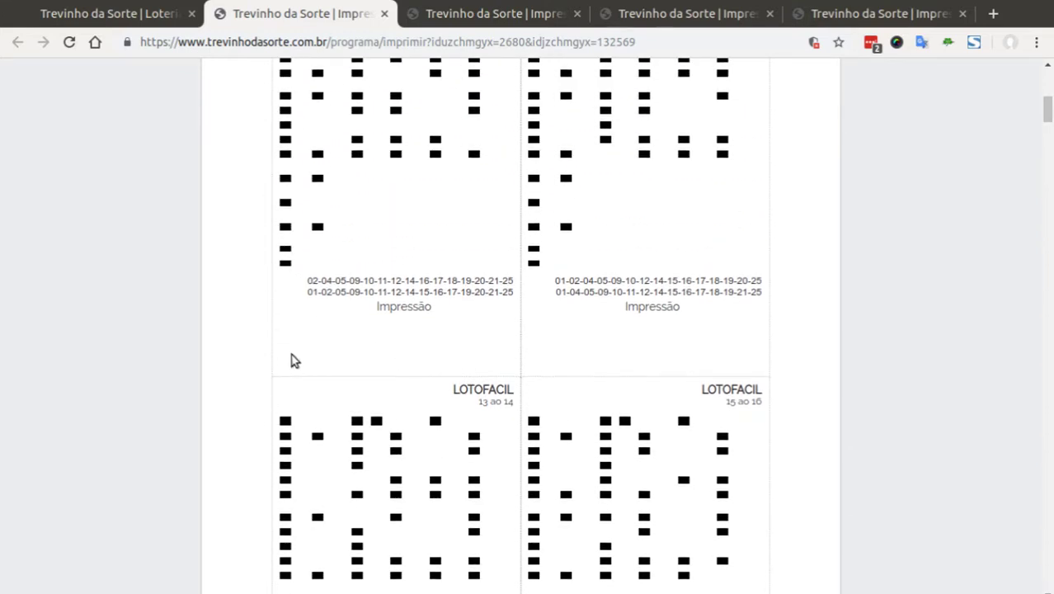
scroll(597, 339, up, 3)
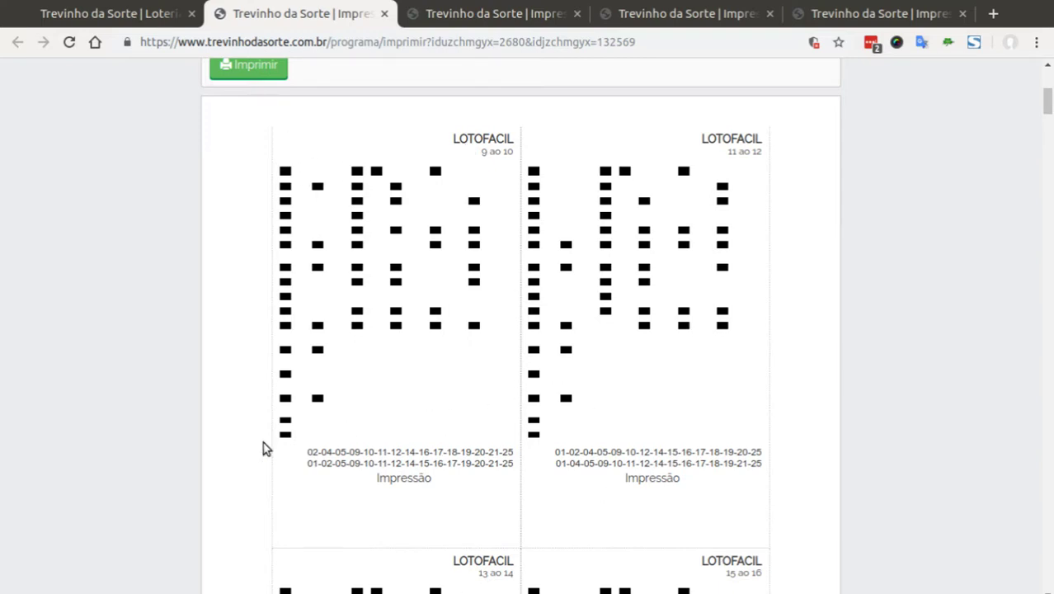
scroll(544, 235, down, 5)
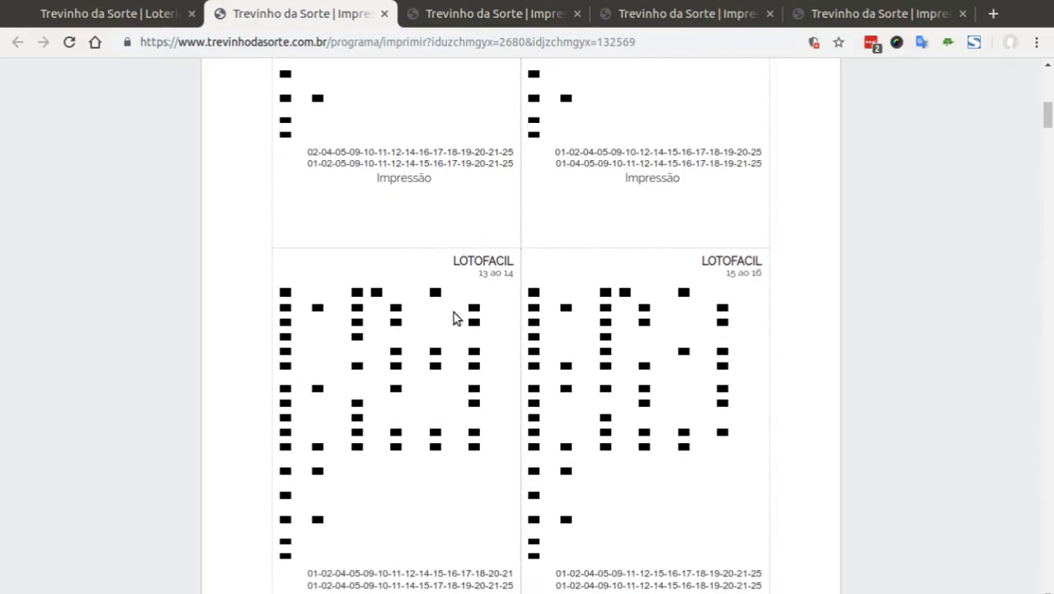
scroll(453, 318, up, 4)
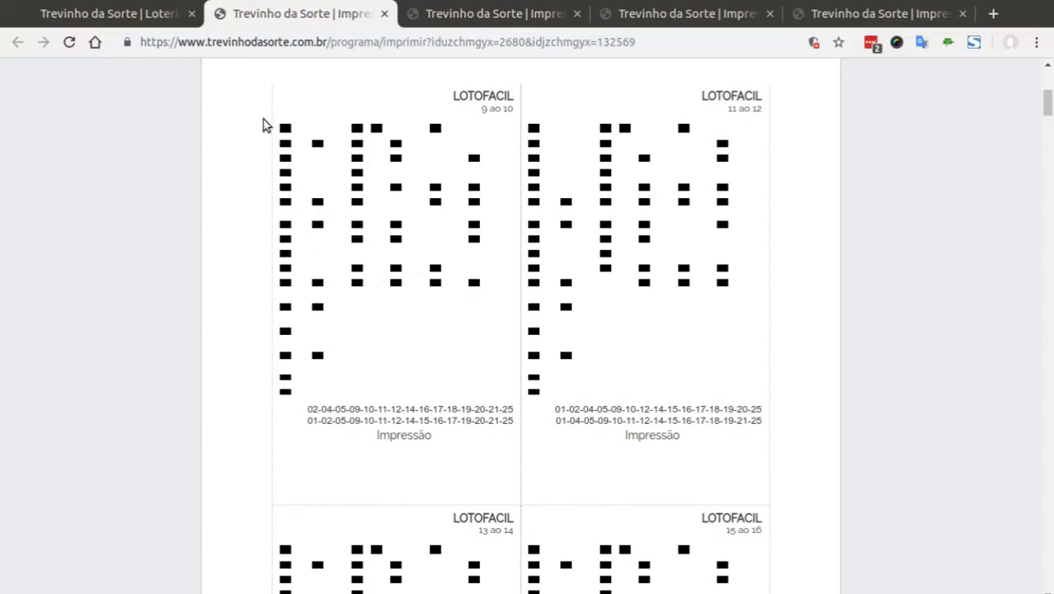
scroll(692, 330, up, 2)
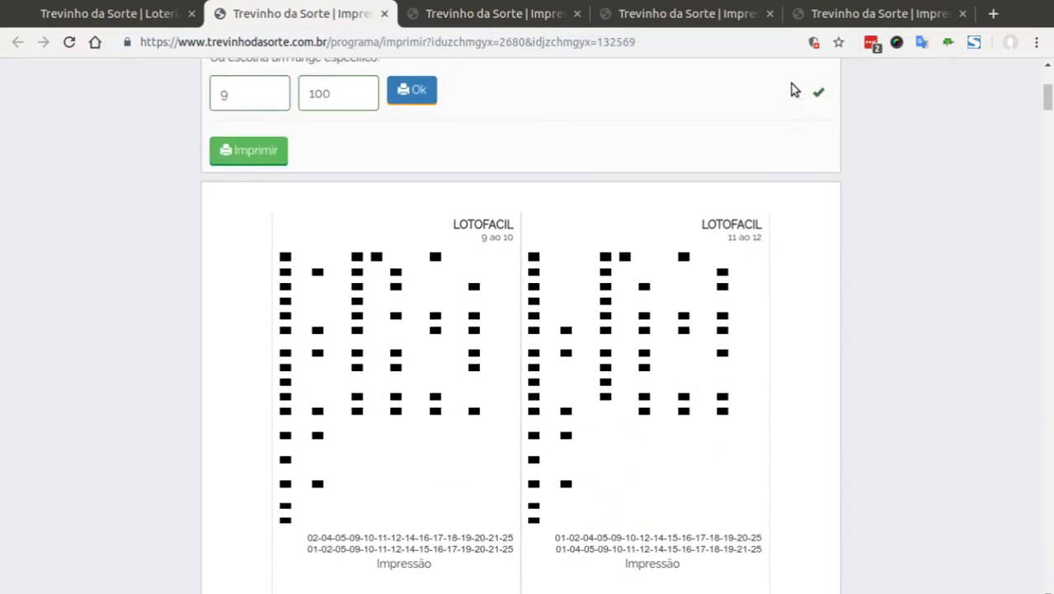
click(975, 42)
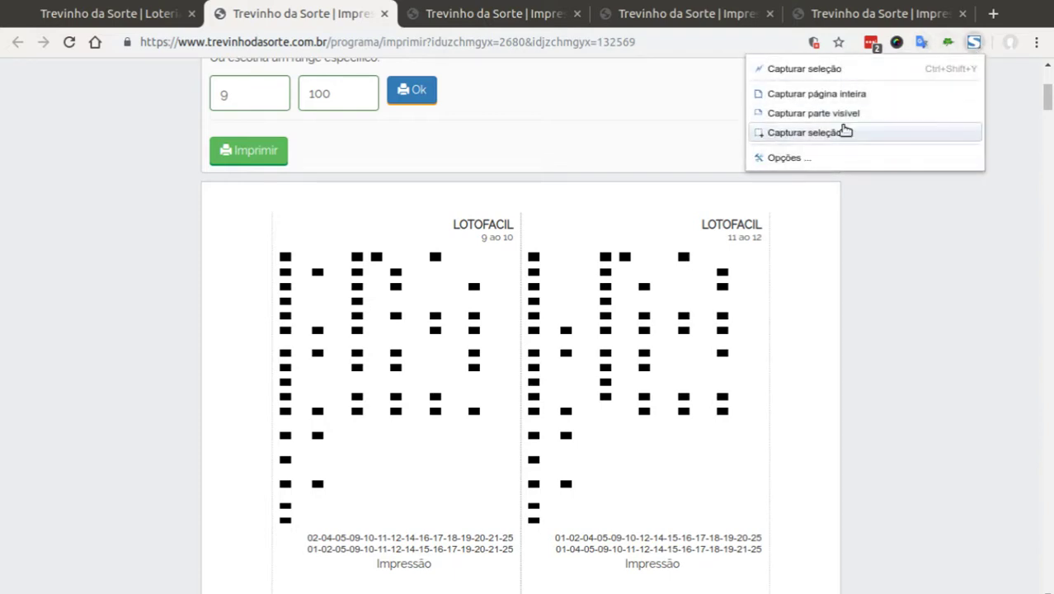
click(842, 132)
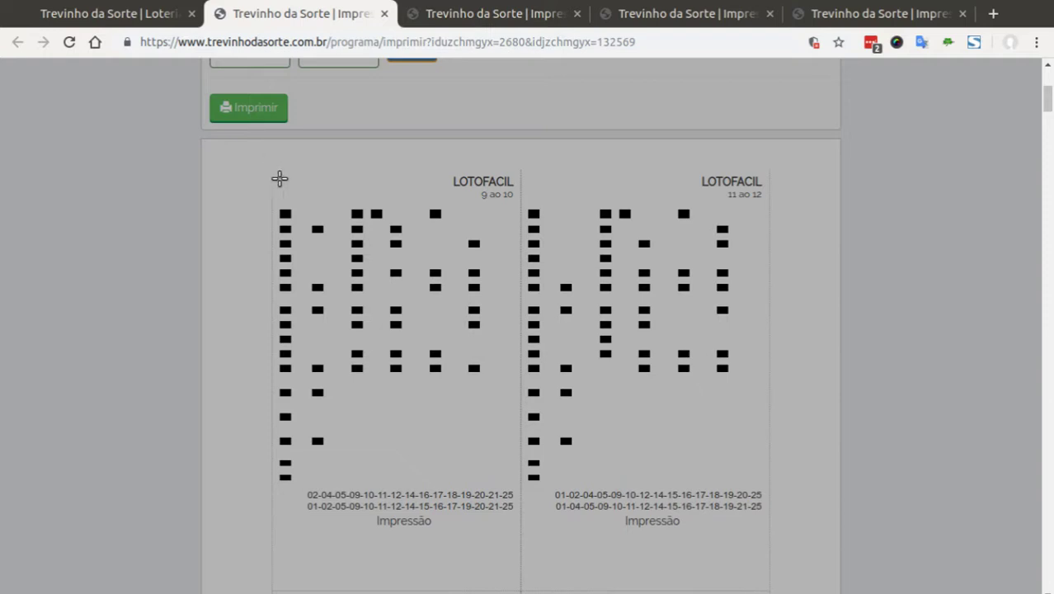
click(974, 42)
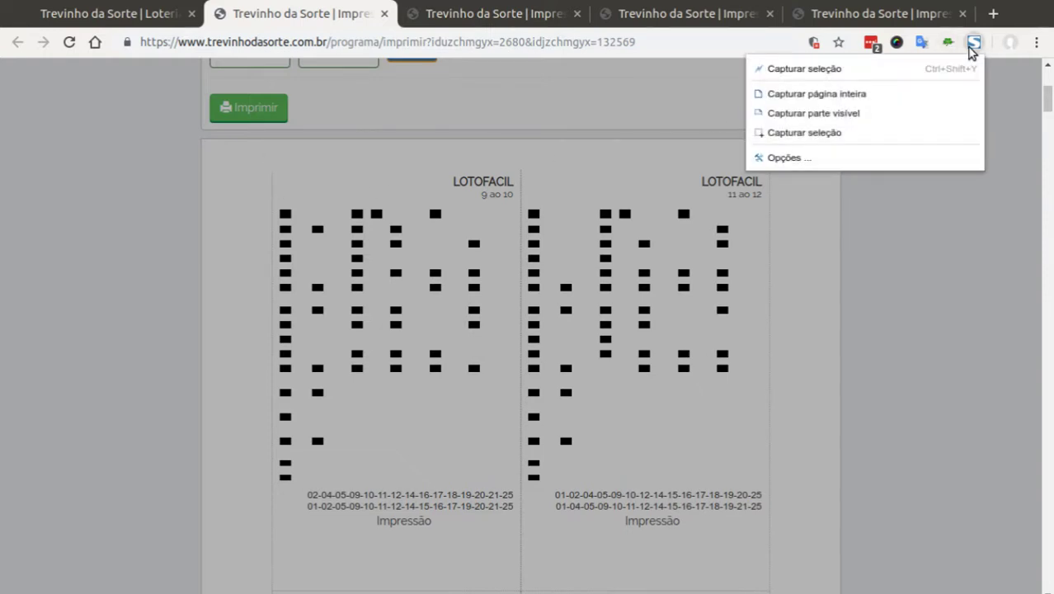
click(858, 134)
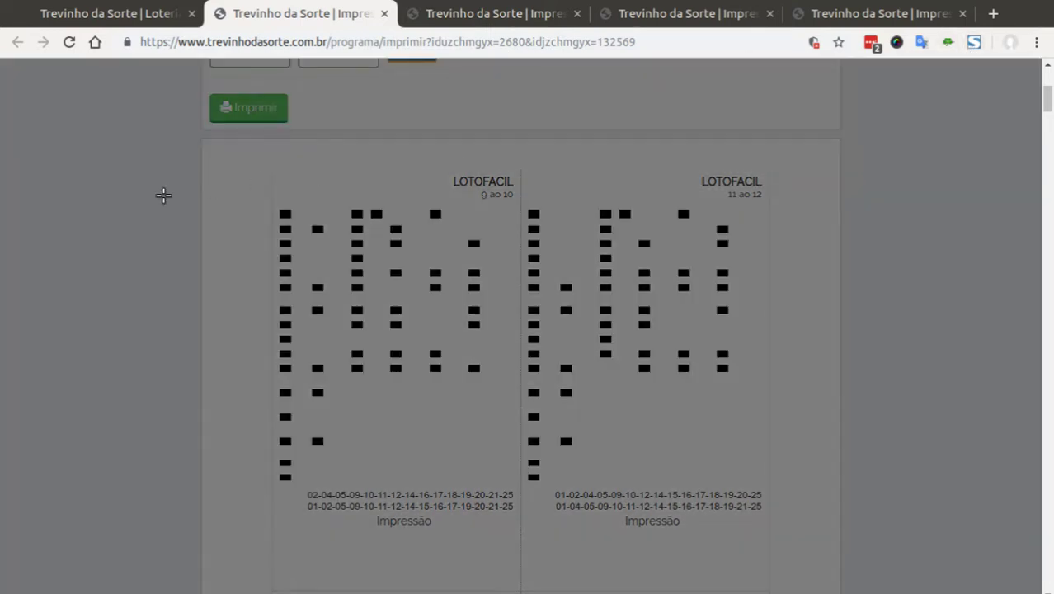
key(Escape)
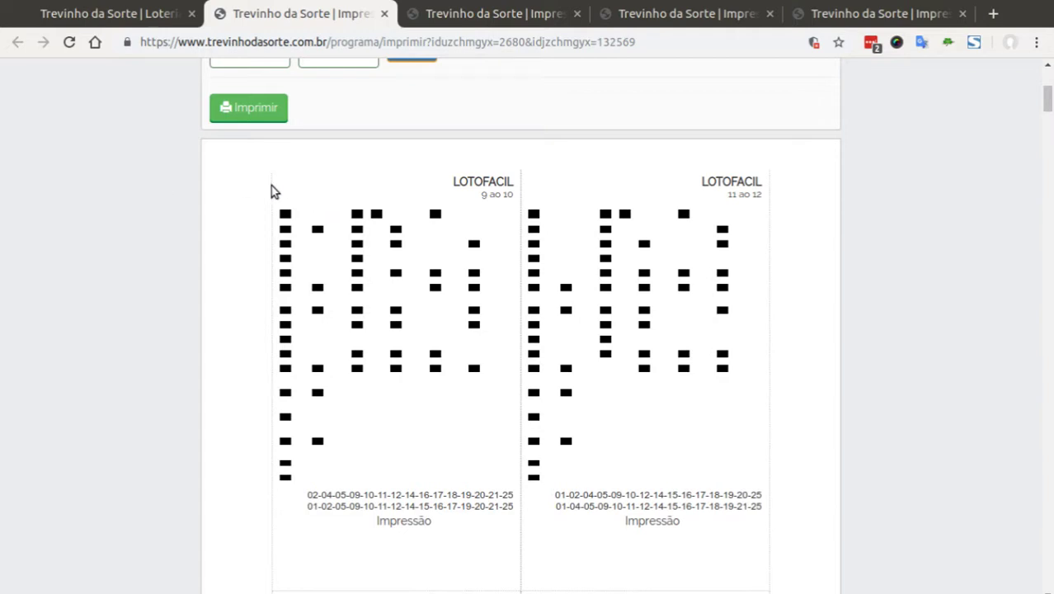
Step: Compare the first sheet of tickets with the start of the next one, around games 17 to 20
scroll(577, 247, up, 2)
scroll(769, 279, down, 3)
scroll(770, 281, up, 2)
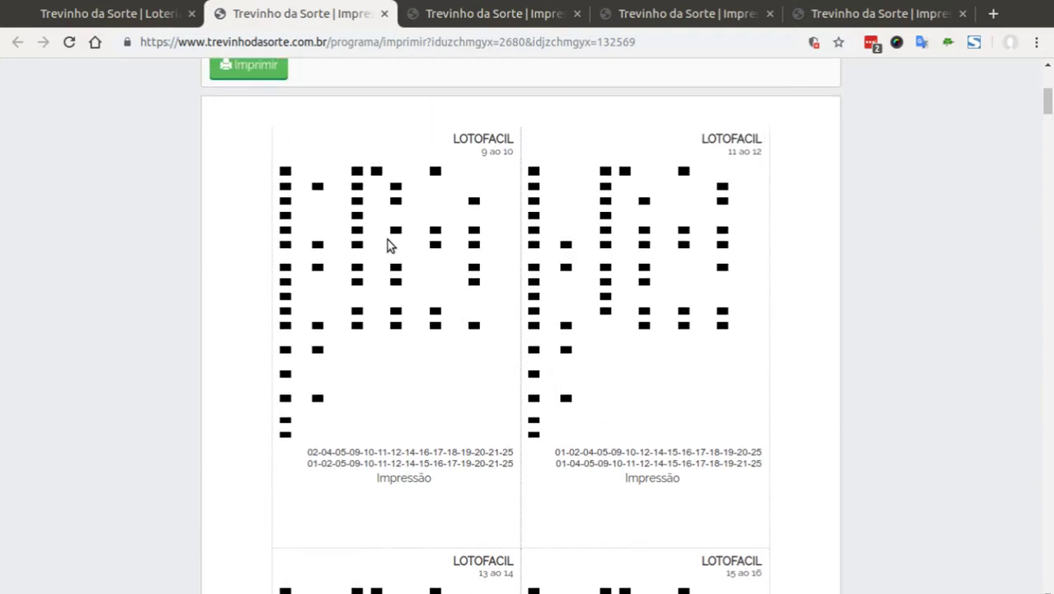
scroll(390, 245, down, 5)
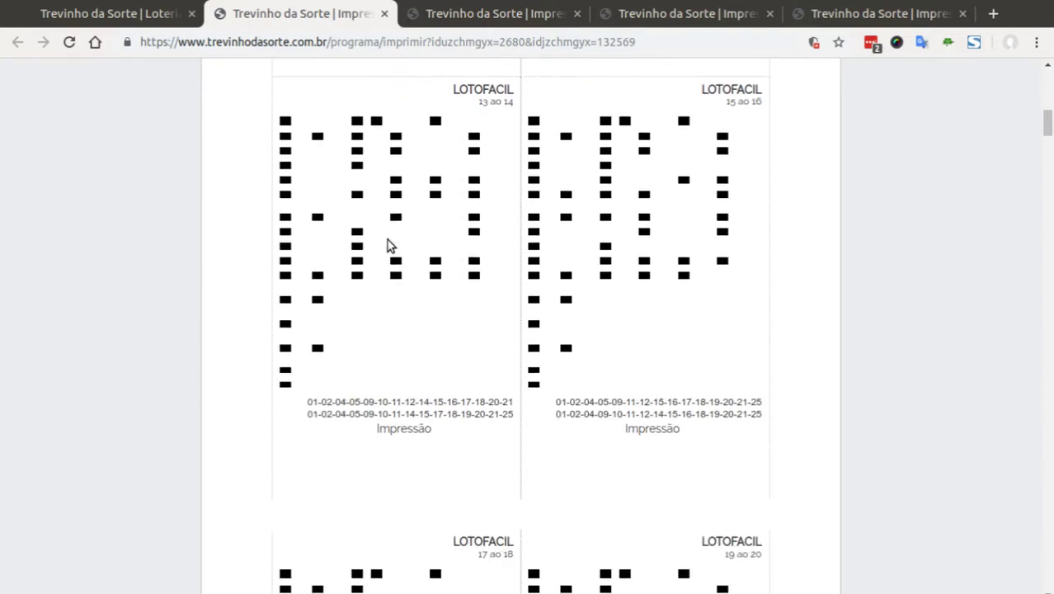
scroll(390, 245, up, 5)
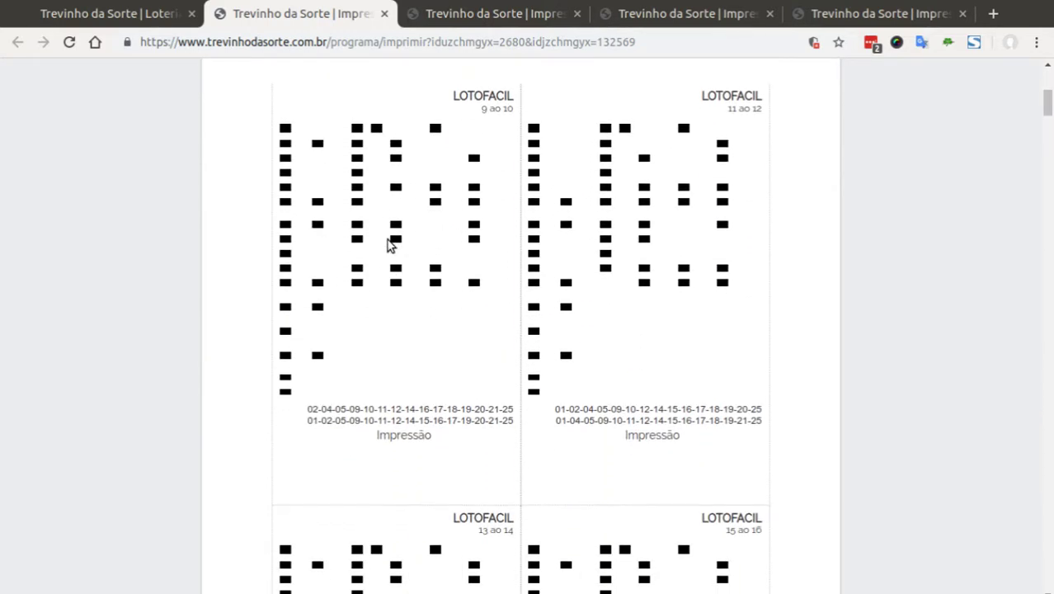
scroll(624, 342, down, 1)
scroll(670, 333, up, 2)
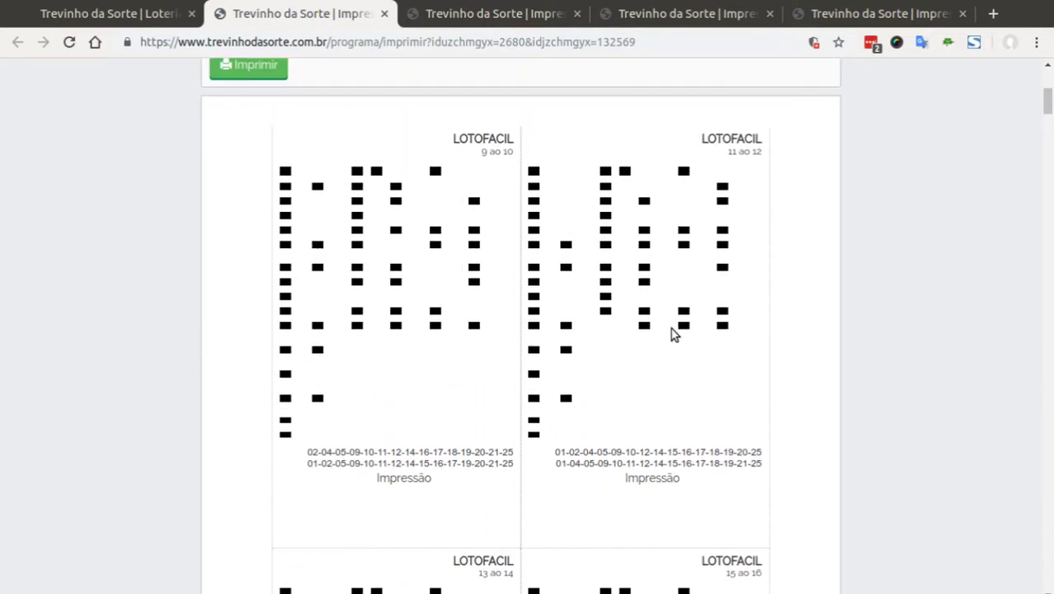
click(974, 41)
click(888, 136)
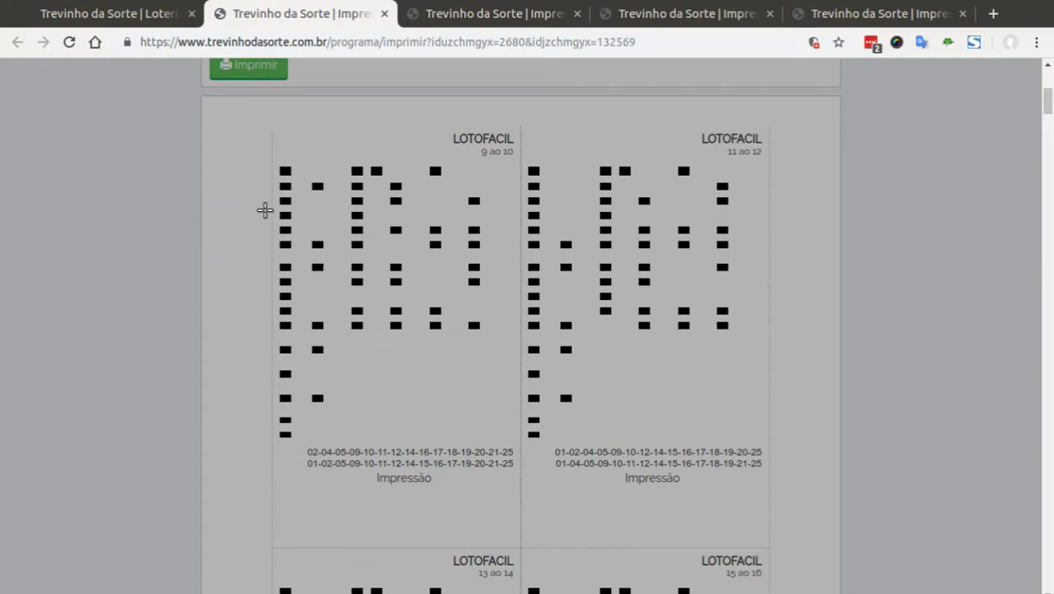
drag(270, 98, 346, 483)
scroll(339, 522, down, 2)
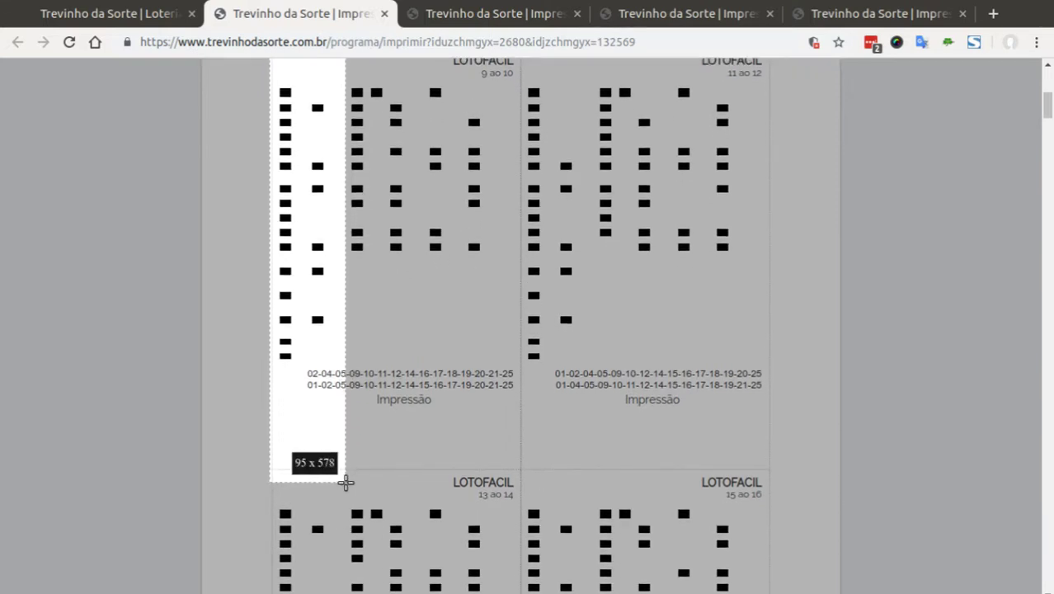
drag(345, 482, 271, 461)
scroll(306, 417, up, 3)
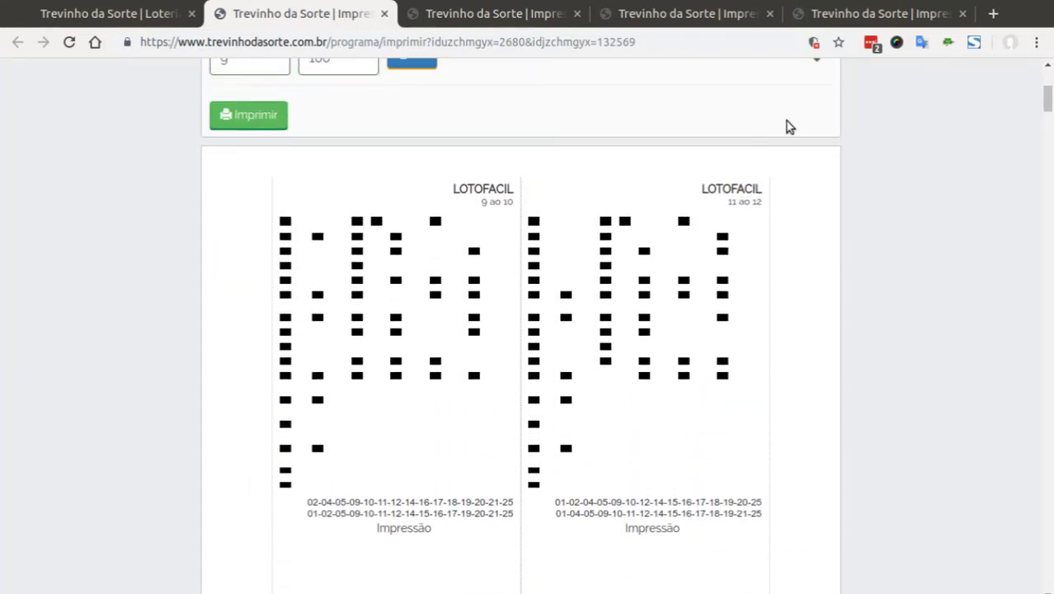
Step: Capture only the ticket for games 9 to 10 with FireShot's Capturar seleção, review the image, and close it without saving
click(974, 41)
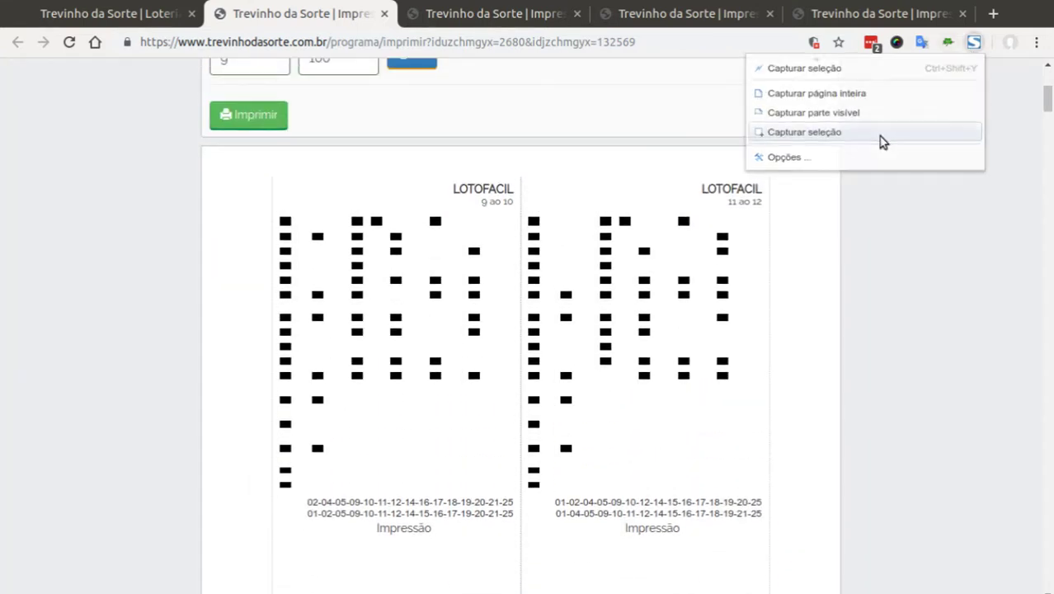
click(883, 140)
scroll(304, 184, down, 1)
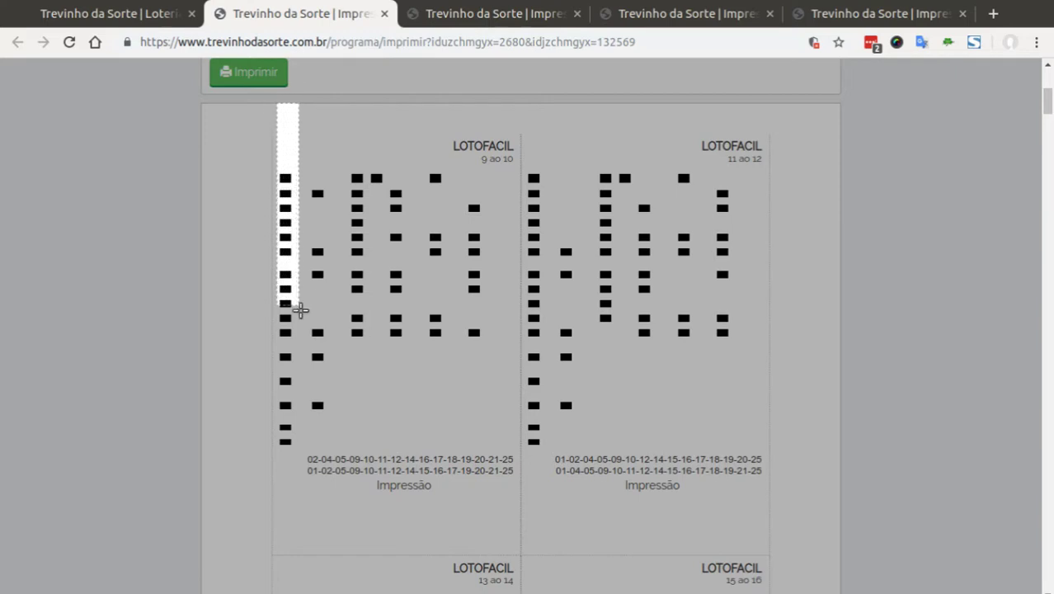
drag(313, 420, 521, 492)
scroll(522, 495, up, 3)
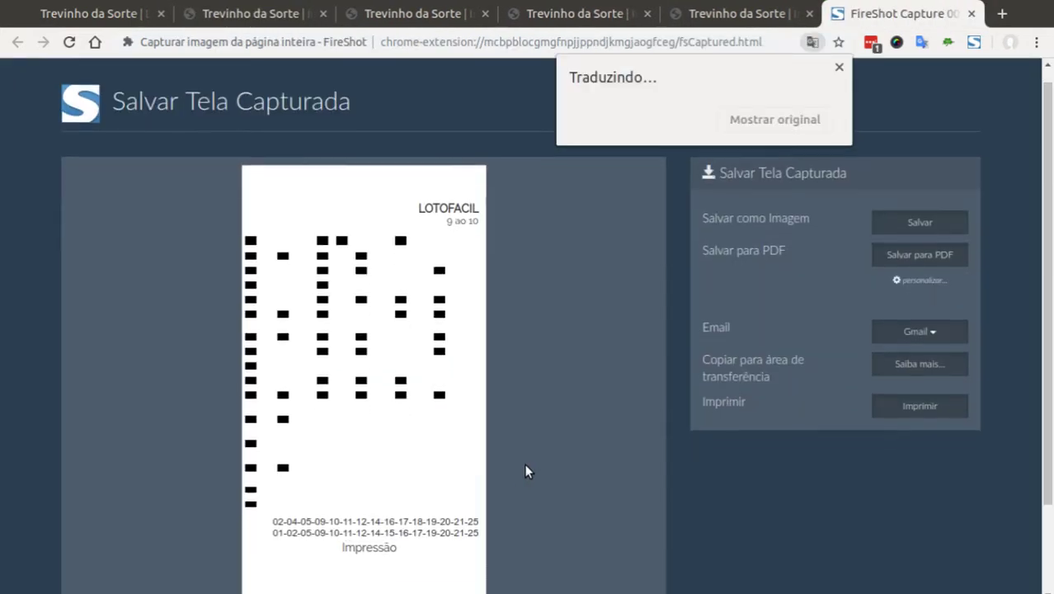
scroll(524, 463, down, 2)
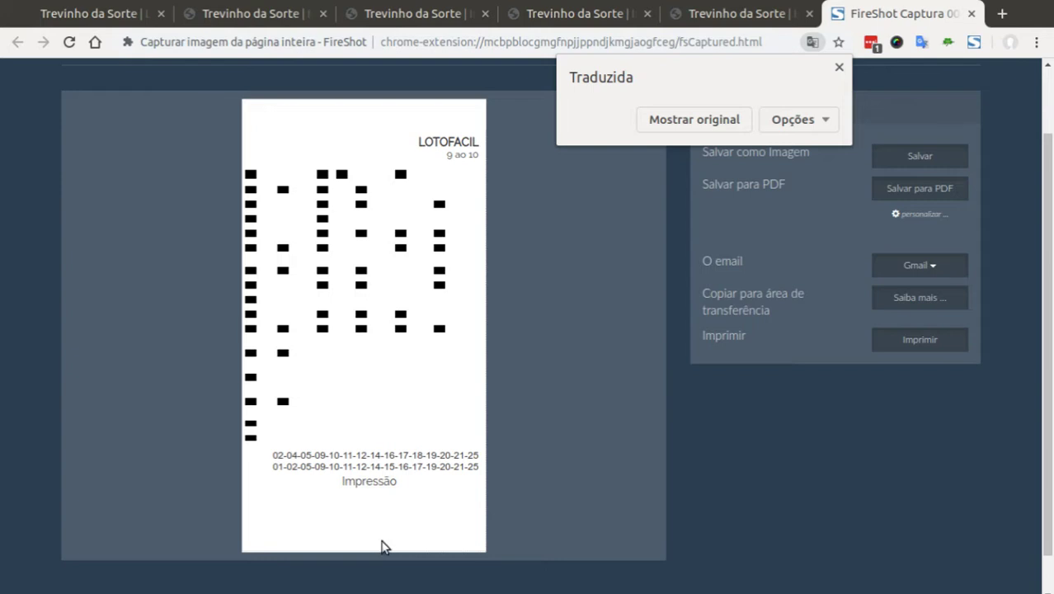
click(971, 14)
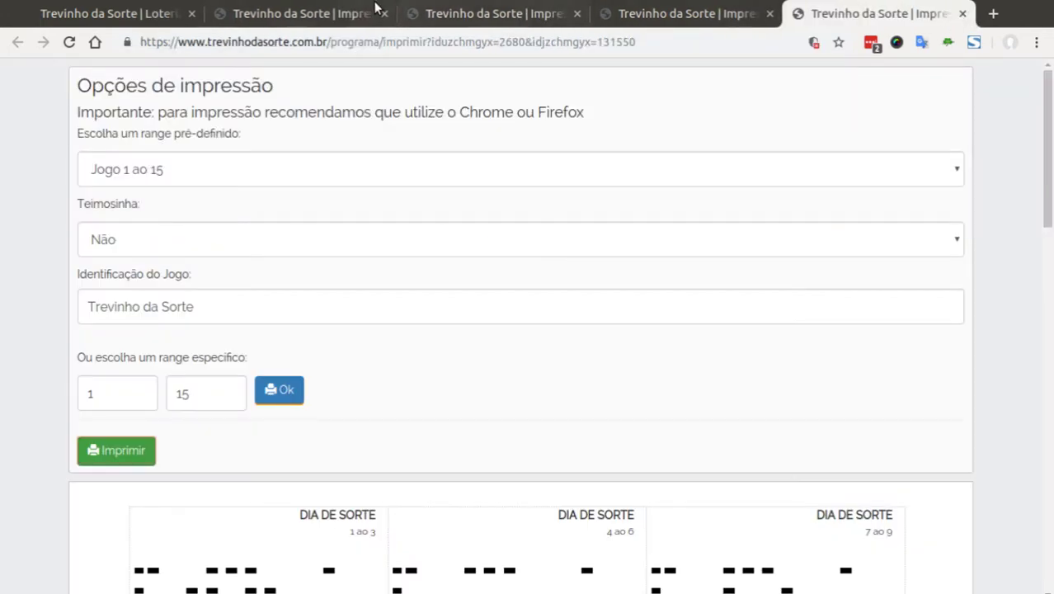
Step: Check the Lotofácil print options page against the dashboard's game history and modality list, ending on the print options page
click(306, 14)
scroll(471, 275, up, 5)
scroll(472, 274, up, 1)
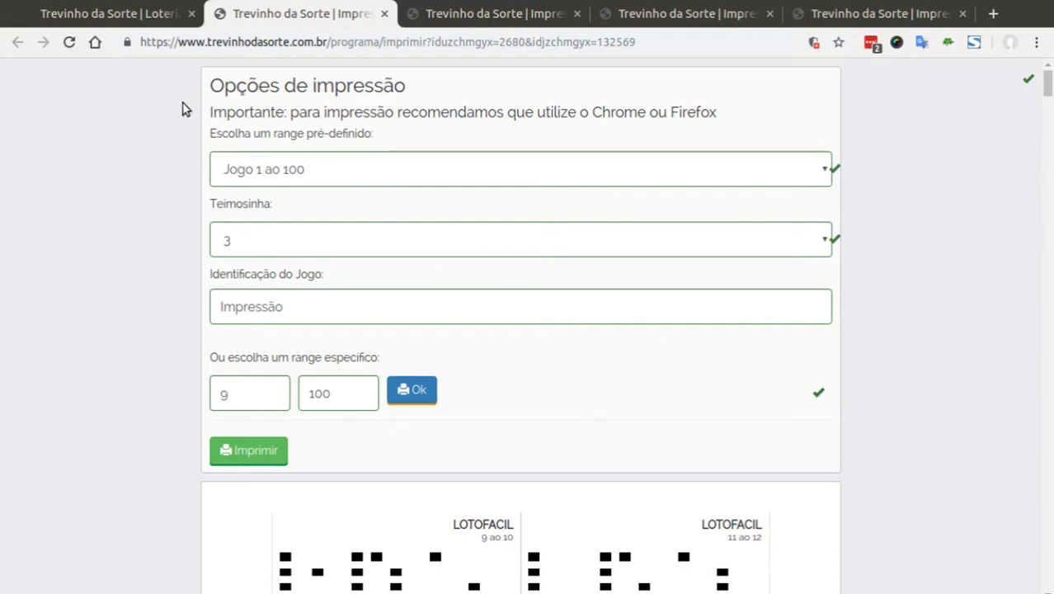
click(153, 20)
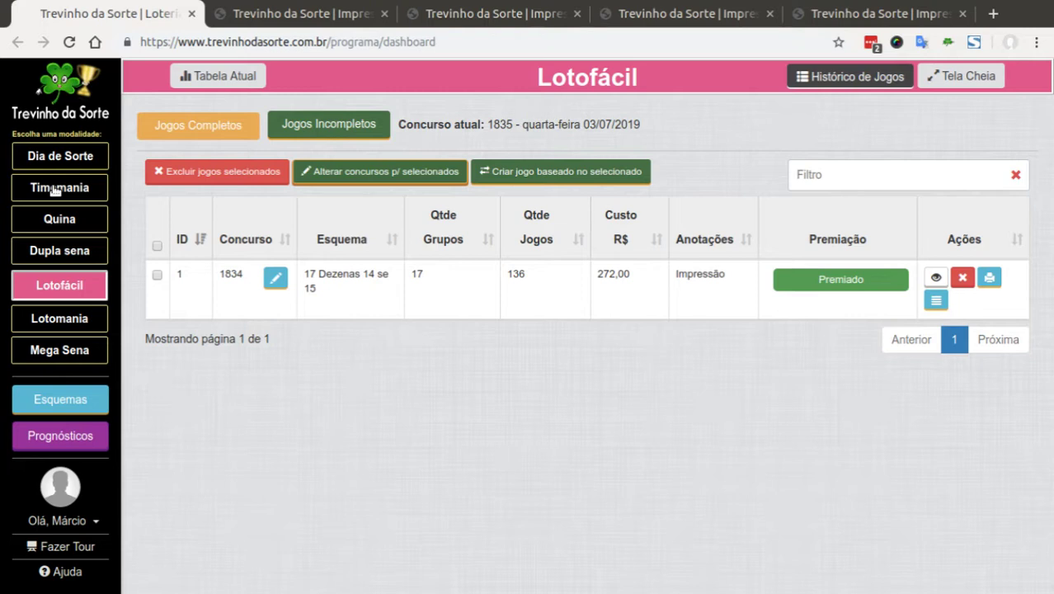
click(321, 14)
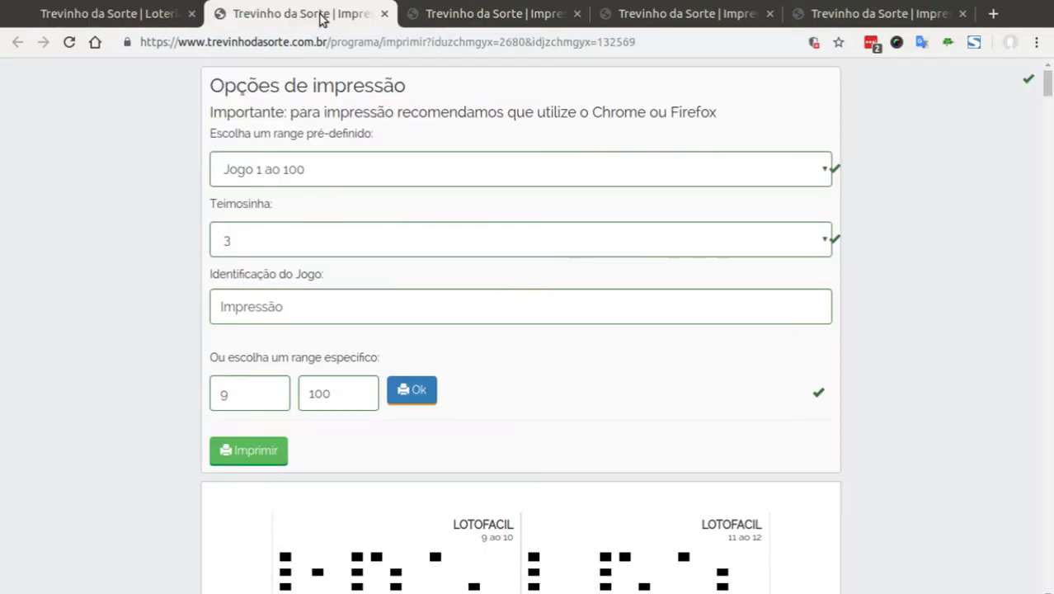
scroll(478, 415, down, 2)
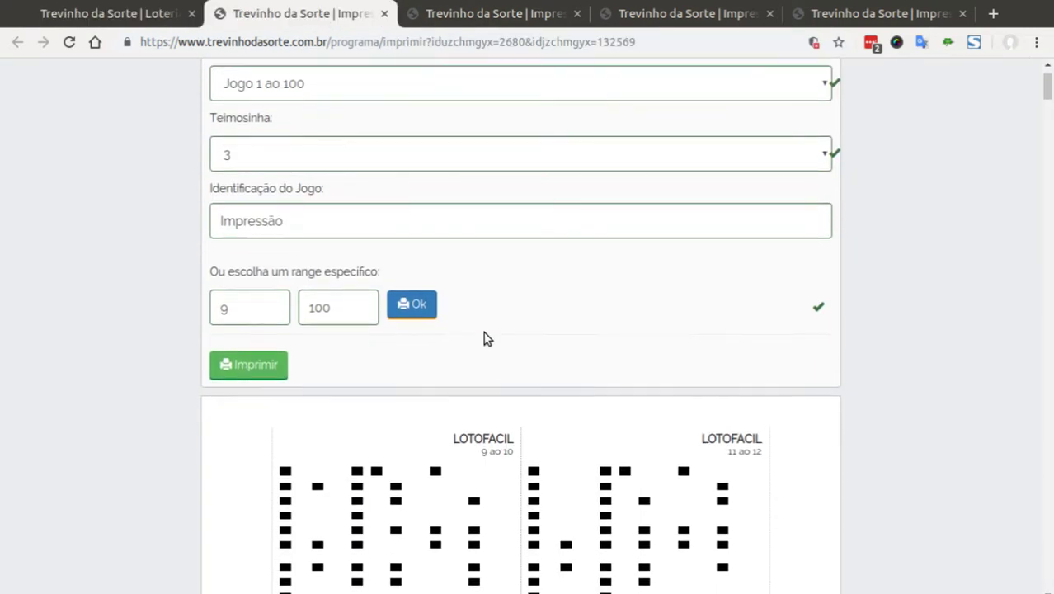
click(129, 15)
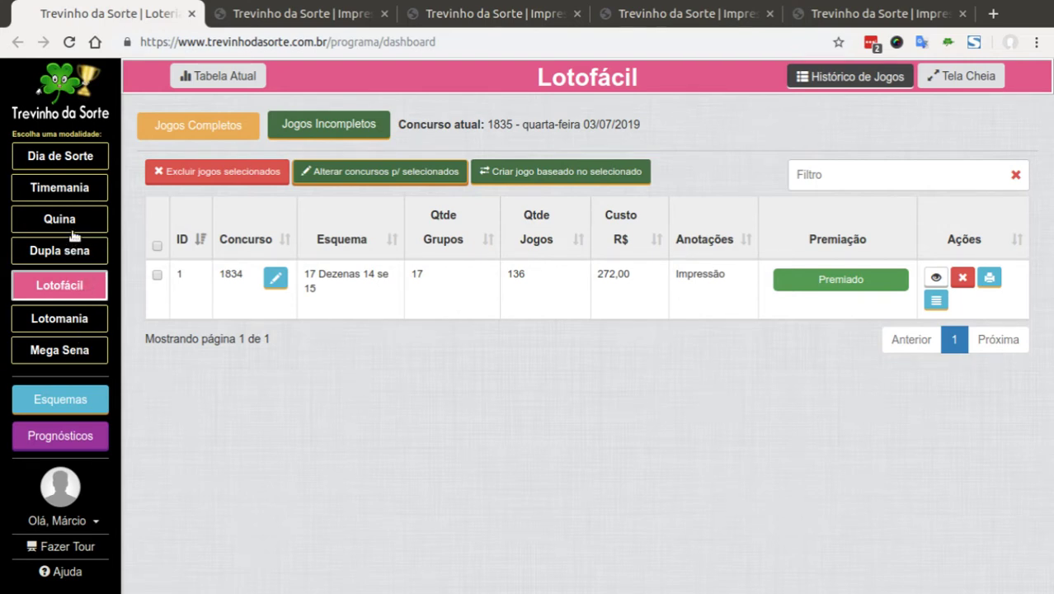
click(299, 18)
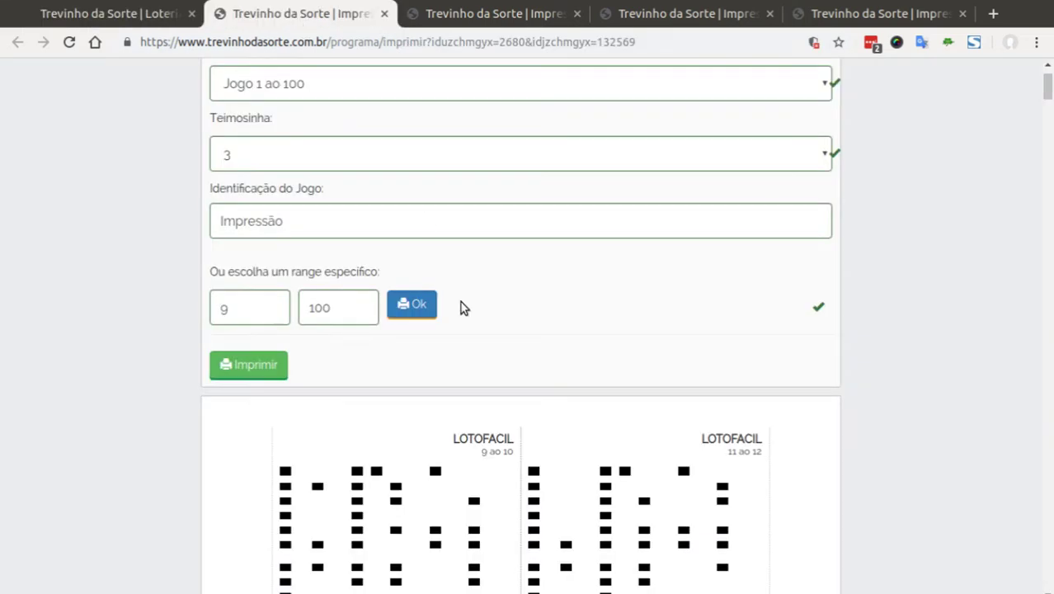
Step: Review the Lotofácil tickets for games 9 to 16 once more and return to the print options above them
scroll(462, 304, up, 2)
scroll(465, 306, down, 3)
scroll(464, 304, up, 2)
scroll(462, 308, down, 5)
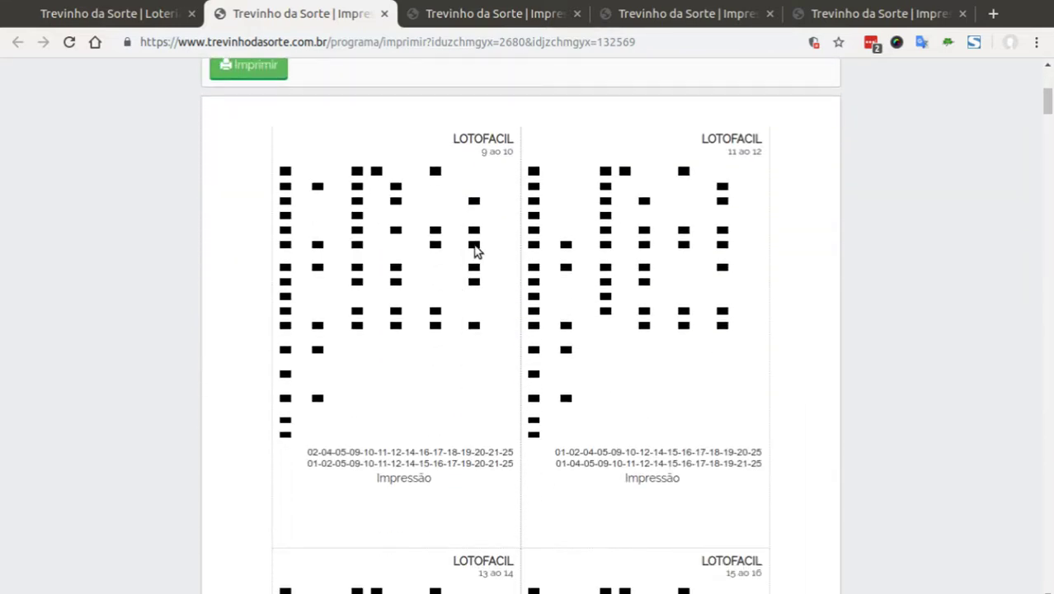
scroll(355, 388, down, 4)
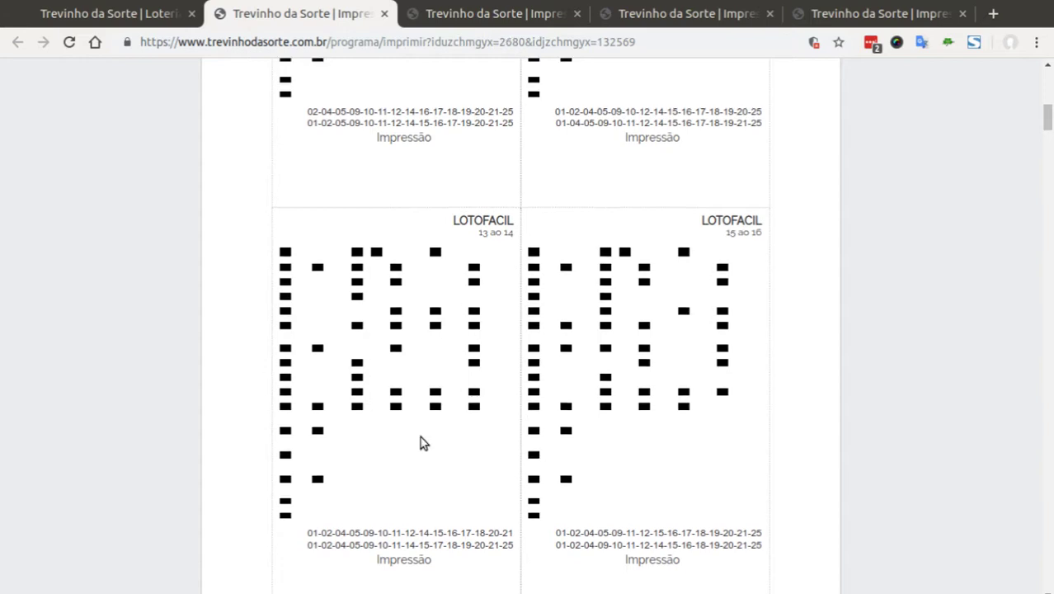
scroll(421, 439, up, 8)
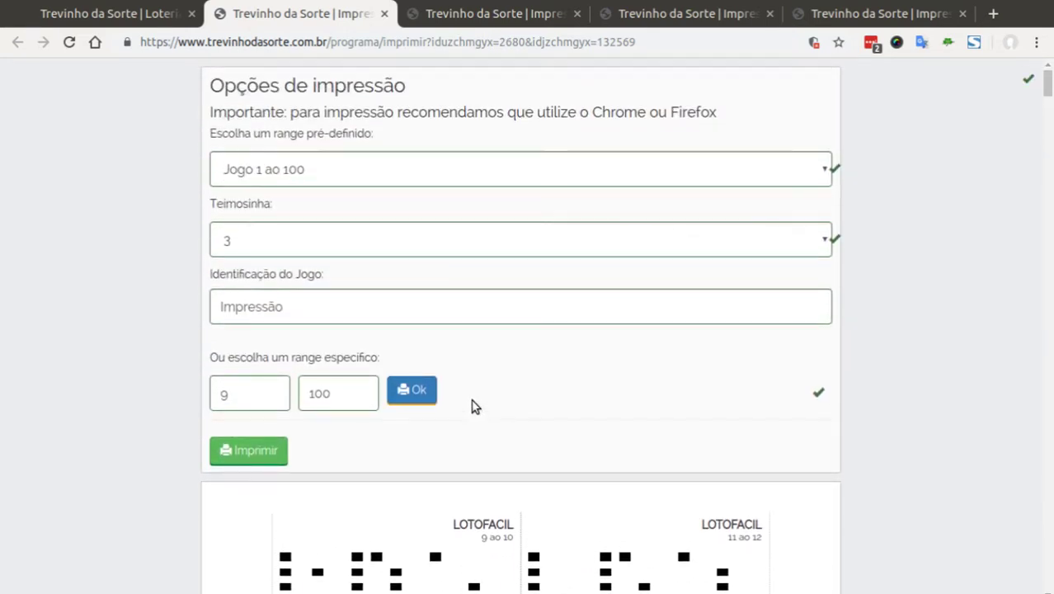
Step: Switch to the Dia de Sorte print page and examine the tickets for games 1 to 9
click(866, 13)
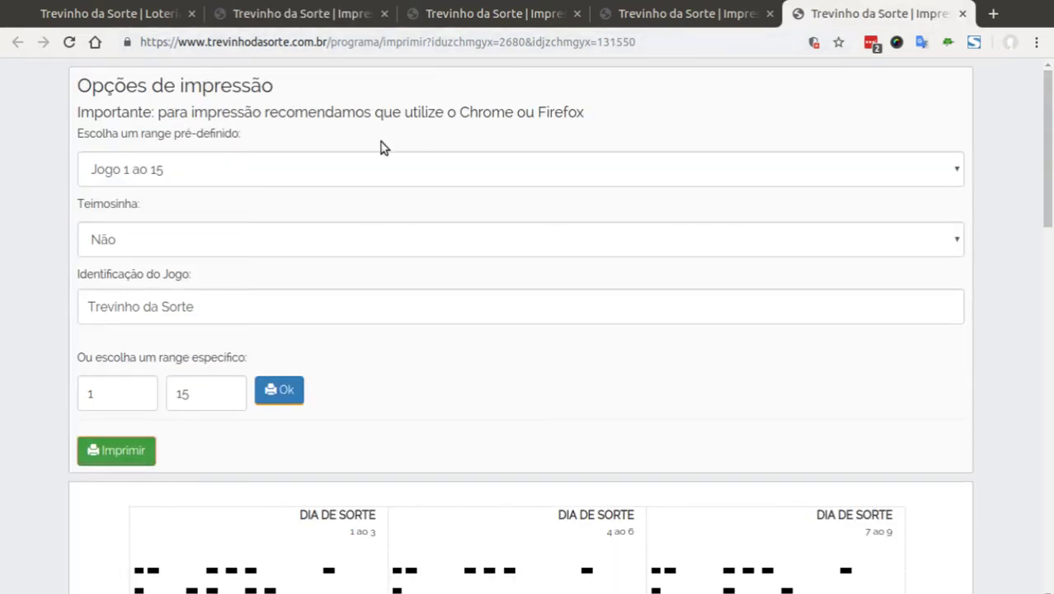
scroll(238, 204, down, 4)
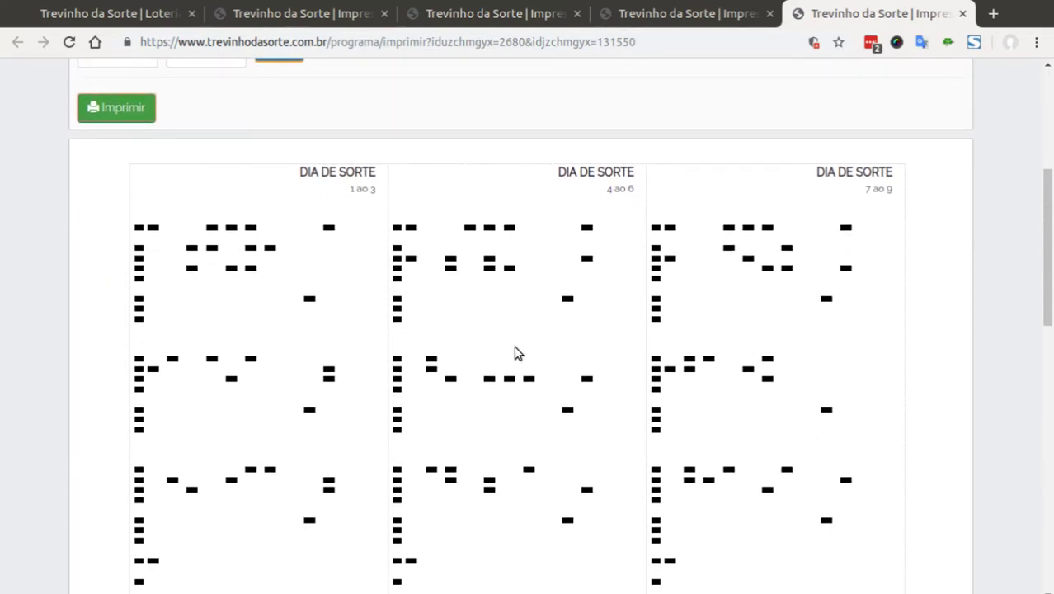
scroll(233, 193, down, 1)
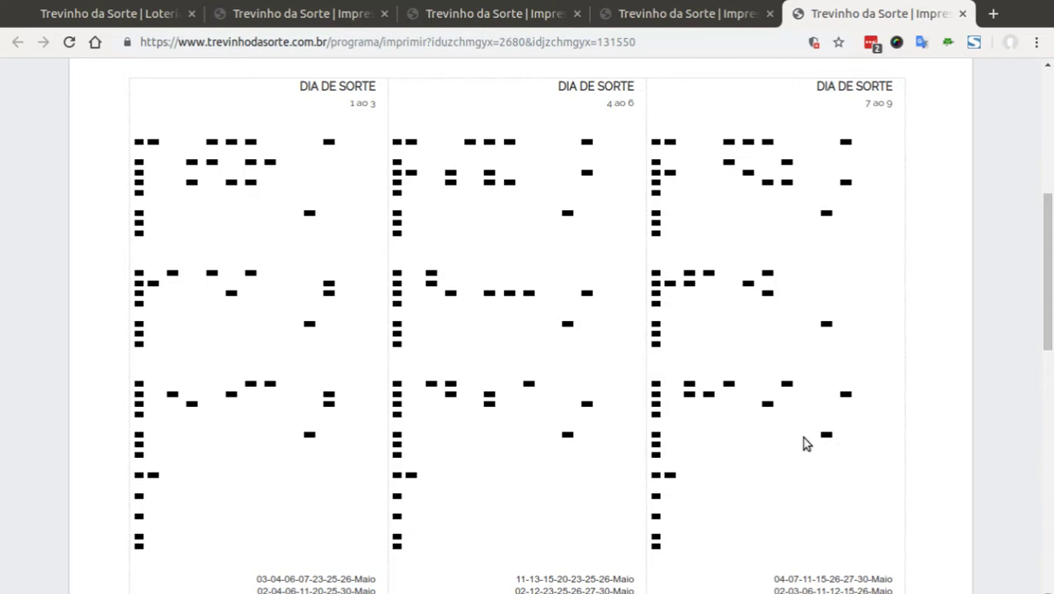
Step: Compare the Dia de Sorte tickets with the Lotofácil print page, ending at the Dia de Sorte print options
scroll(631, 438, down, 1)
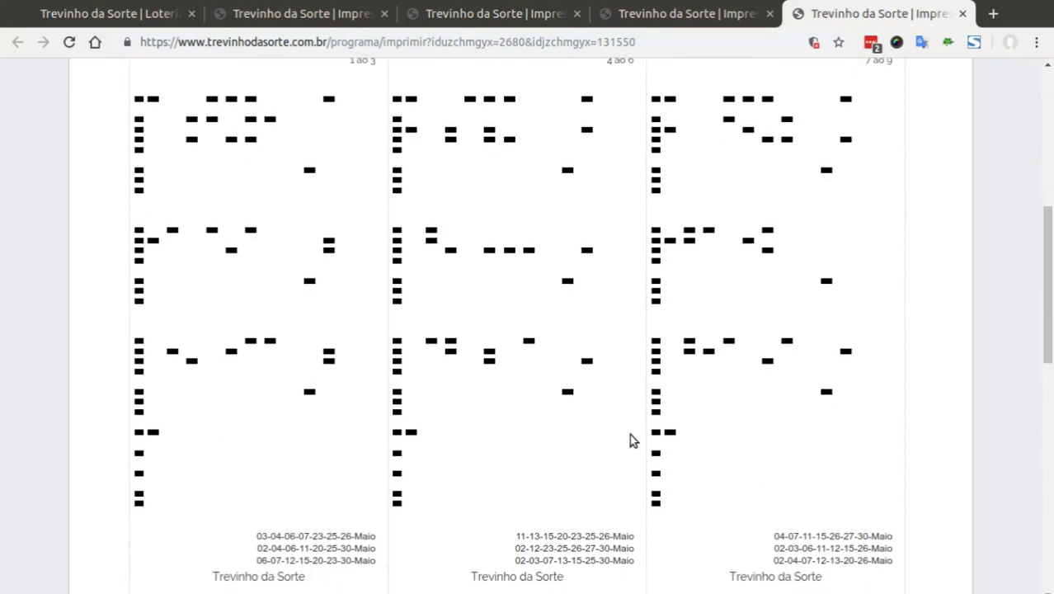
scroll(631, 438, up, 2)
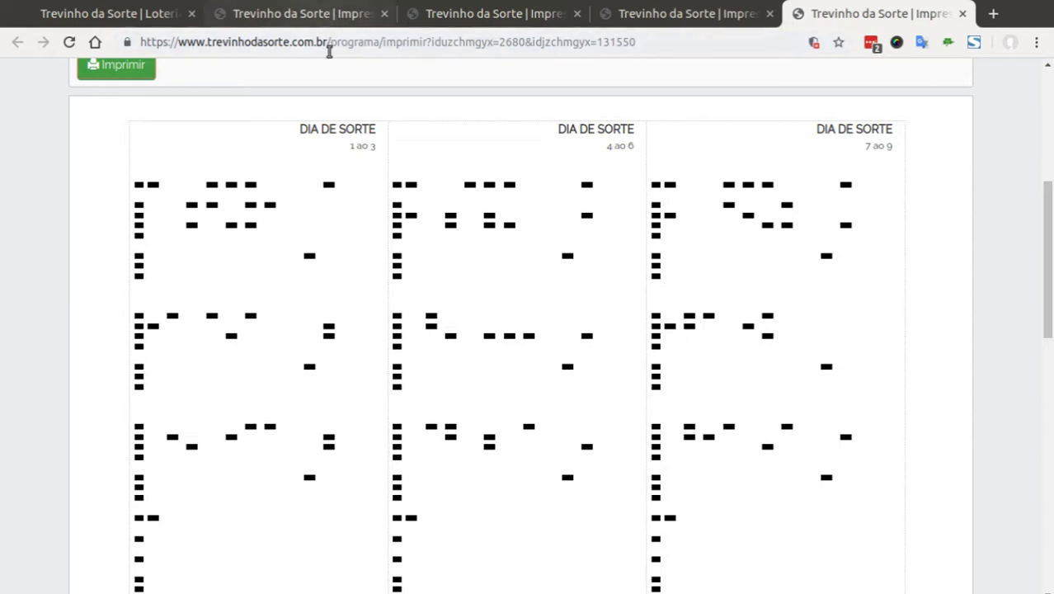
click(308, 13)
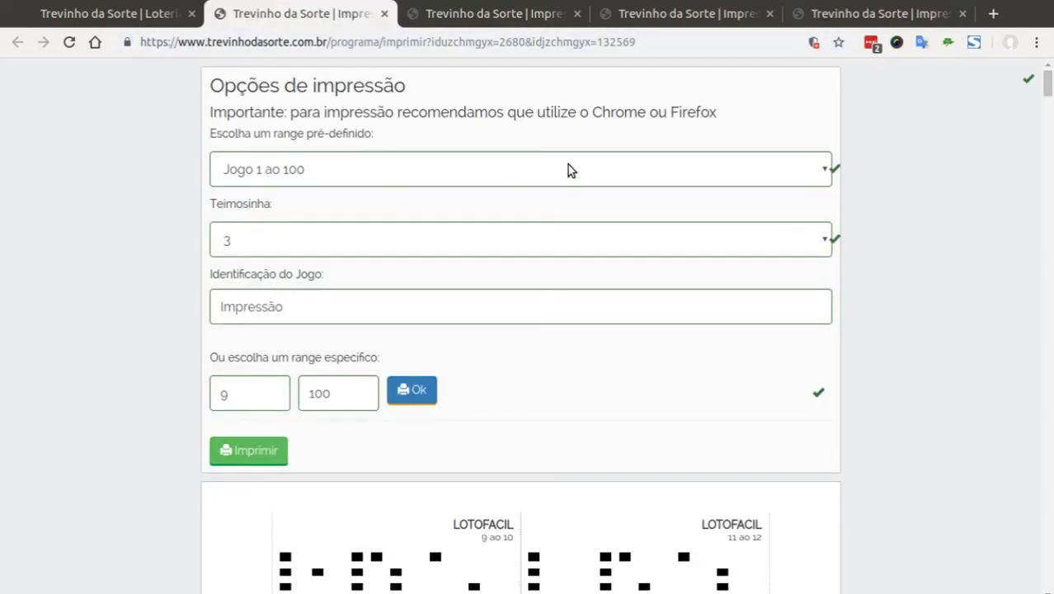
click(840, 17)
scroll(247, 425, up, 2)
scroll(247, 425, up, 3)
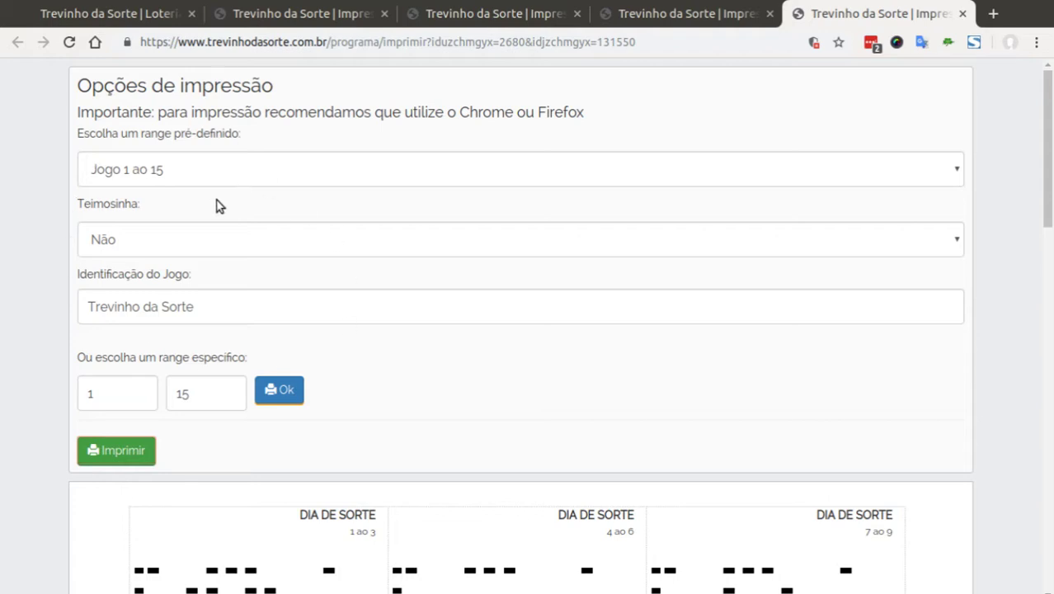
Step: Examine the Dia de Sorte print options together with the tickets for games 1 to 9 below them
scroll(219, 206, down, 1)
scroll(219, 206, up, 1)
scroll(356, 410, down, 6)
scroll(358, 412, up, 2)
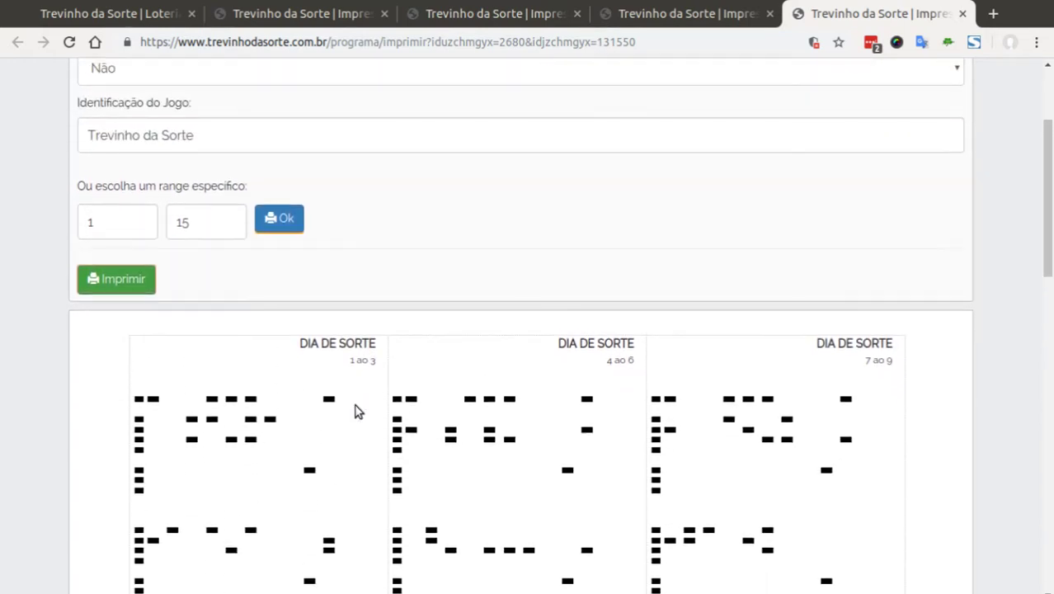
scroll(358, 412, down, 2)
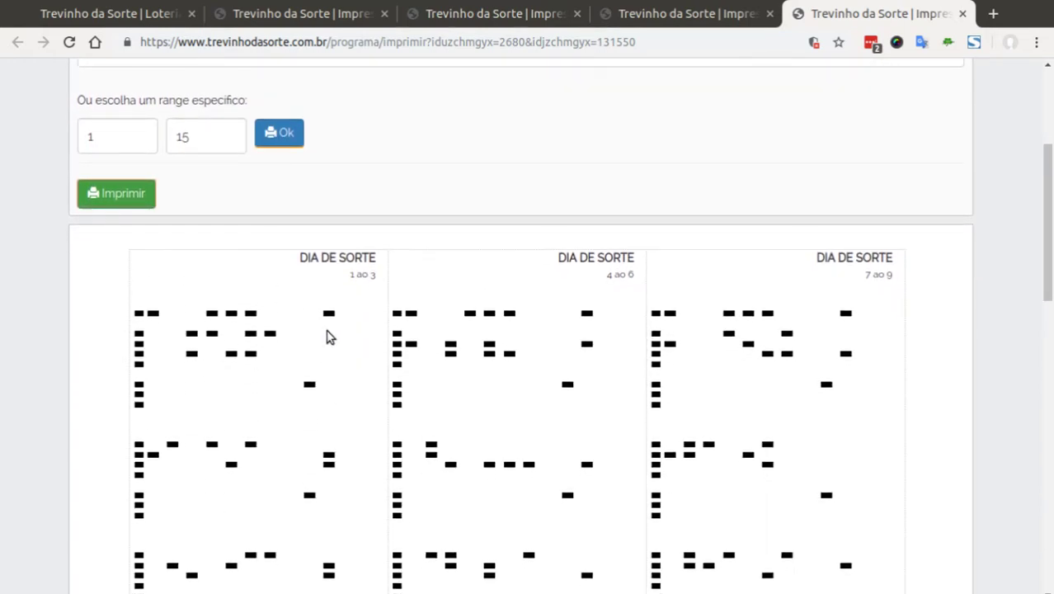
scroll(463, 368, down, 2)
scroll(462, 367, up, 3)
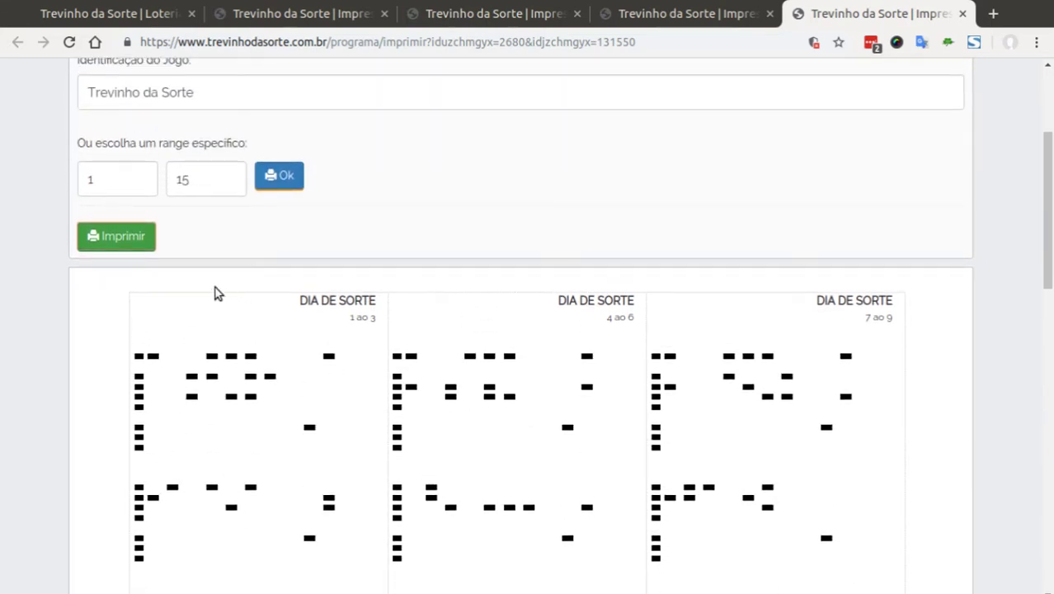
Step: Review the print preview of the Dia de Sorte tickets and open the system print dialog from it, three times over
click(126, 241)
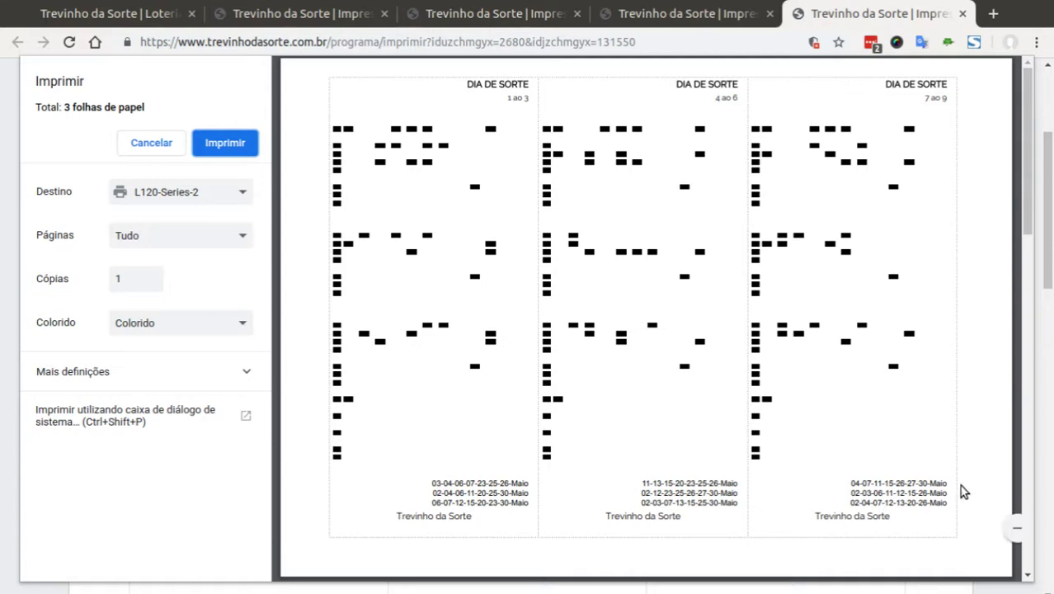
click(141, 413)
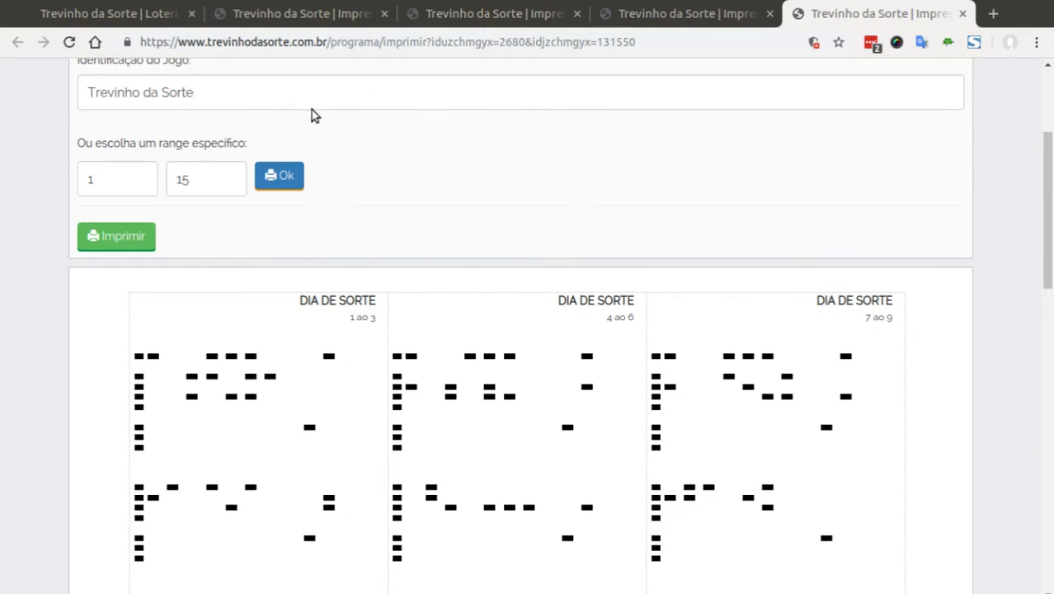
click(152, 237)
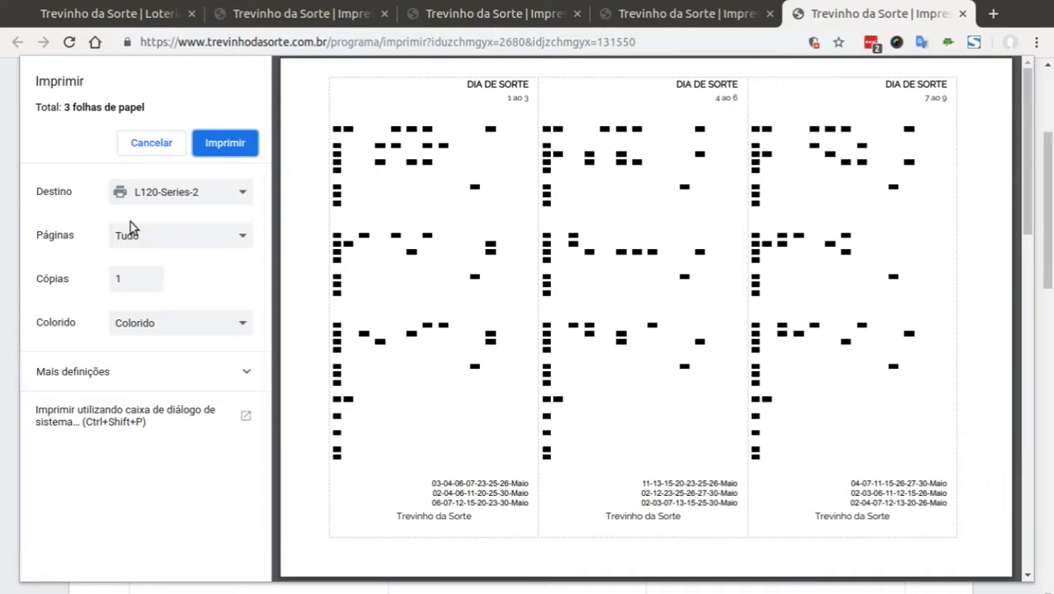
click(131, 421)
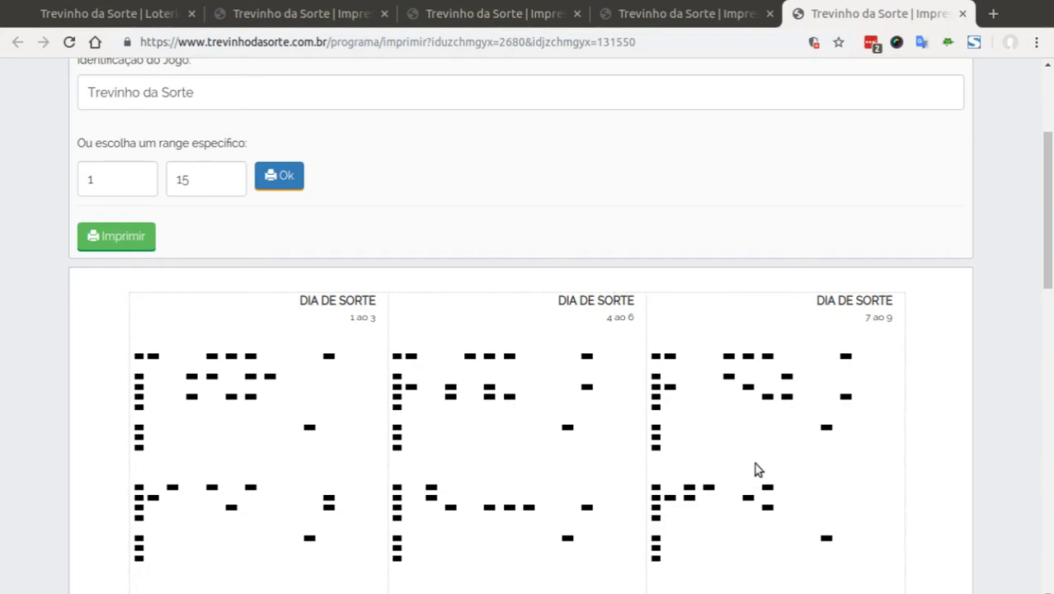
scroll(437, 423, up, 5)
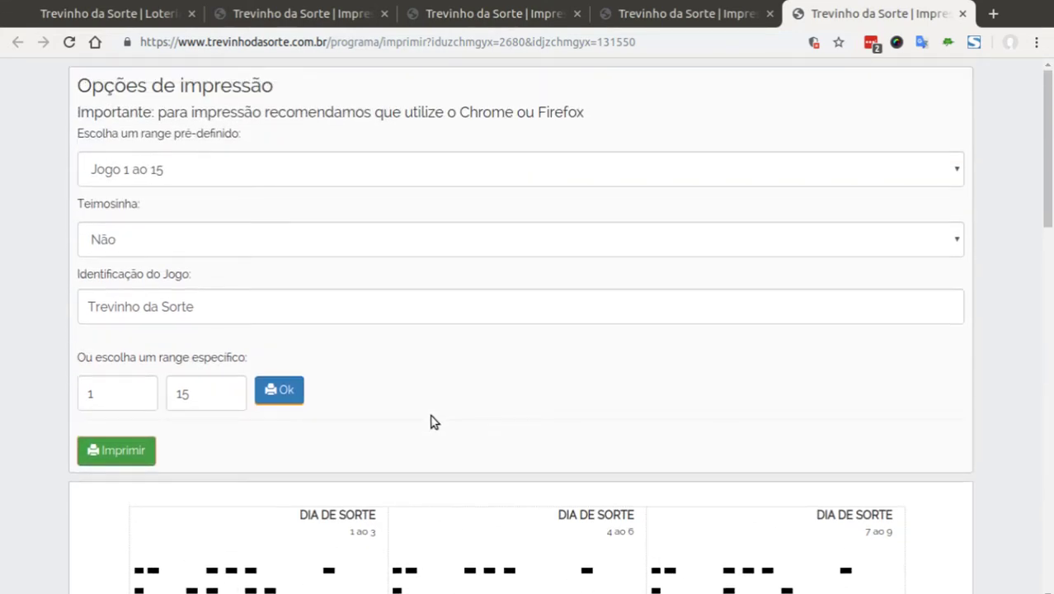
click(148, 450)
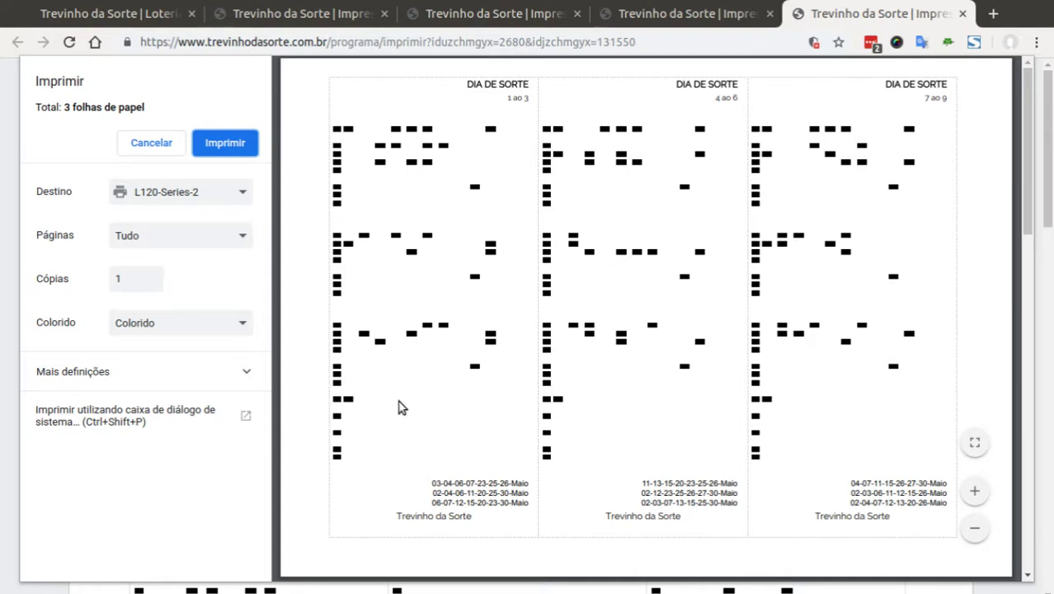
click(132, 421)
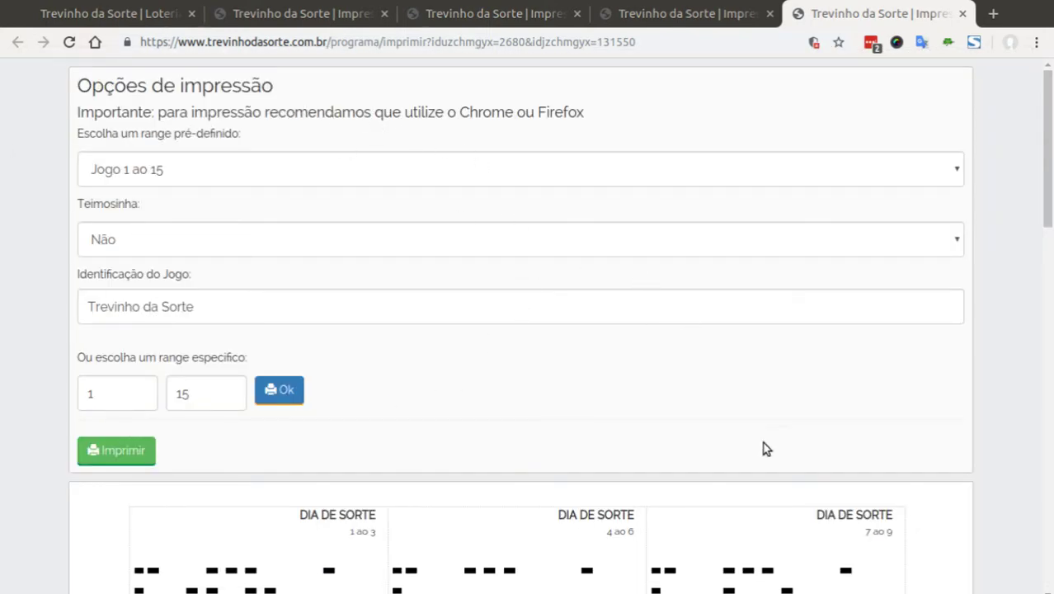
Step: Examine the Dia de Sorte tickets from games 1 to 9 down to the start of games 10 to 15
scroll(435, 413, down, 5)
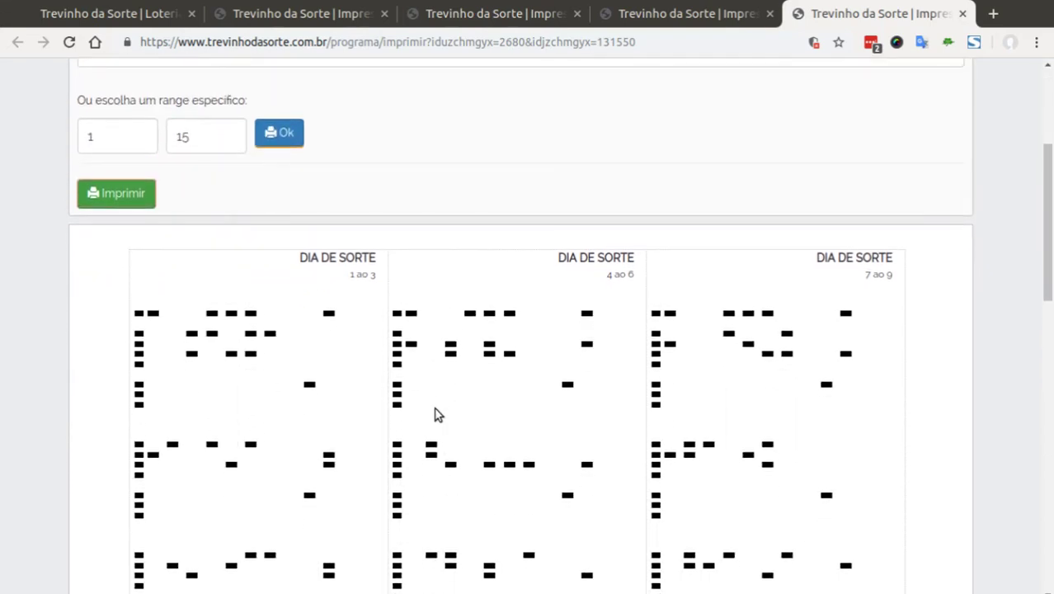
scroll(236, 218, up, 1)
scroll(236, 221, up, 5)
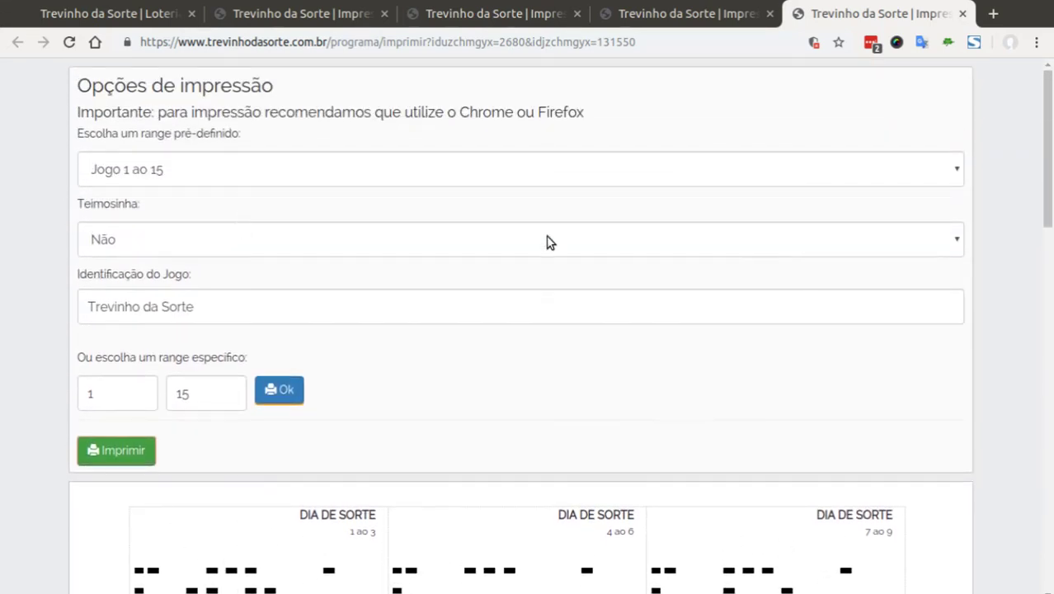
scroll(429, 208, down, 5)
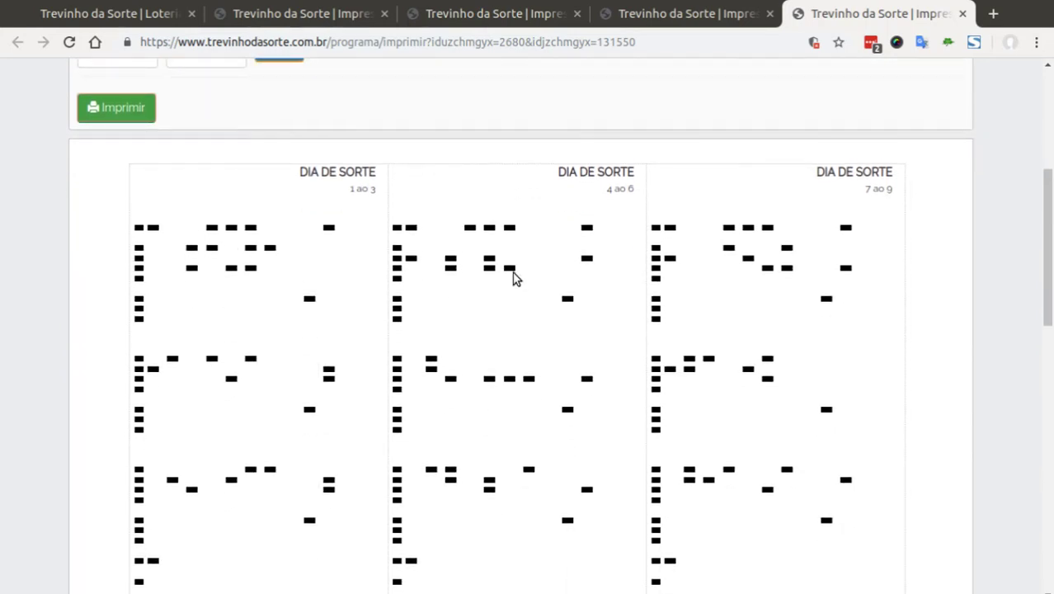
scroll(513, 279, up, 1)
scroll(513, 278, down, 1)
scroll(475, 228, down, 5)
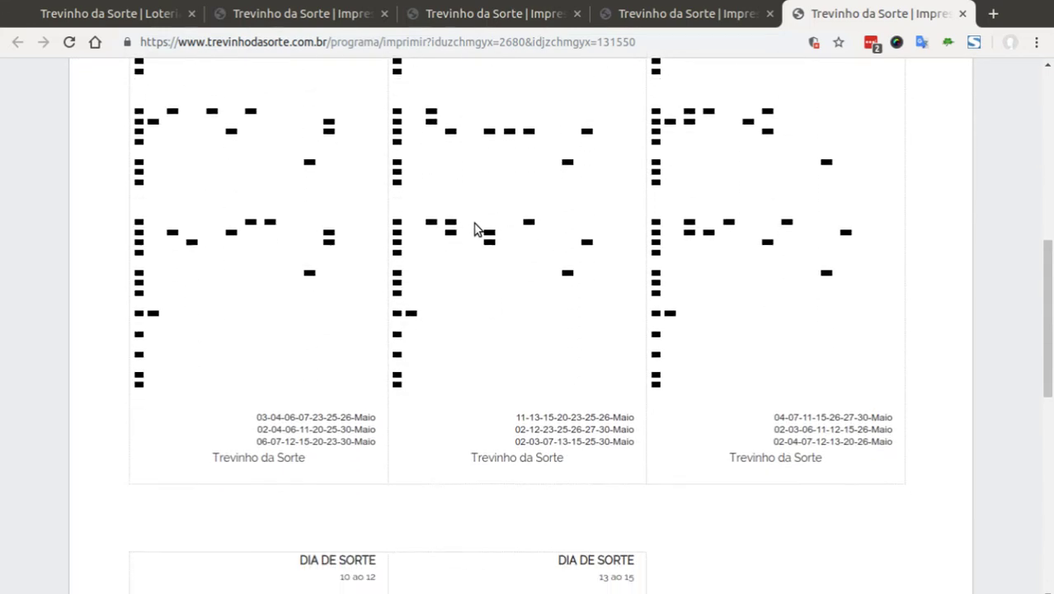
scroll(477, 229, up, 7)
scroll(479, 177, down, 7)
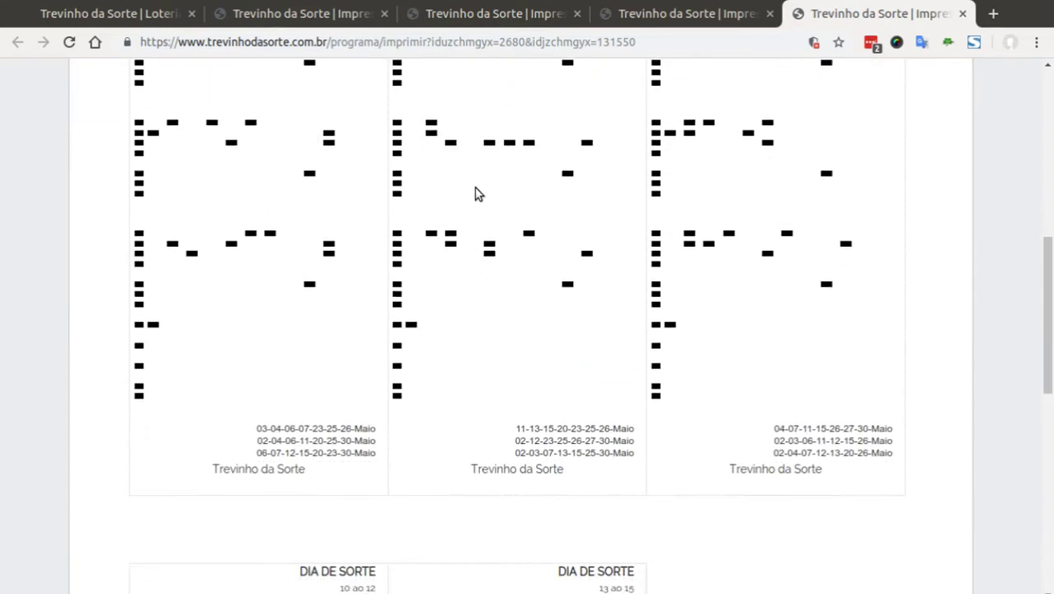
scroll(475, 194, down, 2)
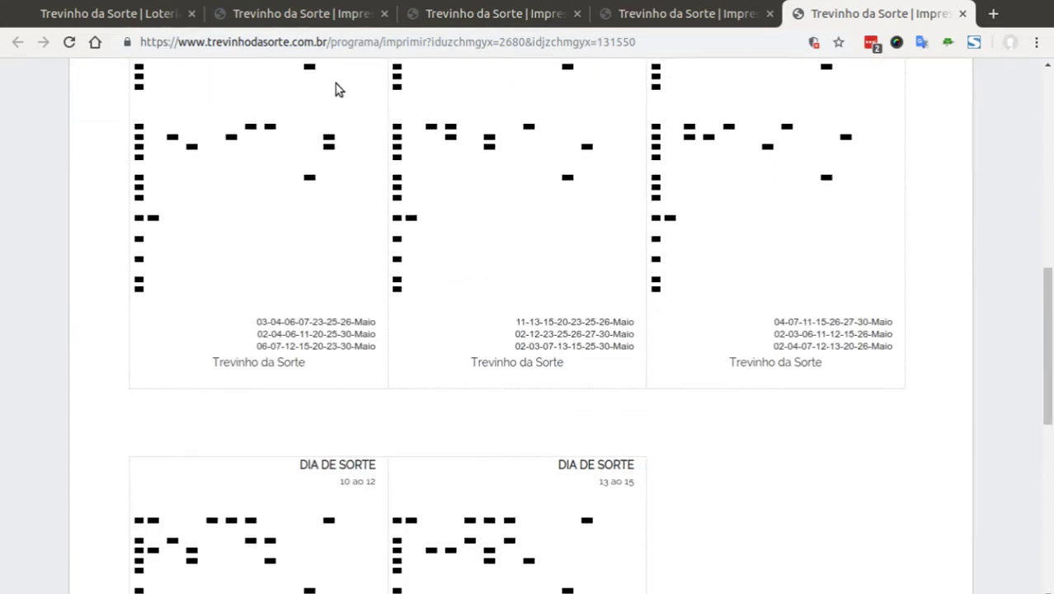
Step: Switch to the Lotofácil print page and review the tickets for games 9 to 20, returning to the print options
click(320, 18)
scroll(429, 397, down, 7)
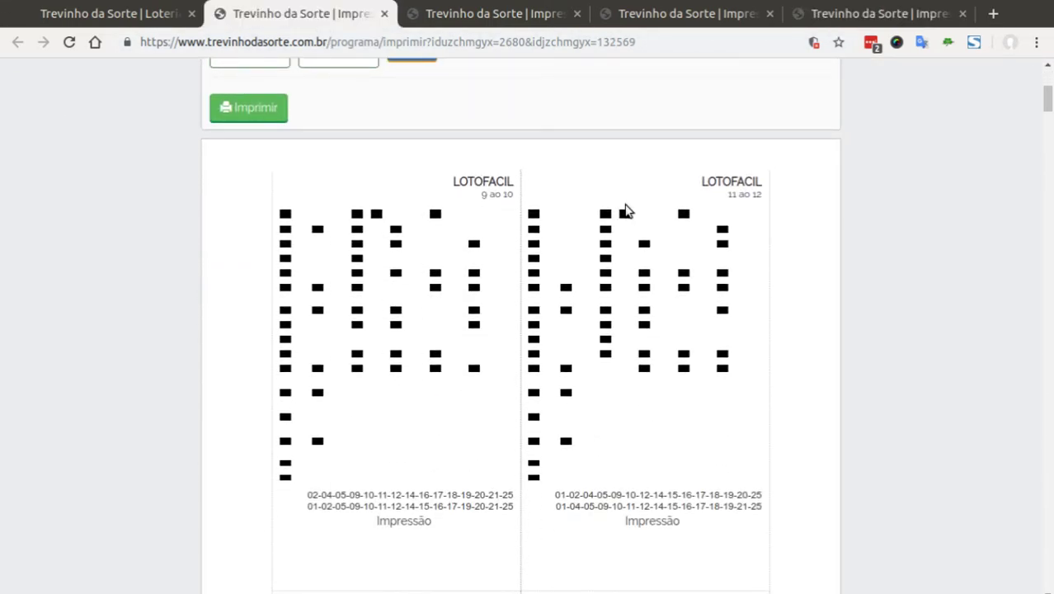
scroll(626, 211, down, 10)
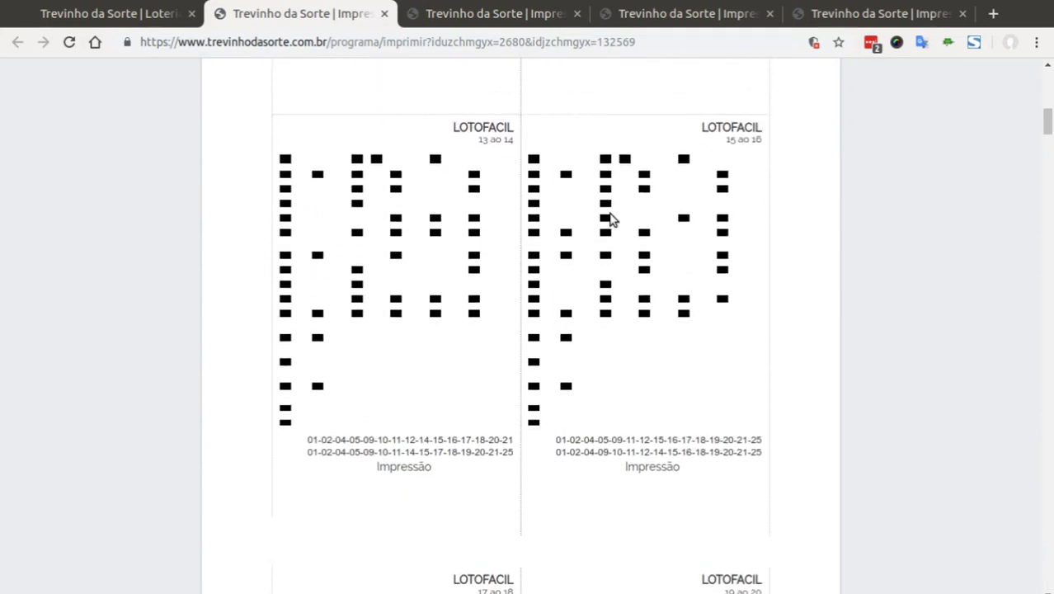
scroll(610, 218, up, 9)
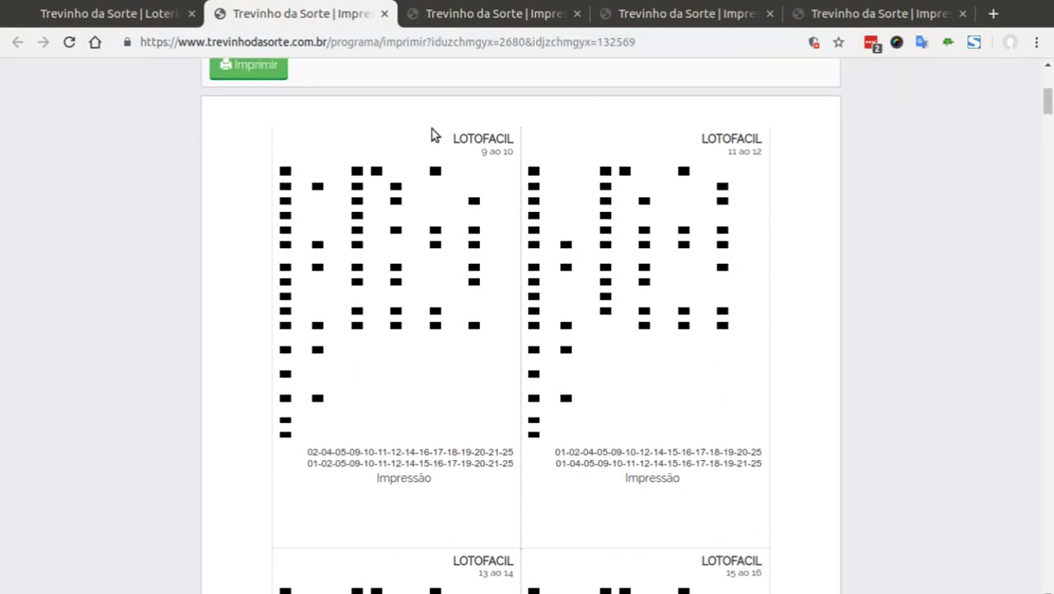
scroll(431, 372, down, 12)
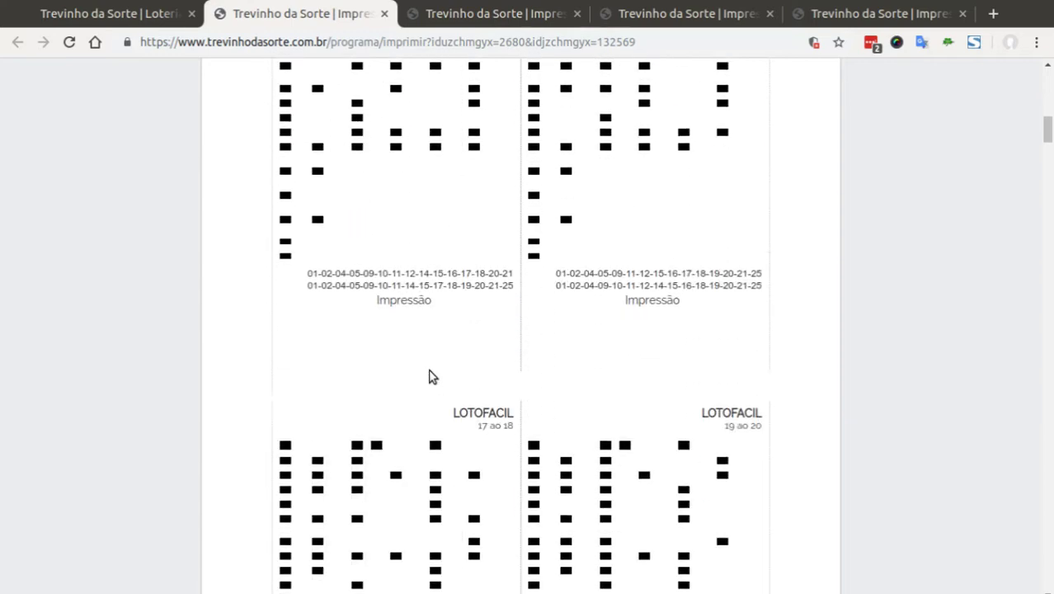
scroll(684, 402, up, 10)
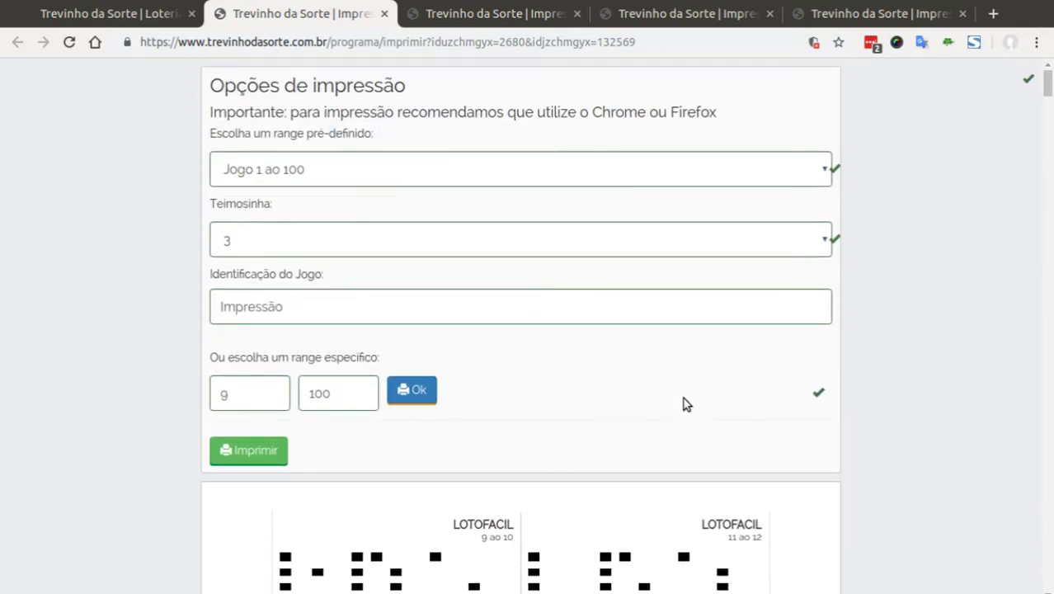
Step: Return to the Dia de Sorte print page and check the layout of its three-game tickets again
click(874, 13)
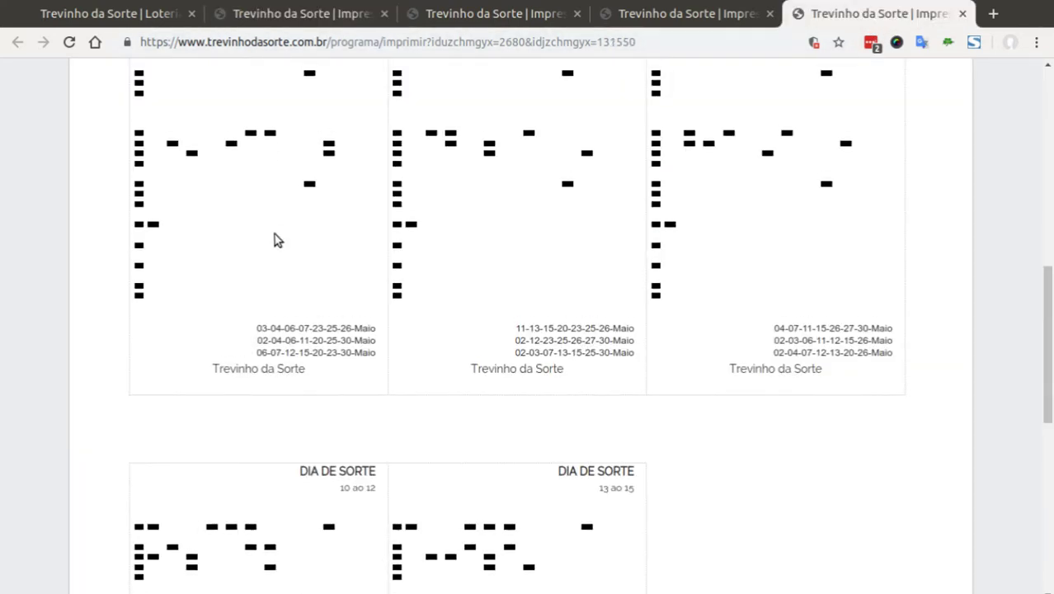
scroll(300, 241, down, 2)
scroll(305, 235, up, 2)
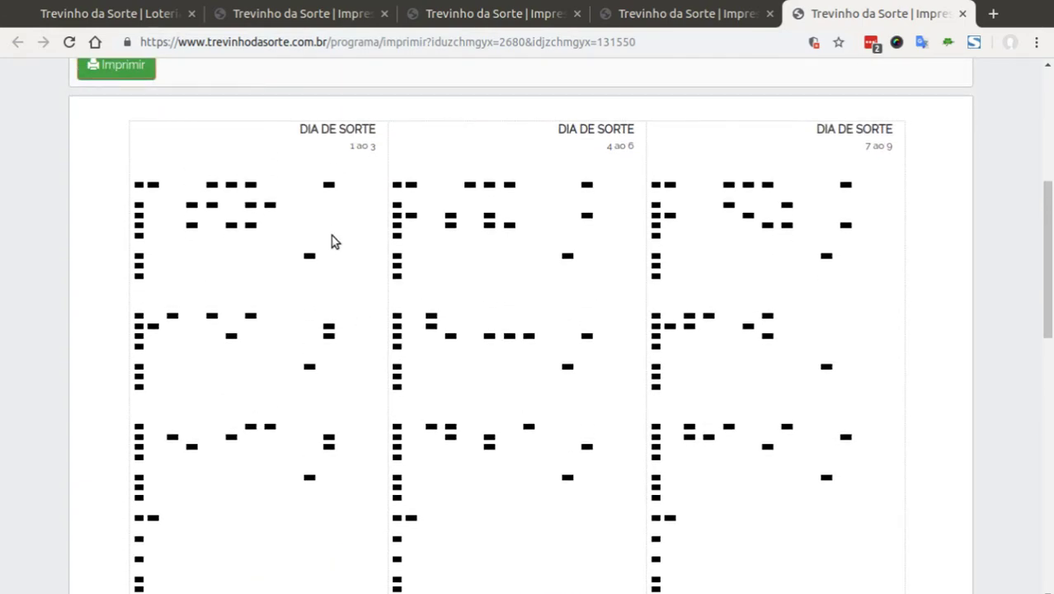
scroll(335, 157, down, 3)
scroll(335, 155, up, 2)
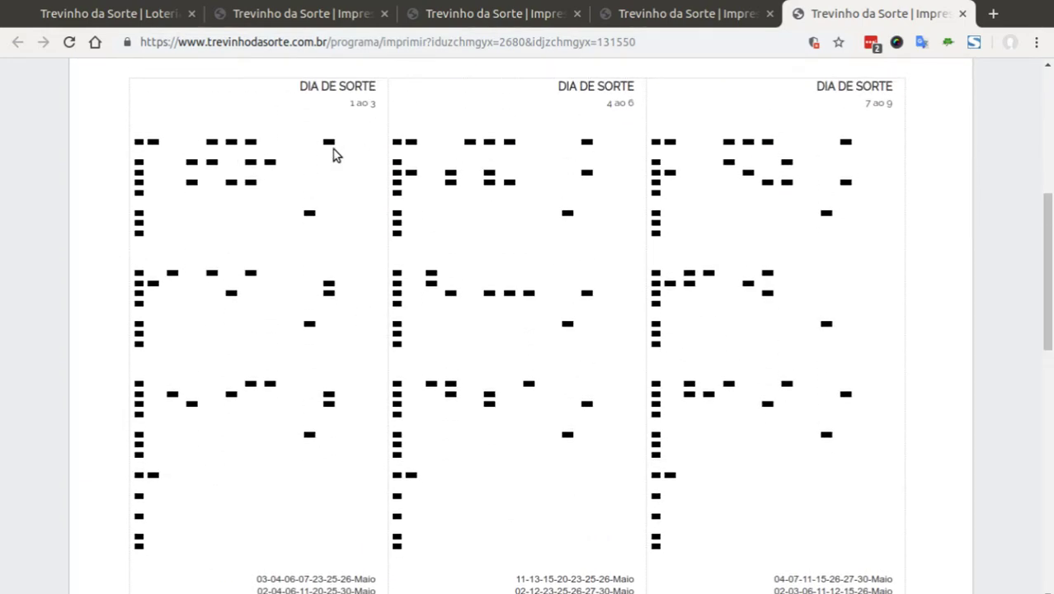
scroll(280, 507, up, 2)
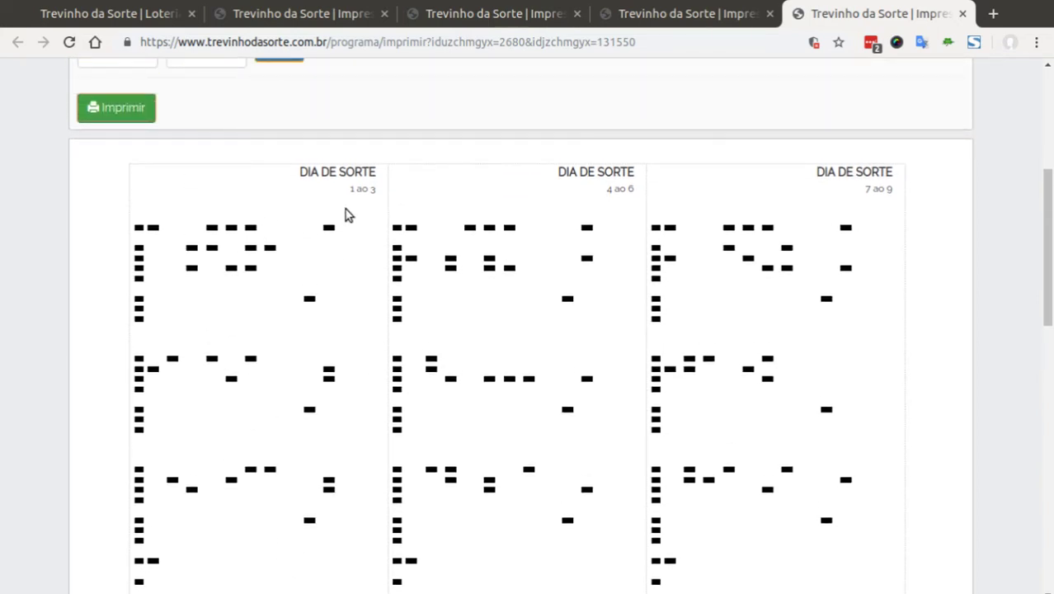
scroll(274, 243, down, 5)
scroll(365, 360, up, 9)
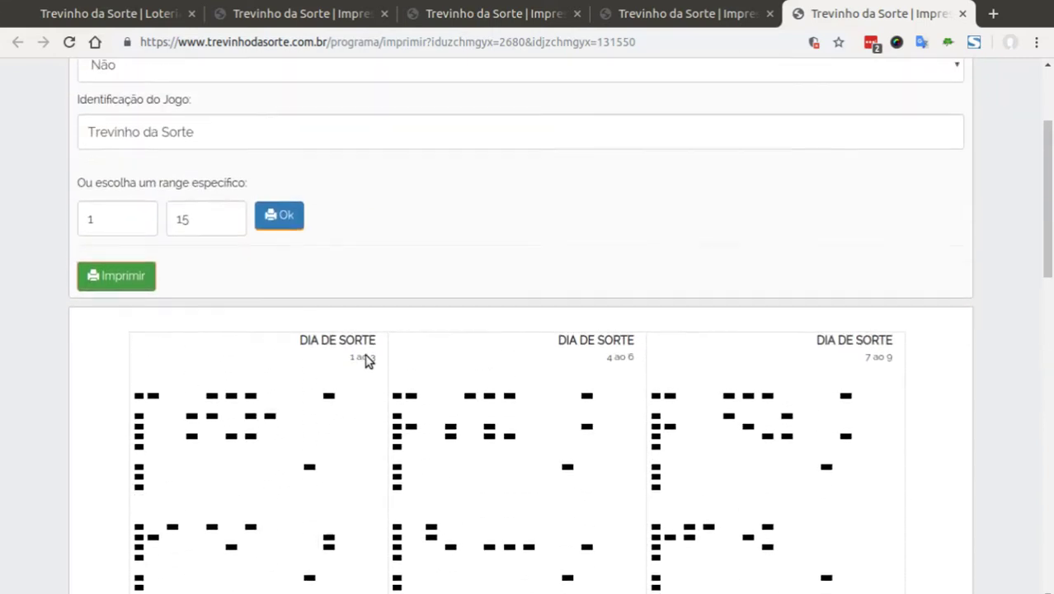
Step: Capture the Dia de Sorte ticket for games 1 to 3 as a selected-area screenshot with FireShot
click(975, 46)
click(807, 133)
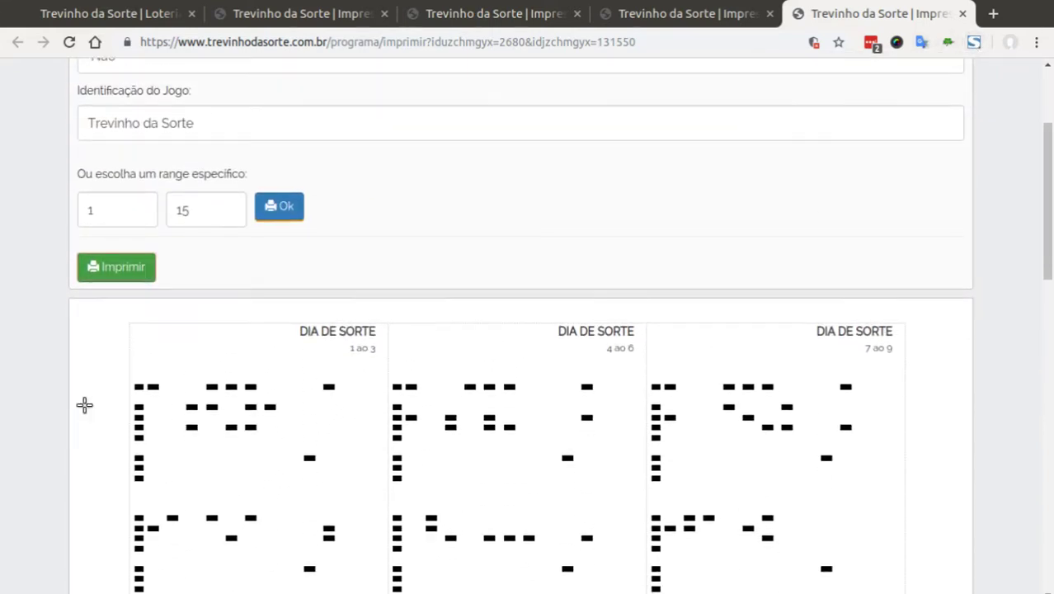
scroll(85, 404, down, 5)
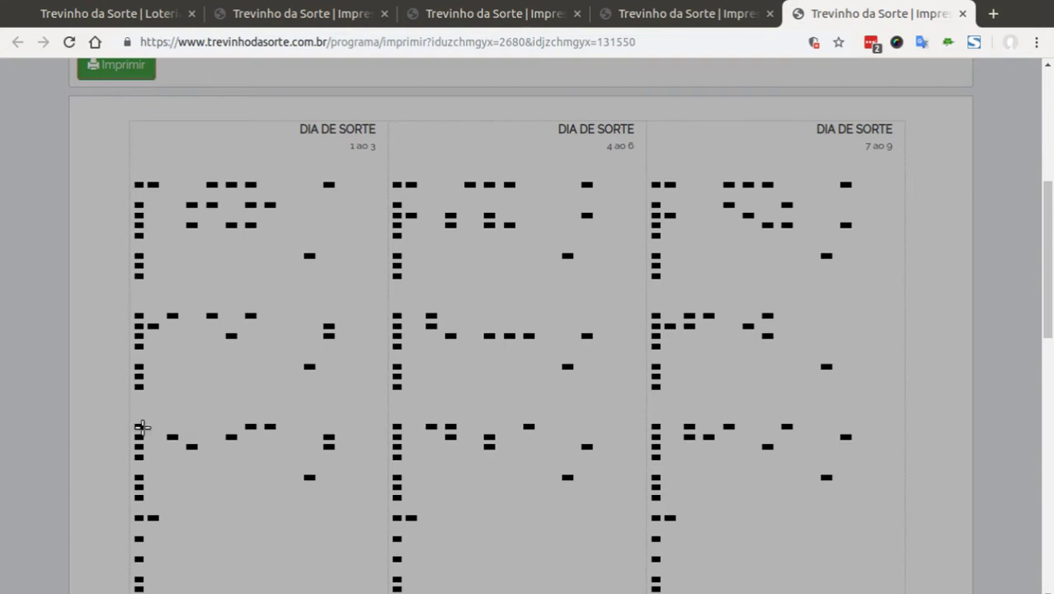
scroll(142, 427, down, 2)
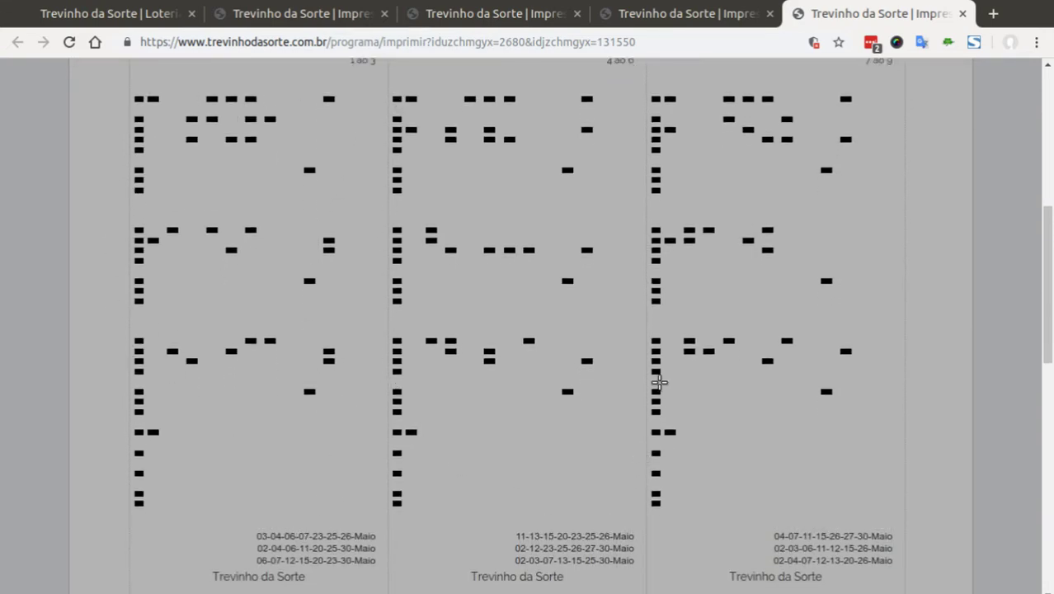
scroll(275, 250, up, 2)
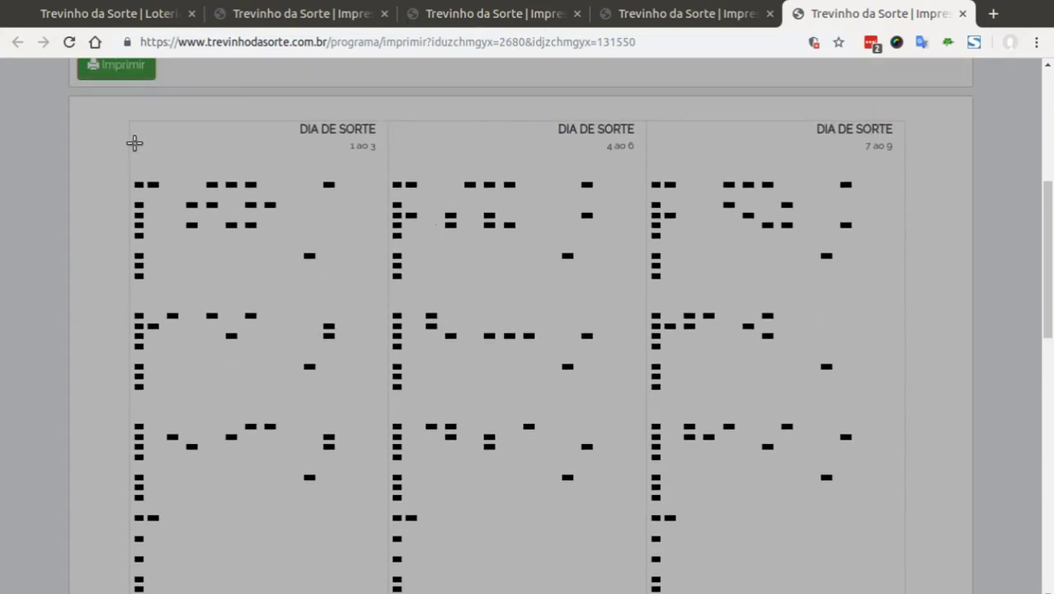
scroll(135, 255, down, 1)
scroll(125, 163, down, 3)
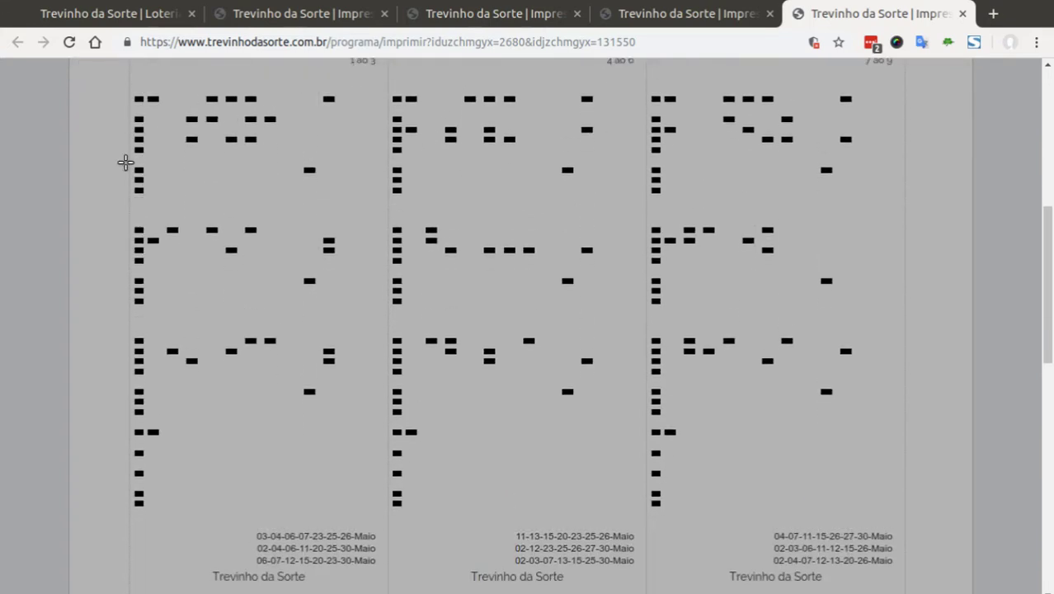
scroll(135, 118, up, 3)
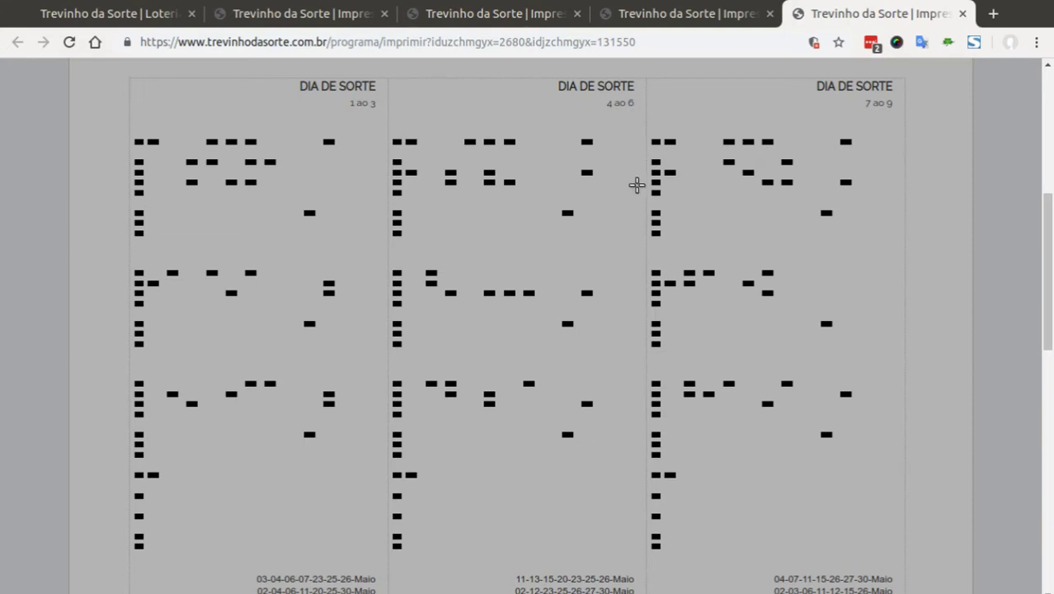
scroll(571, 183, up, 1)
scroll(571, 183, down, 1)
scroll(571, 183, down, 1)
drag(131, 78, 387, 490)
scroll(387, 148, up, 3)
scroll(393, 330, down, 3)
scroll(391, 363, down, 4)
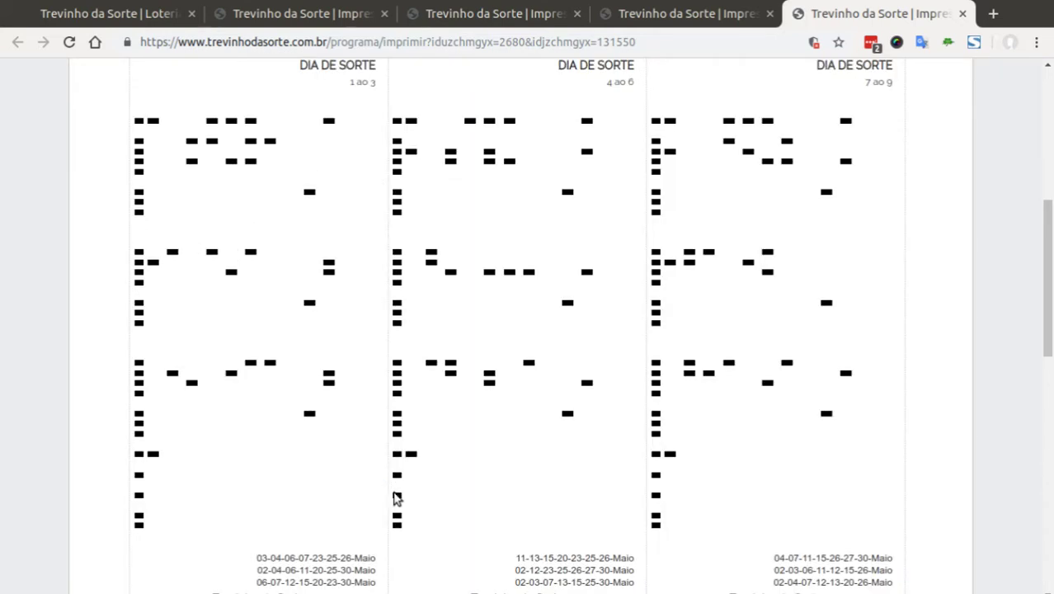
scroll(576, 462, down, 4)
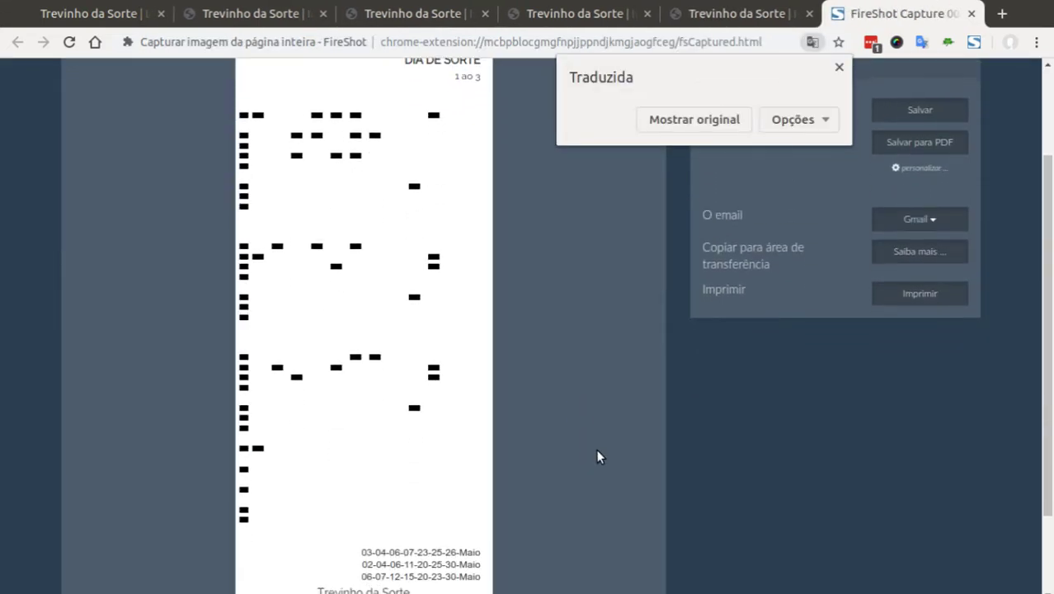
Step: Examine the captured image of the Dia de Sorte ticket from its header down to the game numbers and identification
scroll(629, 441, up, 2)
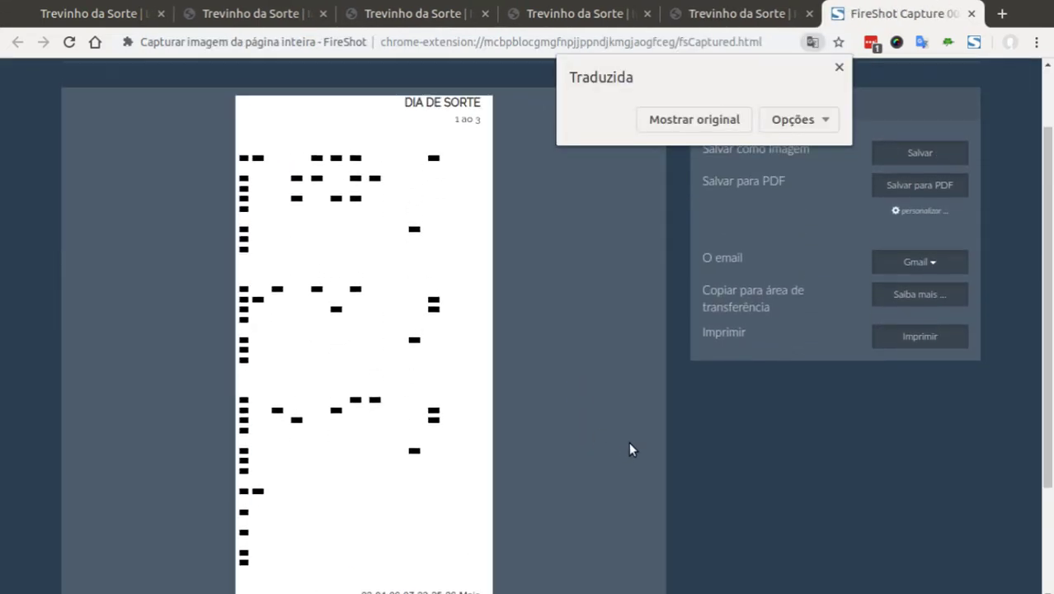
scroll(642, 410, down, 1)
scroll(641, 410, up, 1)
scroll(642, 410, down, 1)
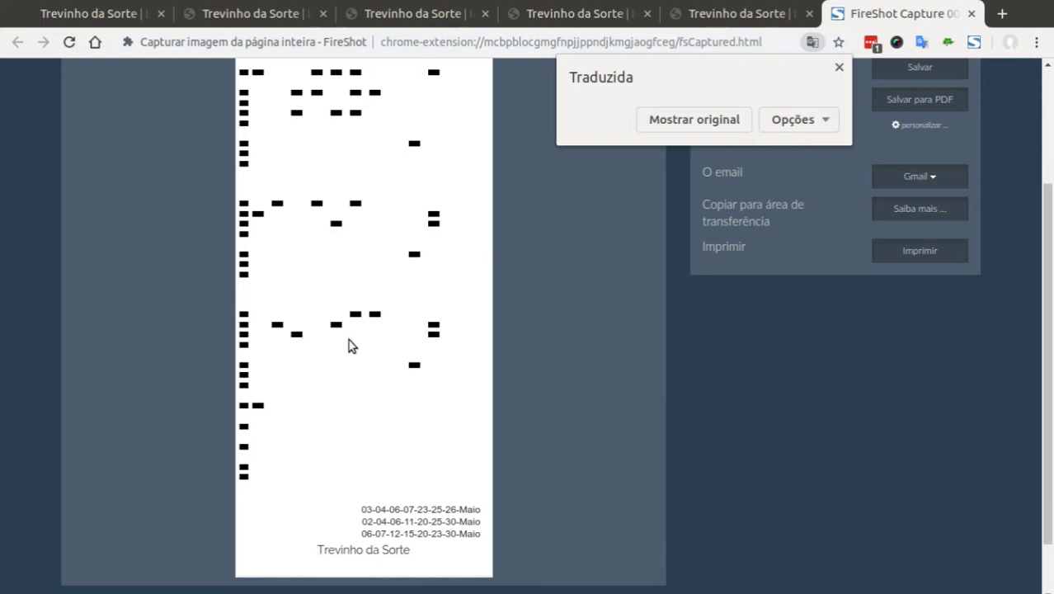
scroll(348, 345, down, 1)
scroll(351, 345, up, 1)
scroll(350, 345, up, 1)
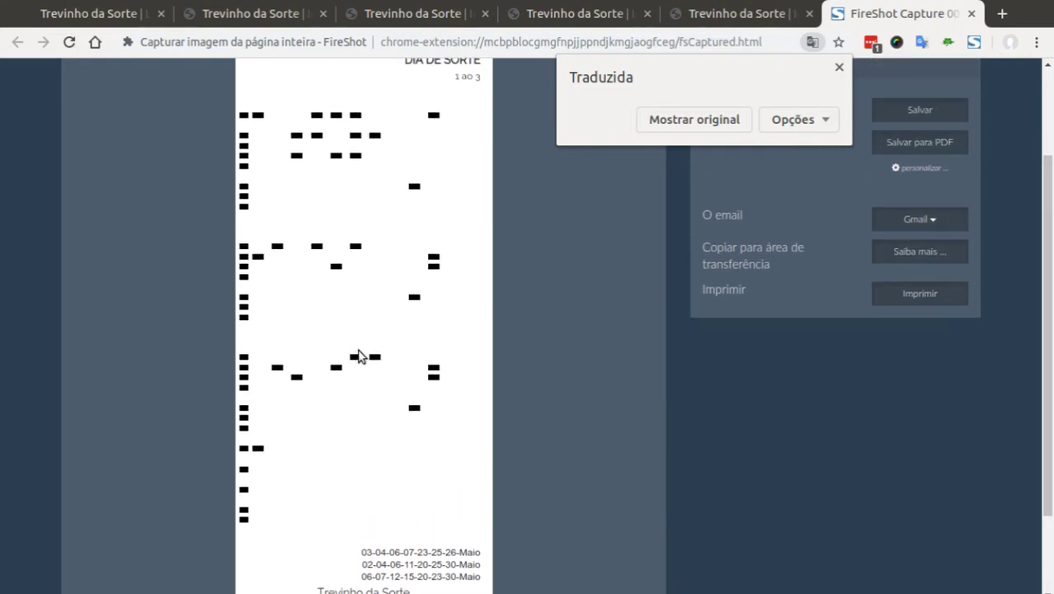
scroll(384, 347, up, 1)
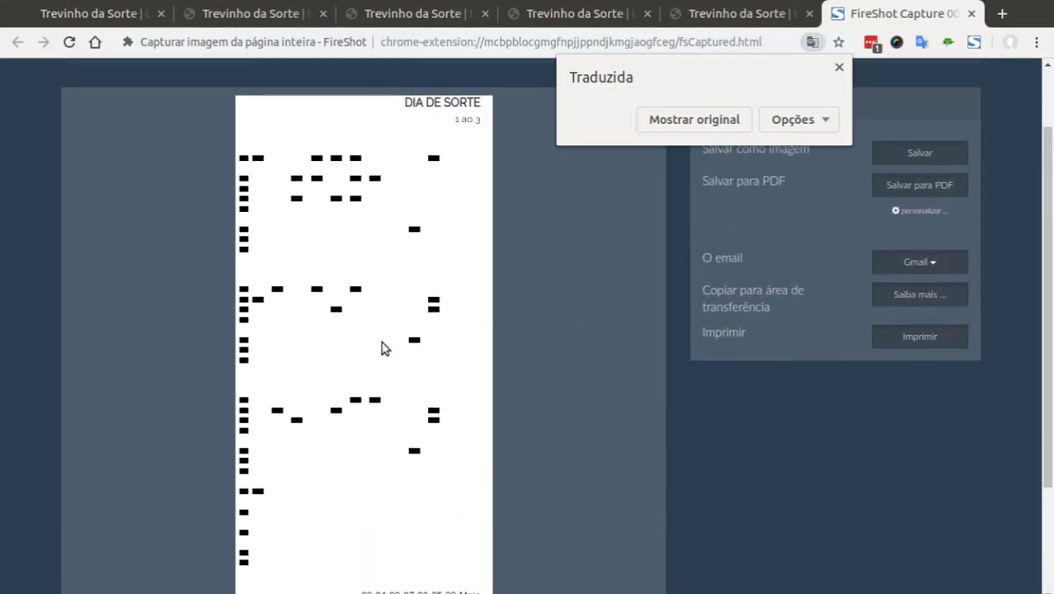
Step: Return to the Dia de Sorte print page and review its tickets and print options
click(740, 19)
scroll(270, 349, down, 2)
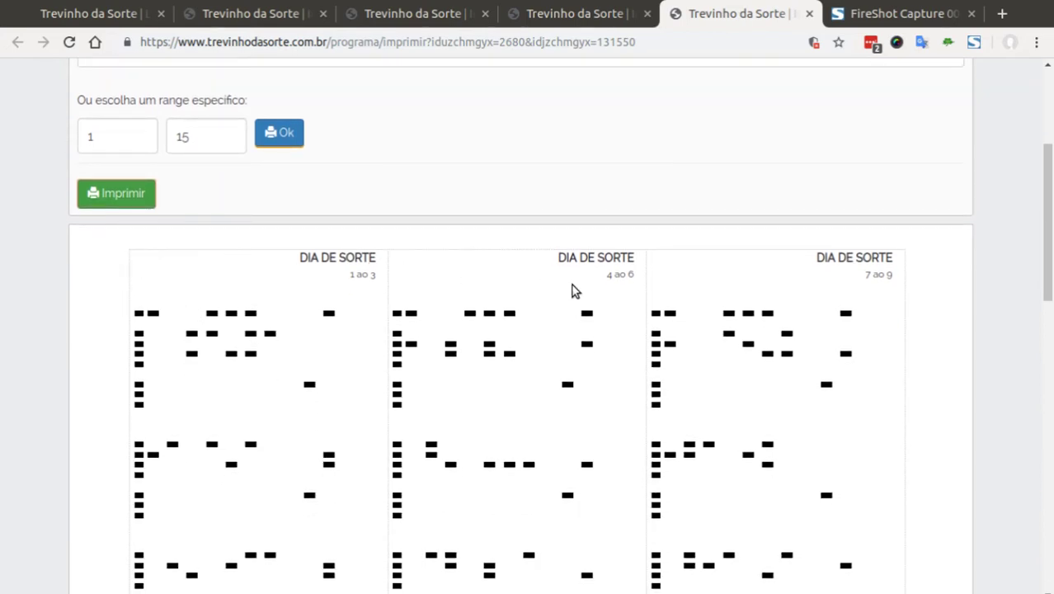
scroll(862, 261, down, 9)
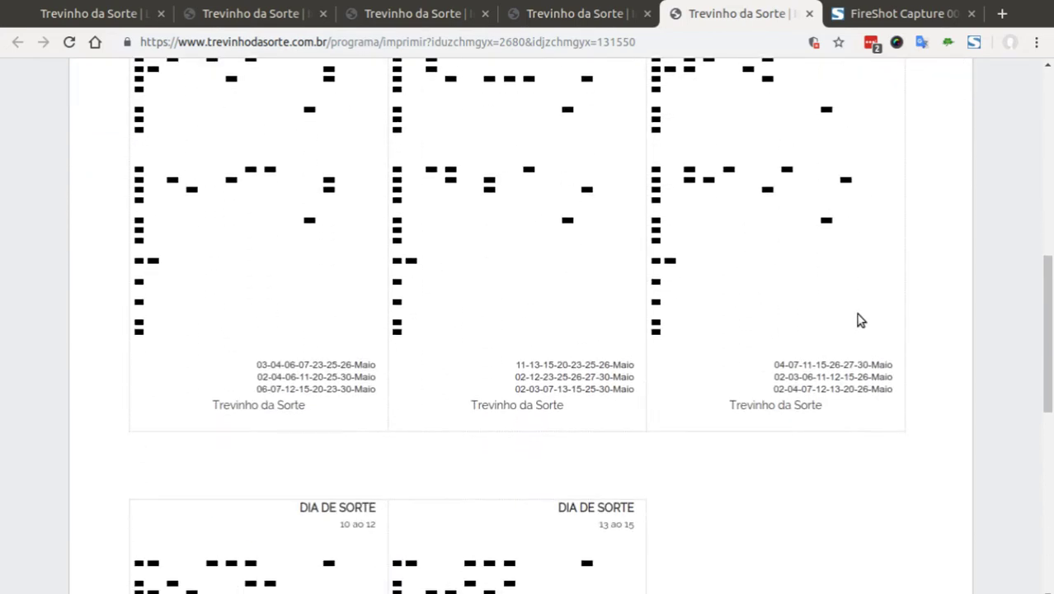
scroll(717, 442, up, 12)
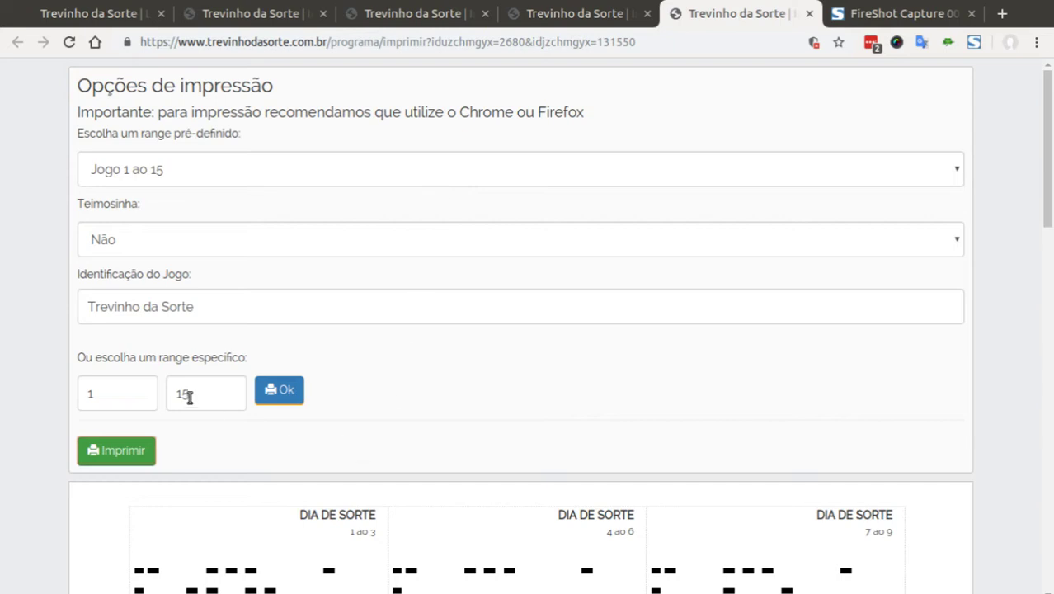
Step: Close the Lotofácil print page and look over the Lotomania print page
click(306, 22)
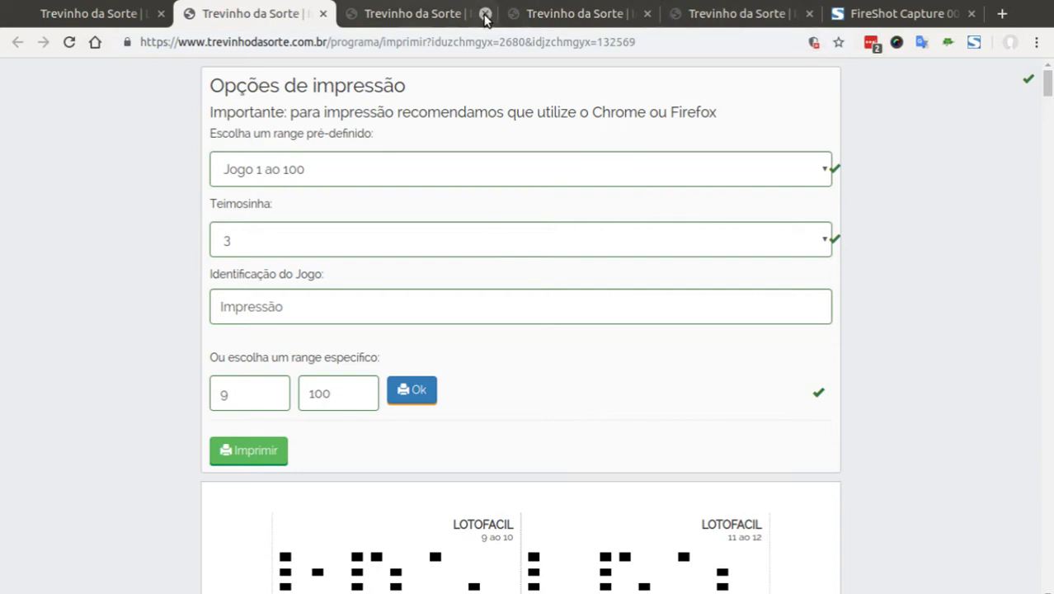
click(382, 22)
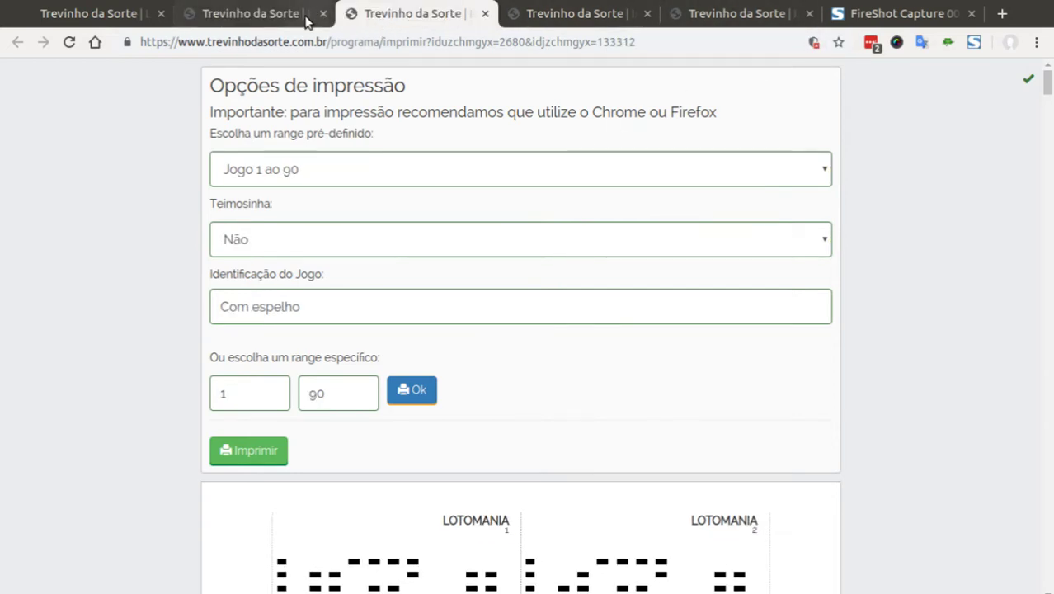
click(308, 13)
click(323, 14)
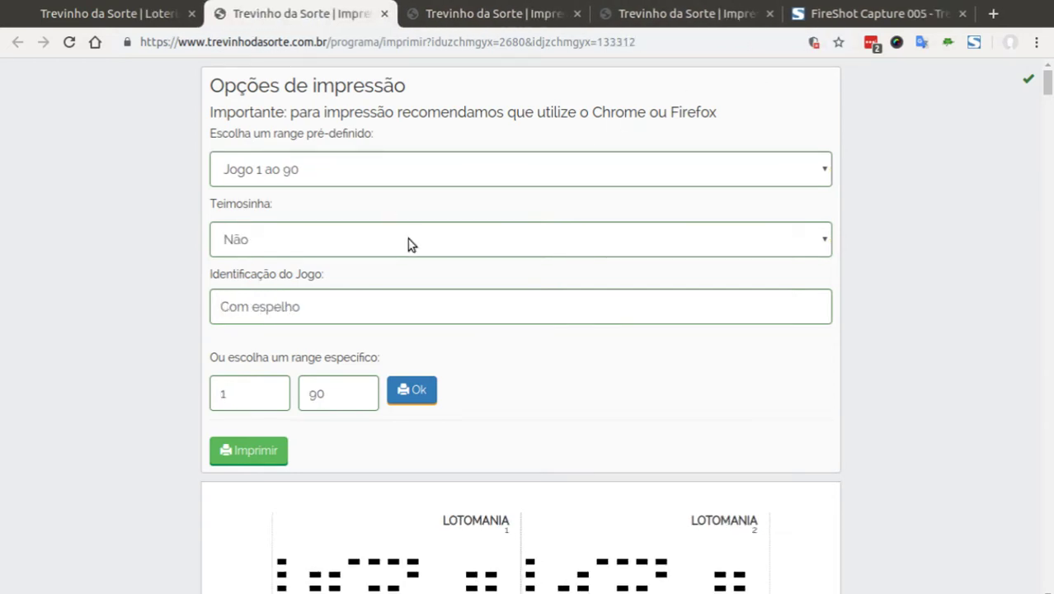
scroll(436, 313, down, 5)
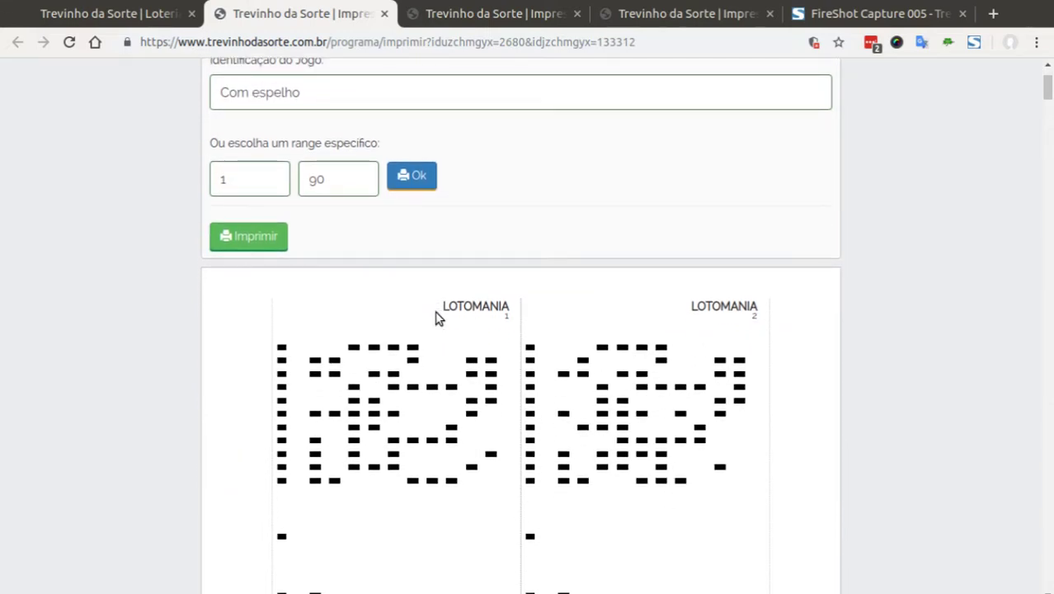
scroll(436, 311, up, 2)
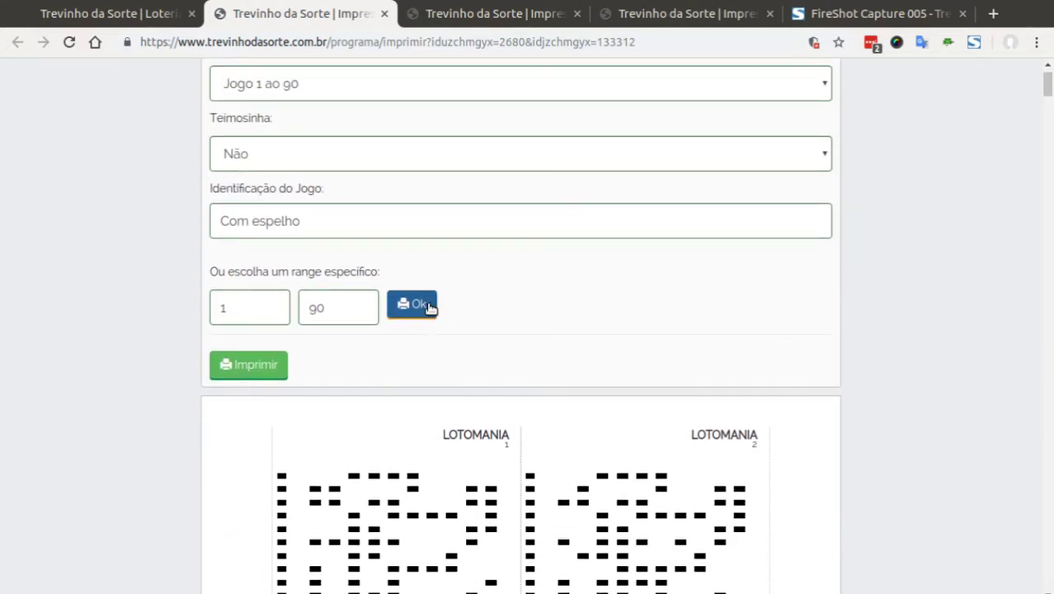
scroll(430, 306, up, 1)
Step: Switch the dashboard to the Lotomania lottery and return to the Lotomania print options
click(141, 16)
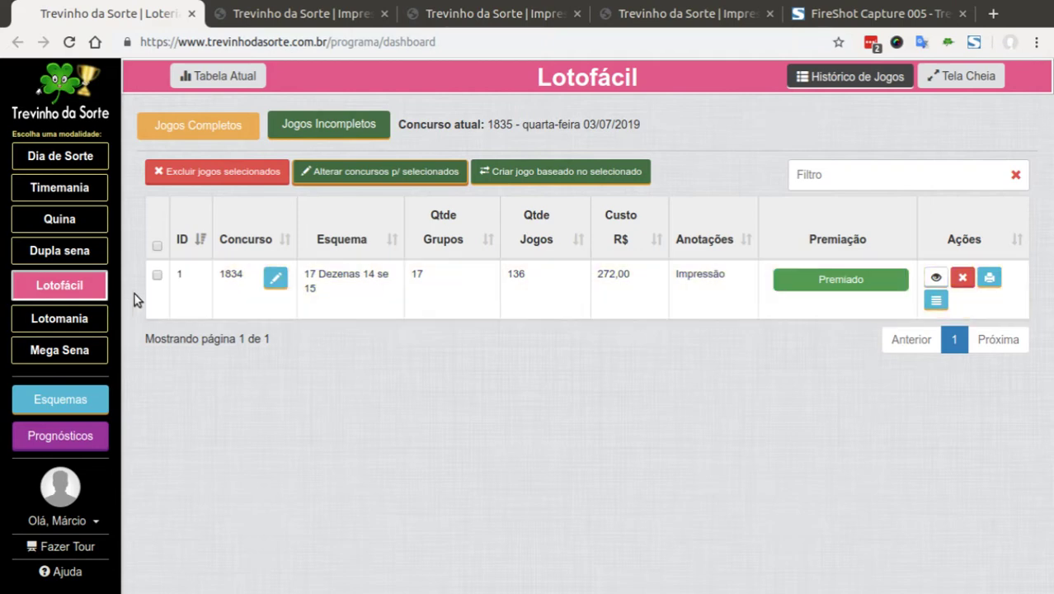
click(86, 322)
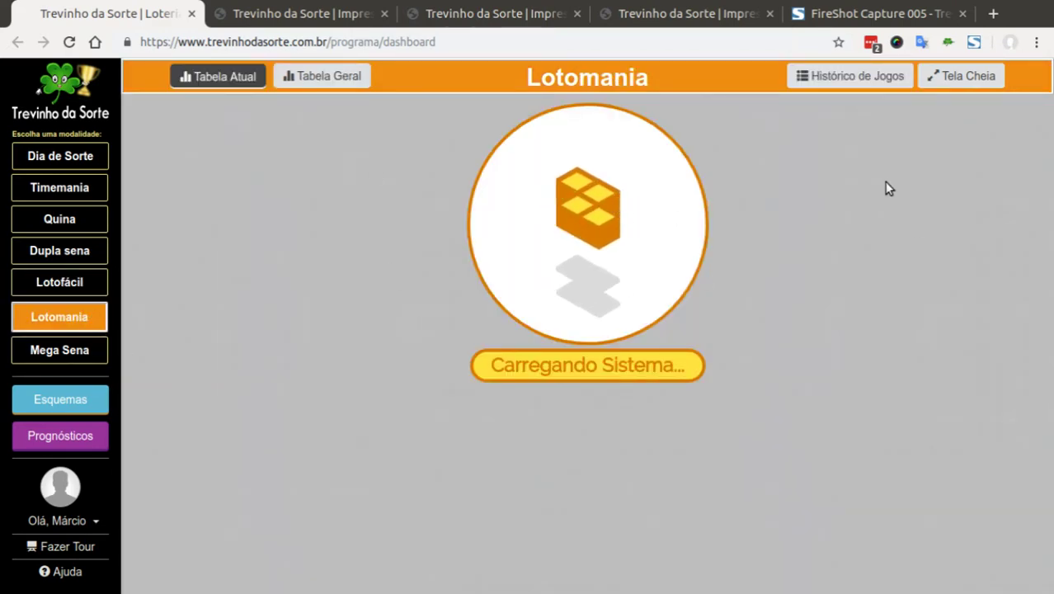
click(316, 16)
scroll(387, 207, up, 1)
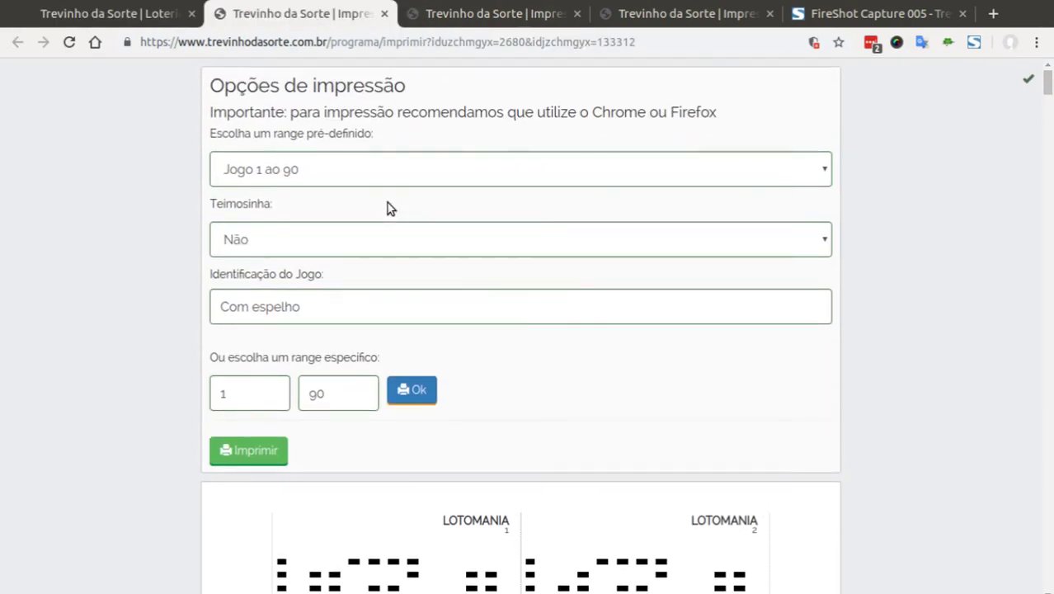
Step: Examine the layout of Lotomania tickets 1 and 2, identified as "Com espelho", together with their print options
scroll(486, 372, down, 3)
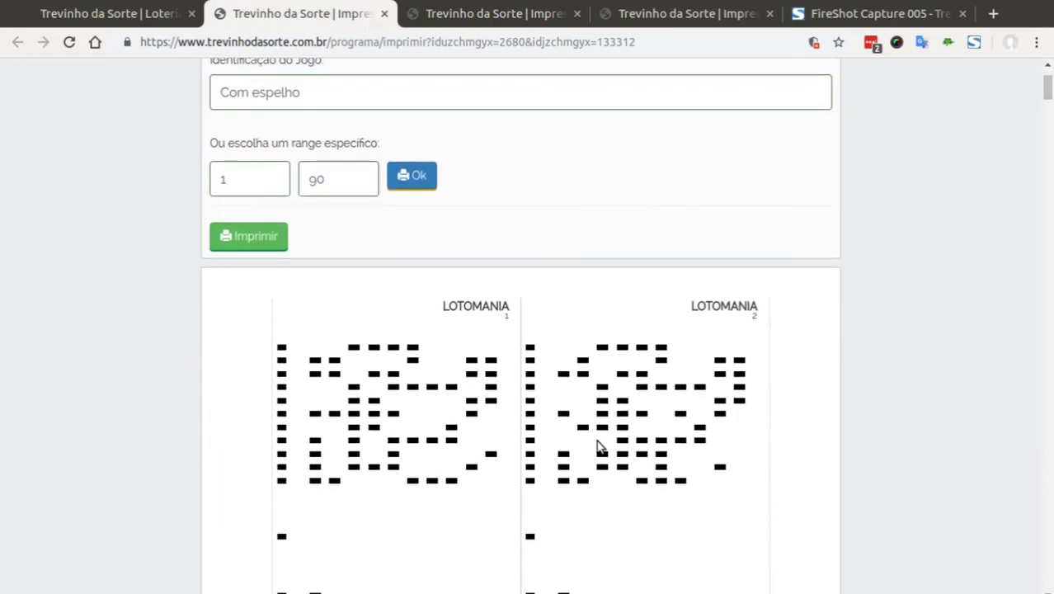
scroll(575, 388, down, 2)
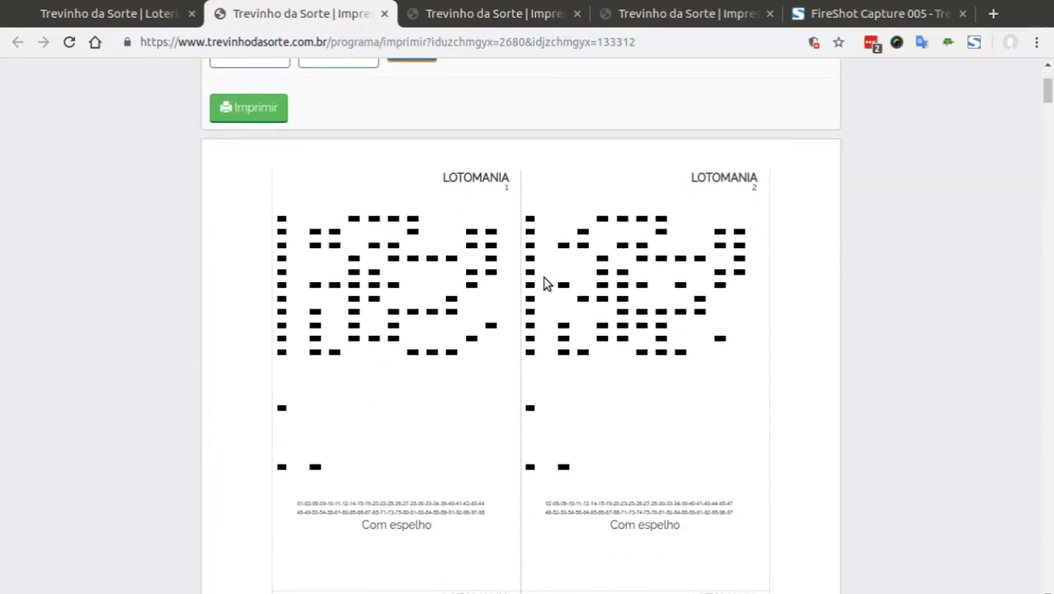
scroll(546, 281, up, 2)
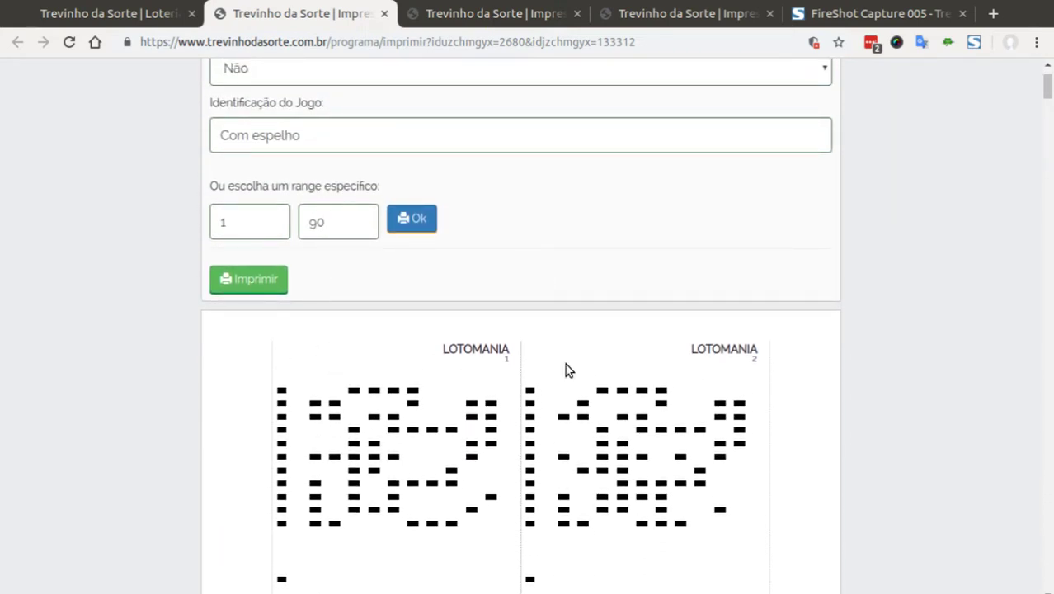
scroll(566, 370, up, 2)
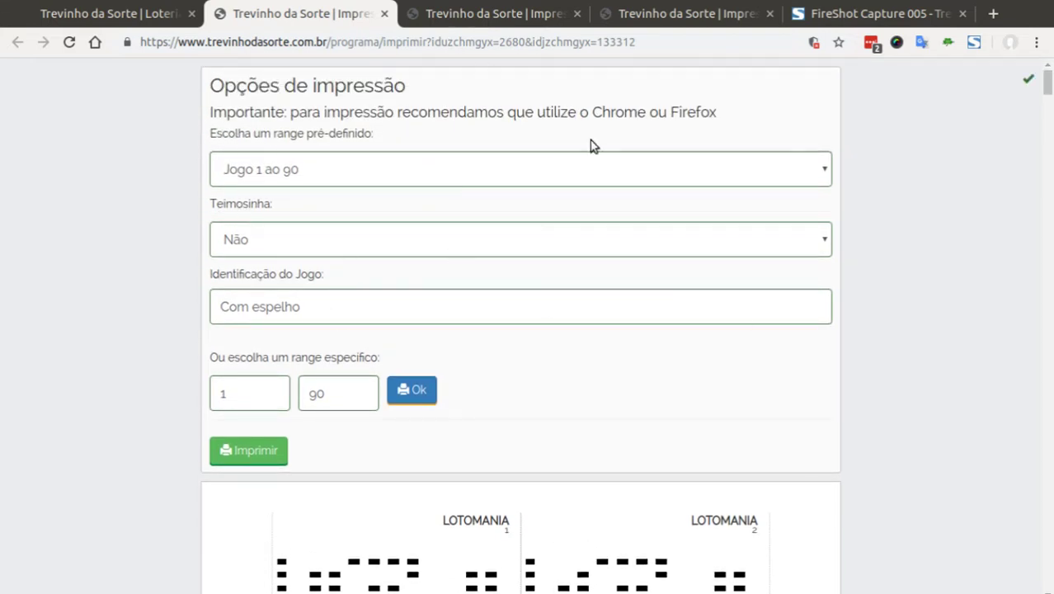
scroll(581, 419, down, 3)
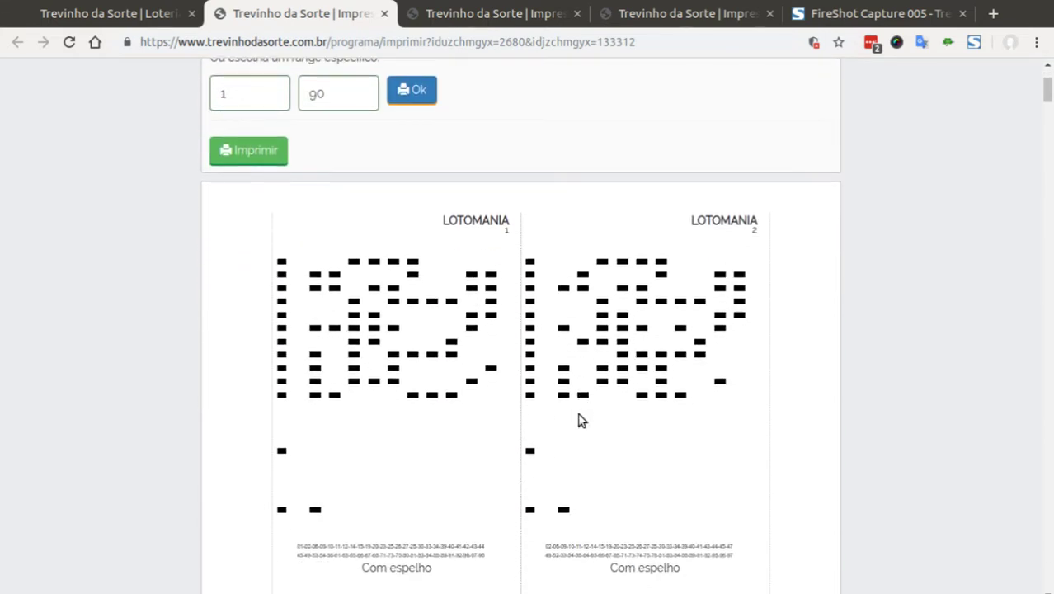
scroll(541, 346, up, 3)
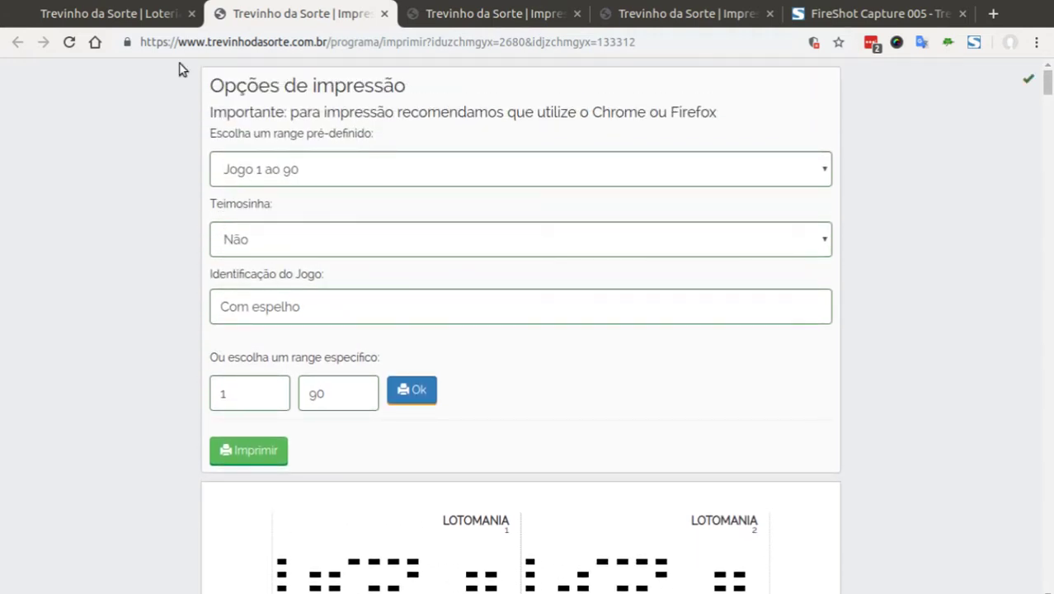
Step: Open the Lotomania game history and inspect the game list and game quantity of the "Sem espelho" entry
click(132, 13)
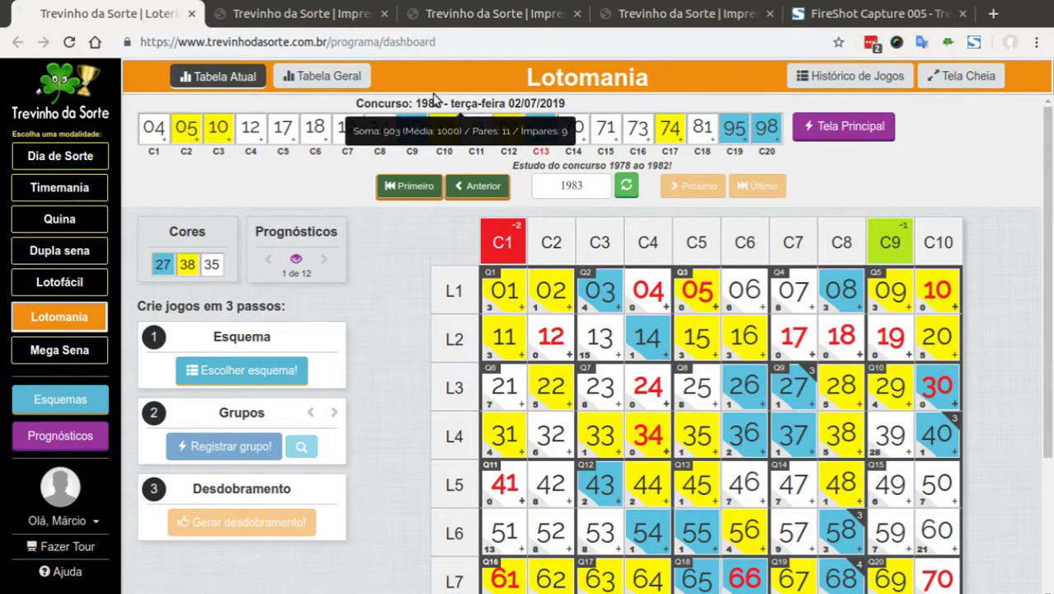
click(852, 76)
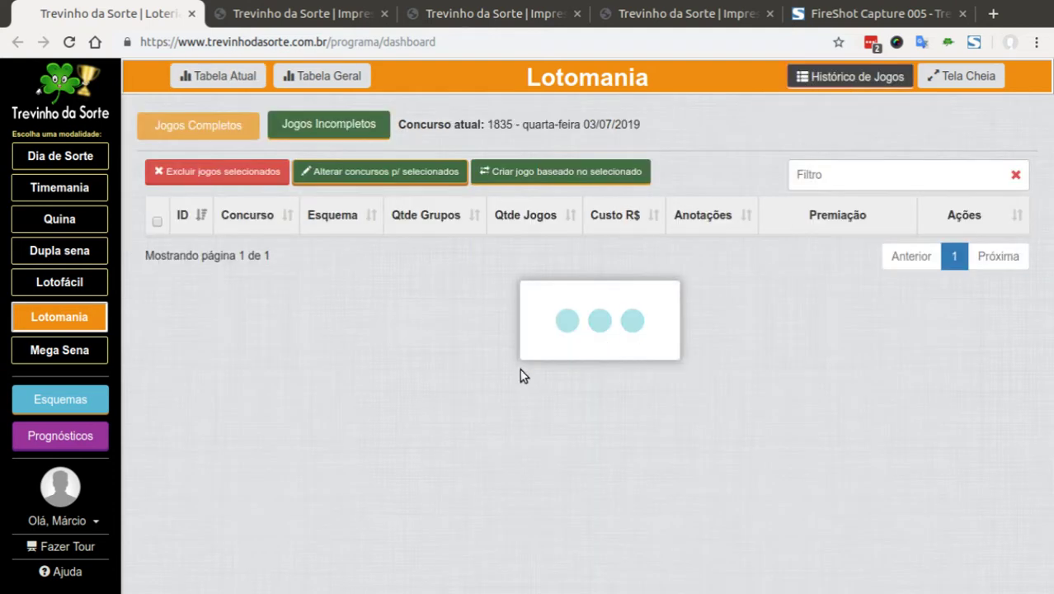
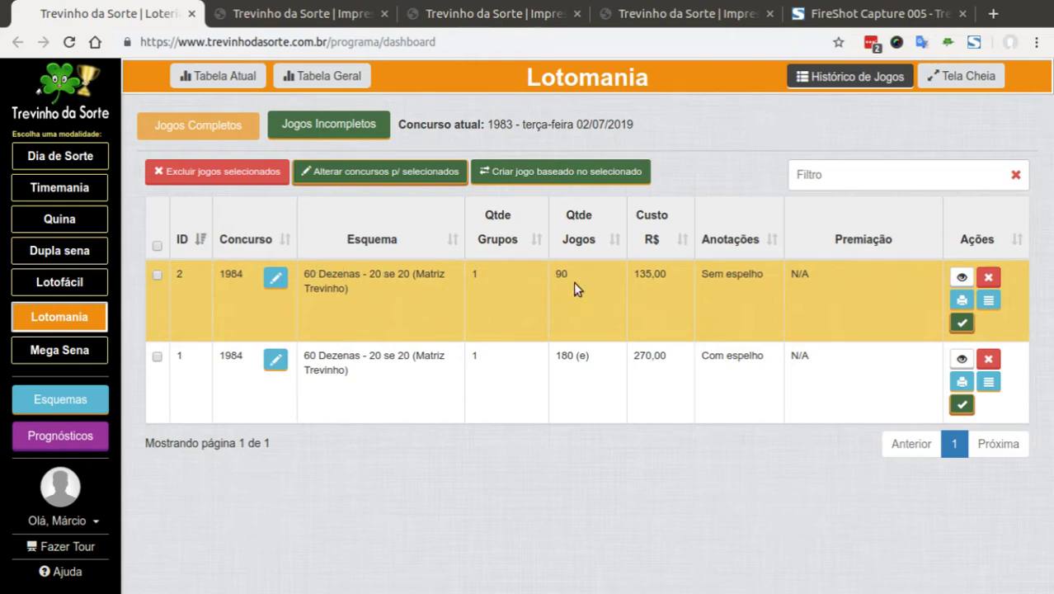
click(960, 279)
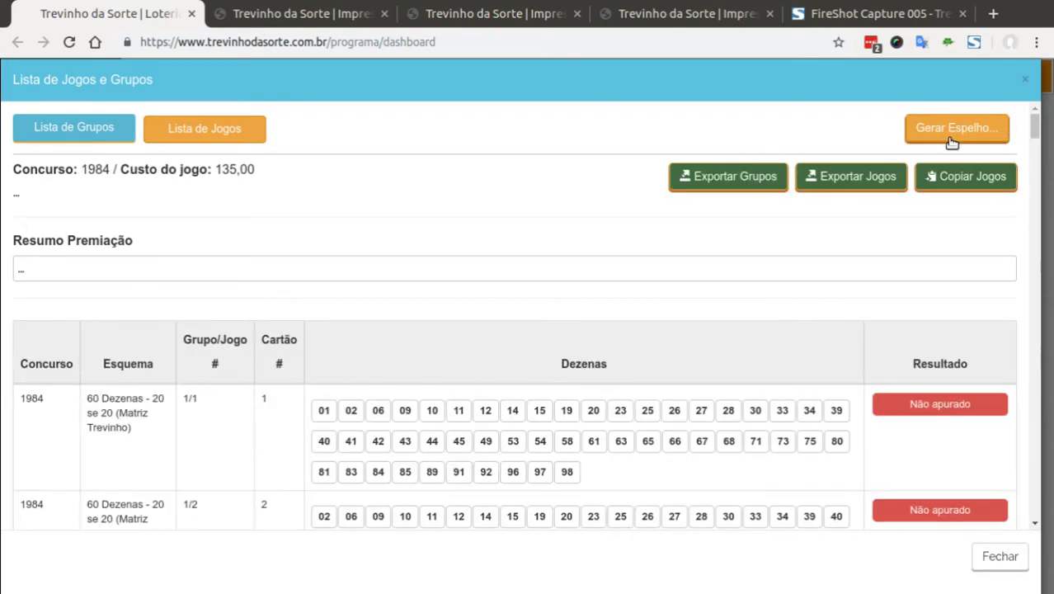
click(989, 558)
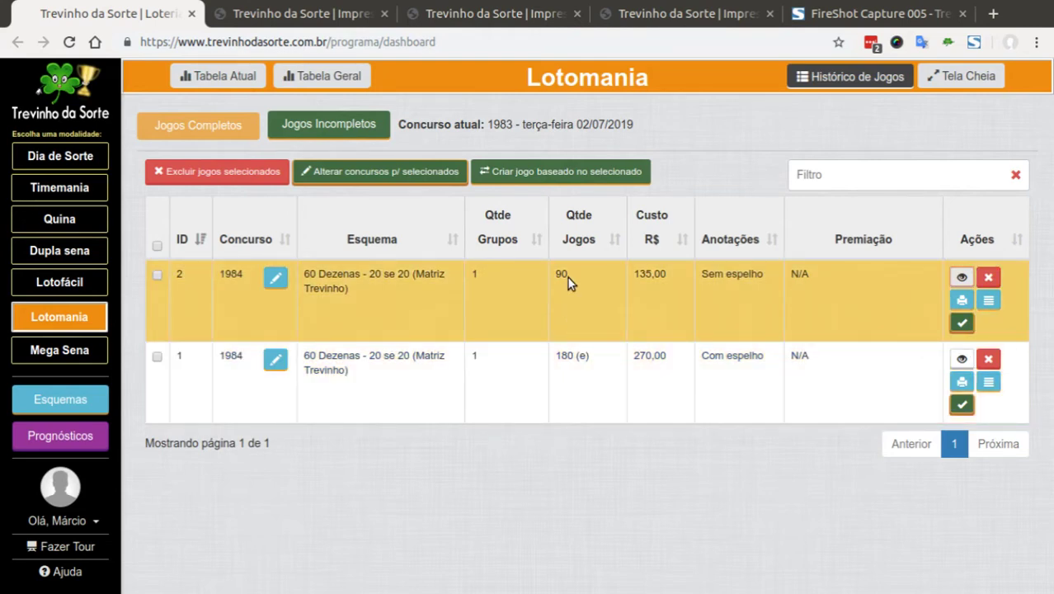
drag(568, 276, 544, 269)
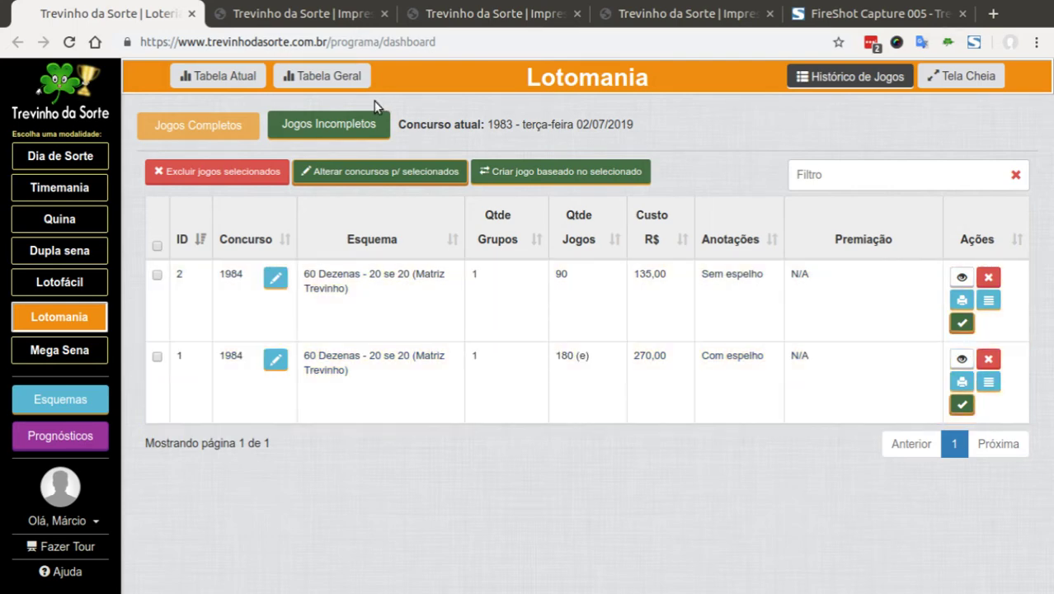
Step: Sort the Lotomania game history by number of games in descending order
click(312, 21)
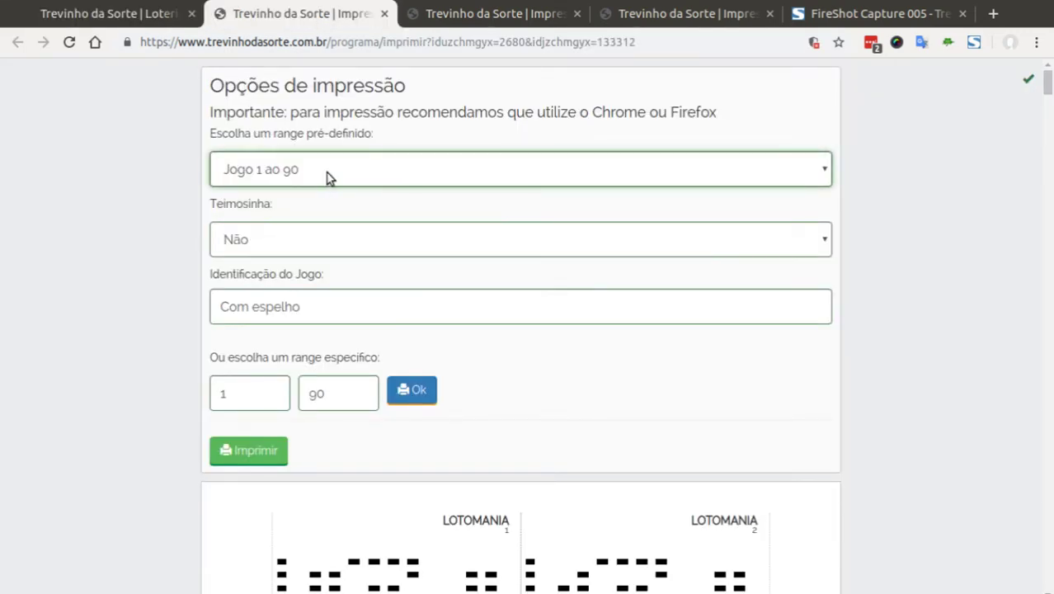
click(124, 13)
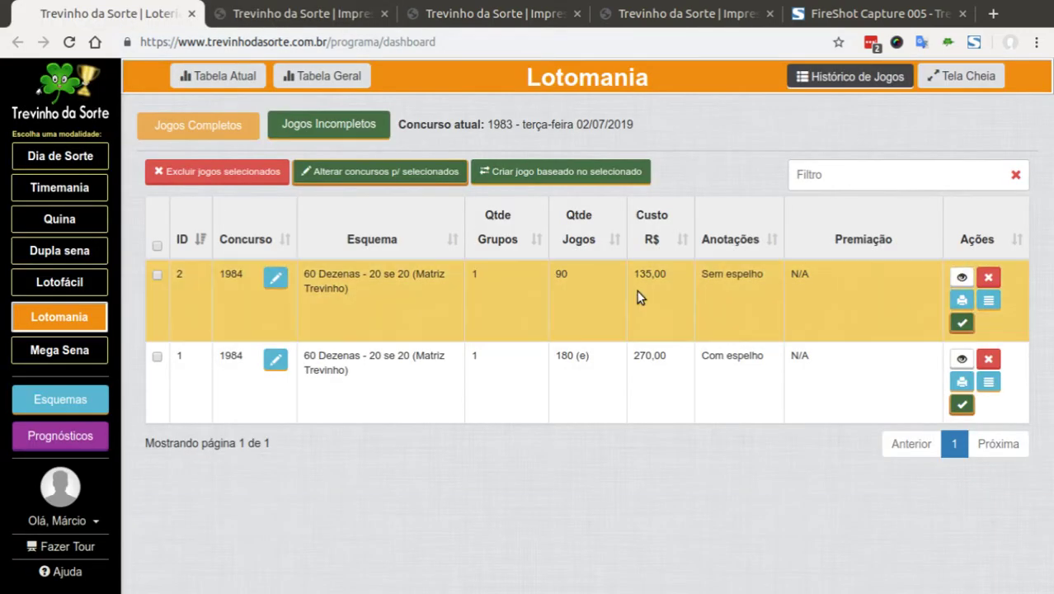
click(576, 237)
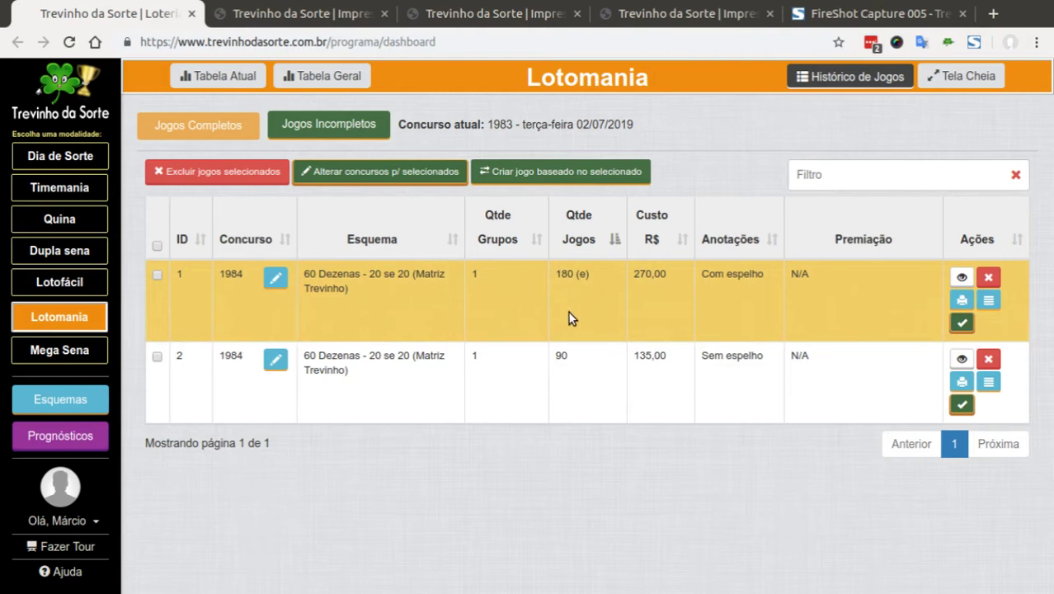
click(606, 241)
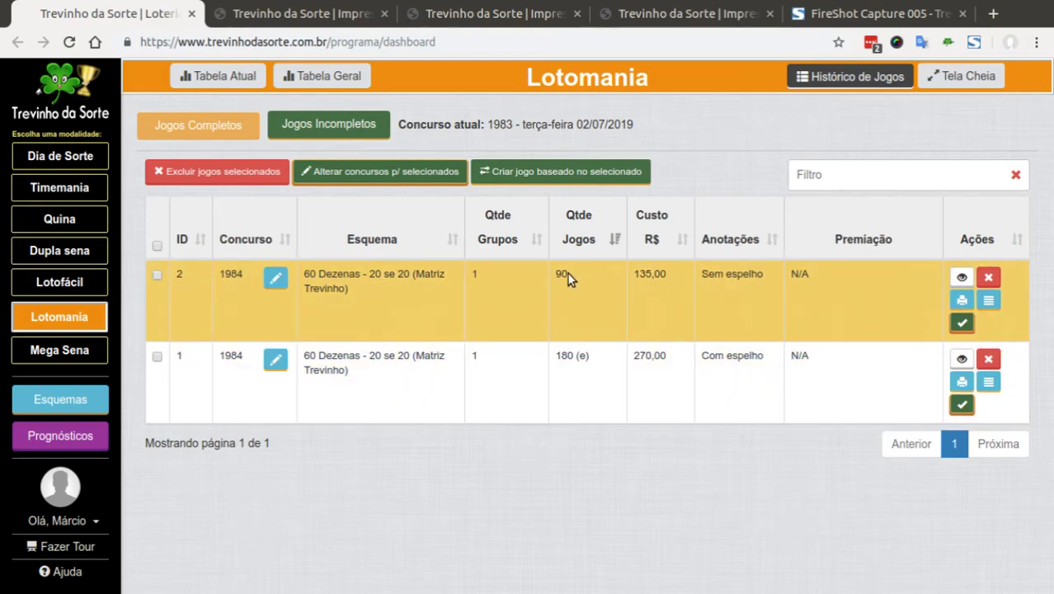
Step: Open the "Sem espelho" Lotomania print page and examine its game identification and print range options
click(338, 16)
click(150, 17)
click(316, 15)
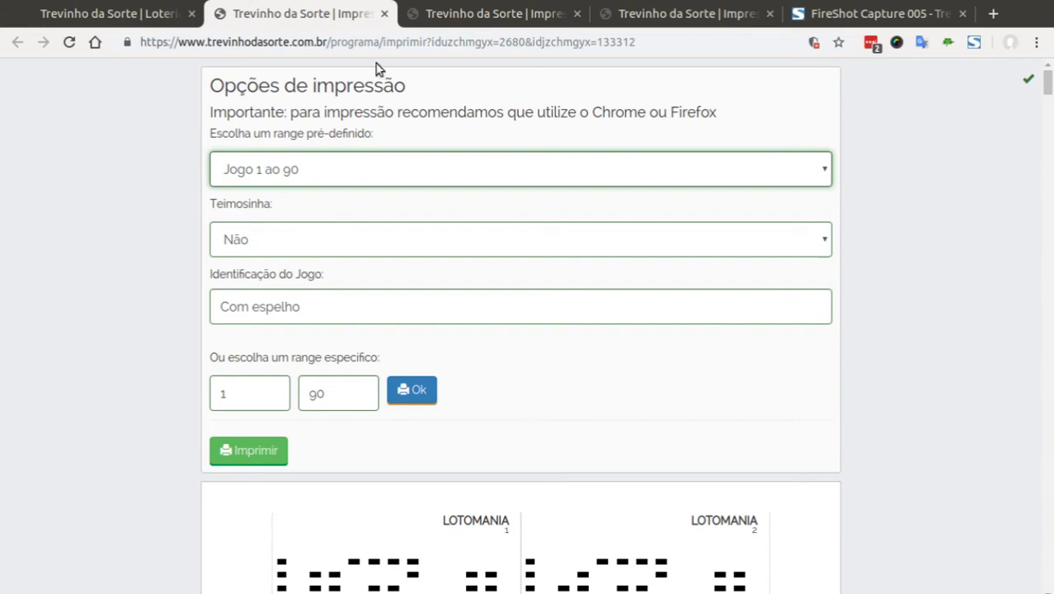
click(437, 18)
drag(315, 314, 215, 308)
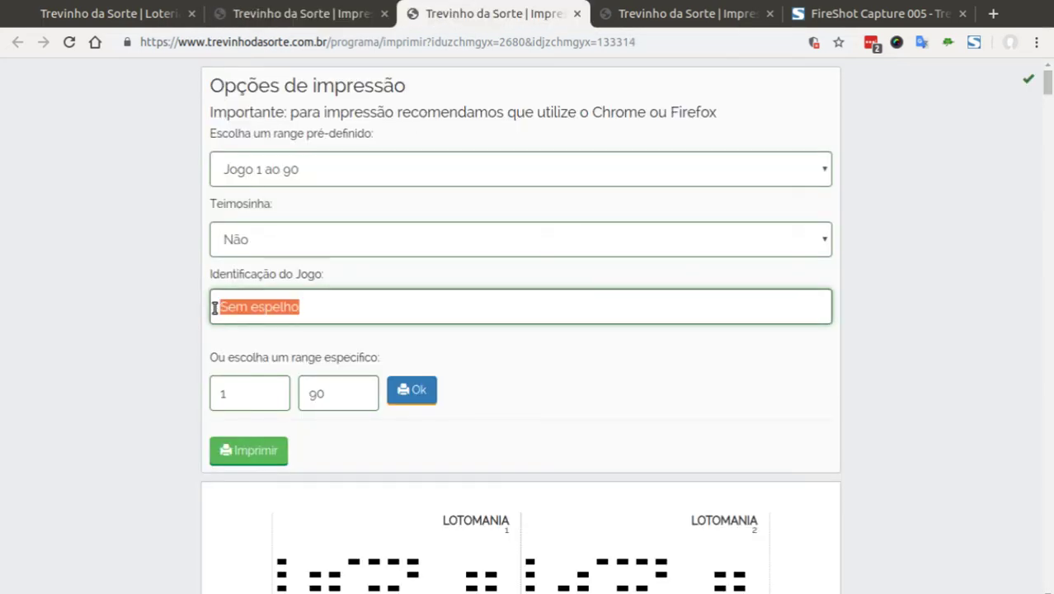
scroll(528, 182, down, 2)
scroll(528, 182, up, 2)
scroll(527, 181, down, 4)
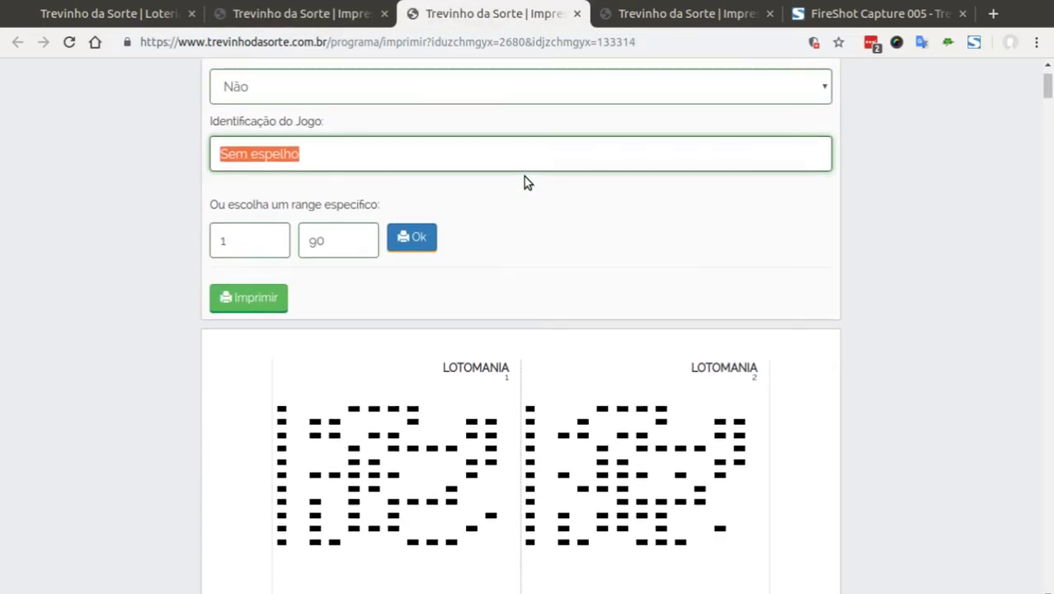
scroll(528, 181, up, 4)
scroll(398, 237, down, 3)
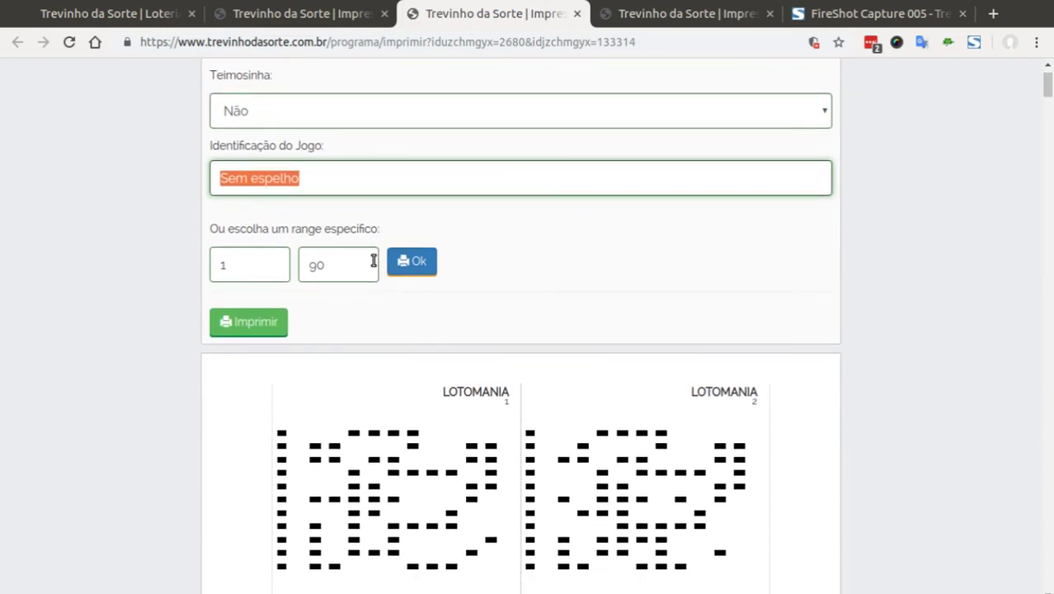
Step: Examine the marks on "Sem espelho" tickets 1 and 2 and select the game identification text
click(343, 264)
scroll(344, 264, down, 3)
scroll(344, 264, down, 3)
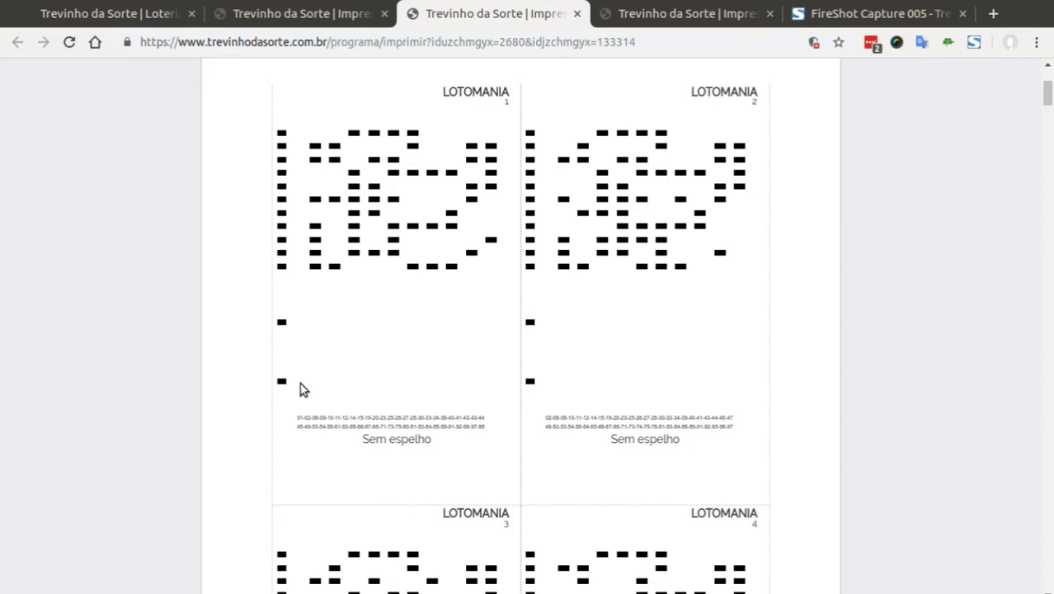
scroll(396, 391, up, 5)
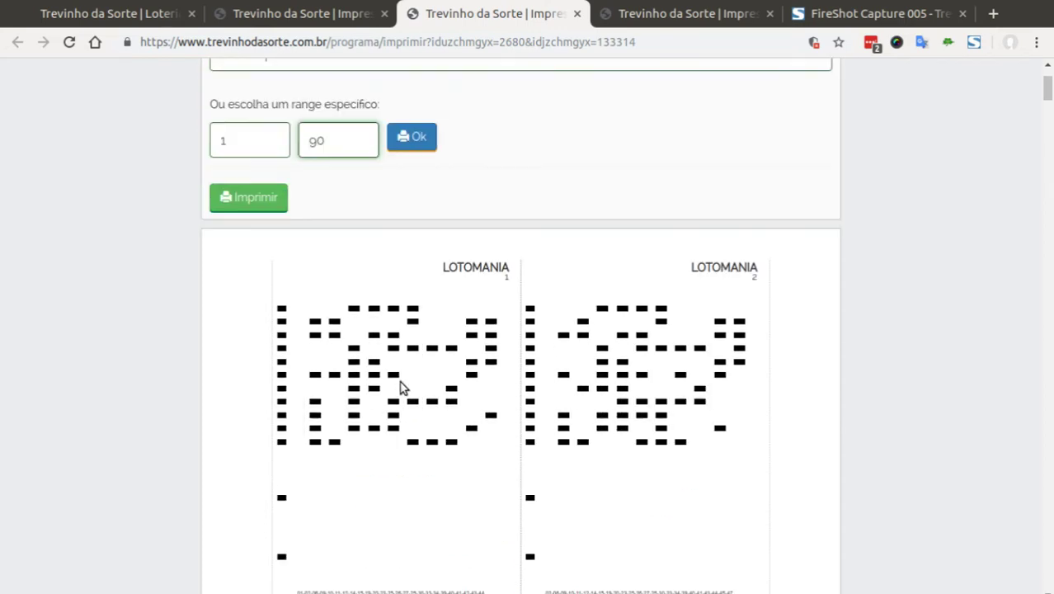
click(313, 315)
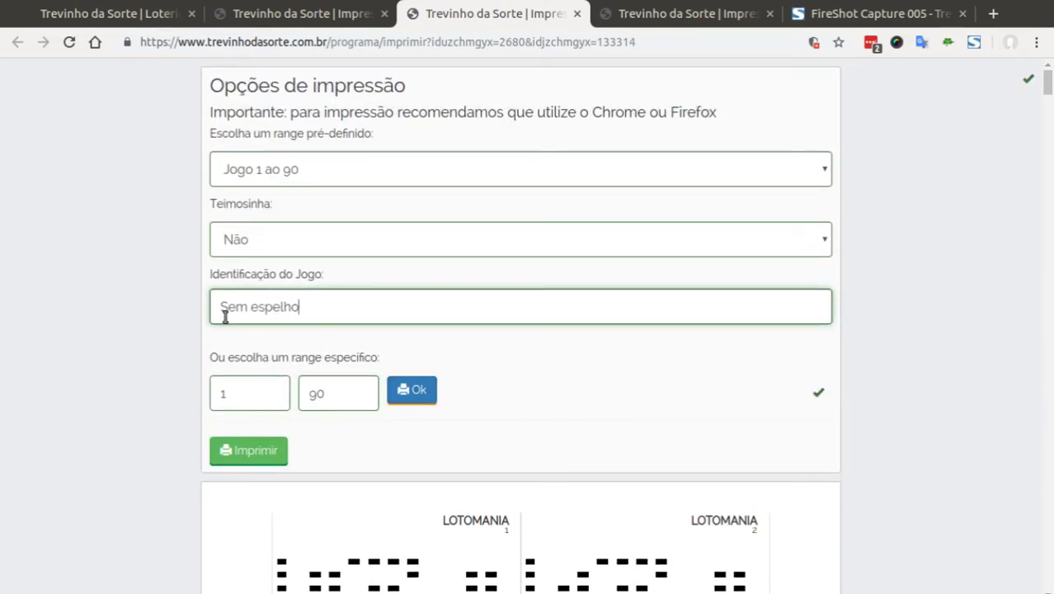
key(ctrl+a)
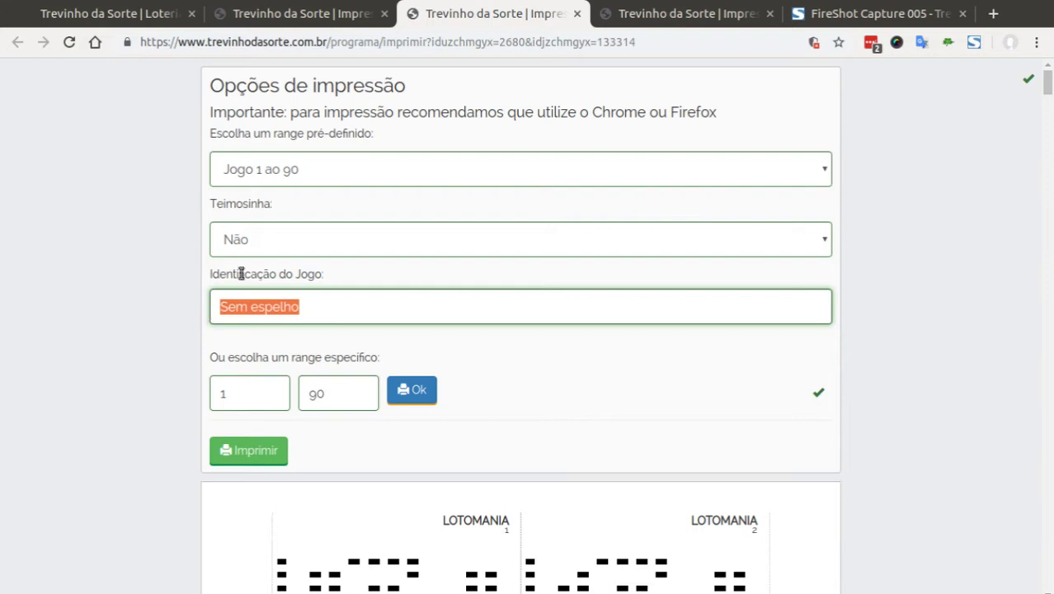
Step: Check the Lotomania game history, then review the "Sem espelho" print options and ticket layout again
click(315, 23)
click(83, 20)
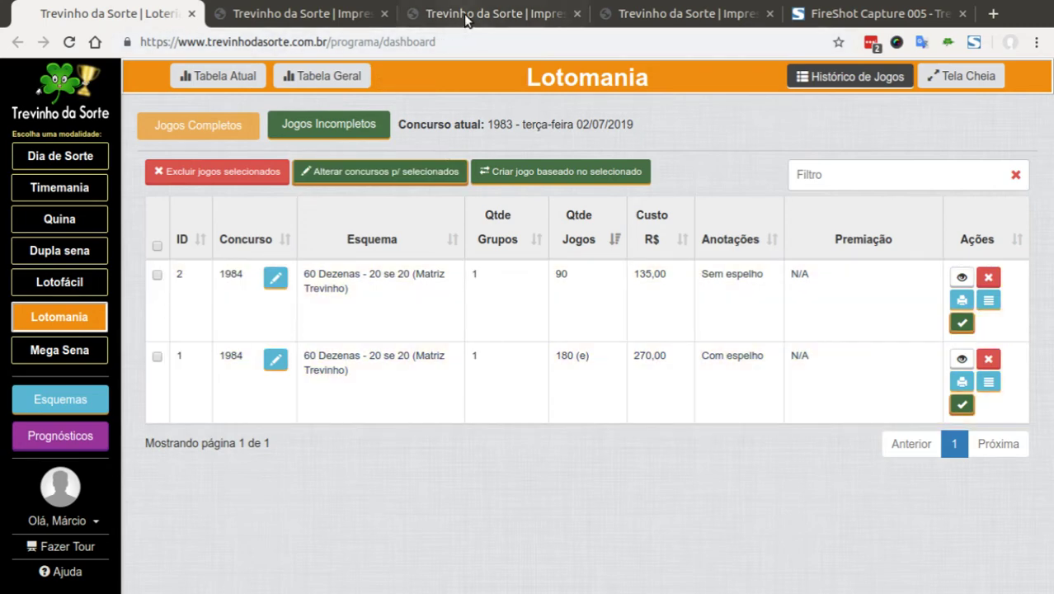
click(435, 9)
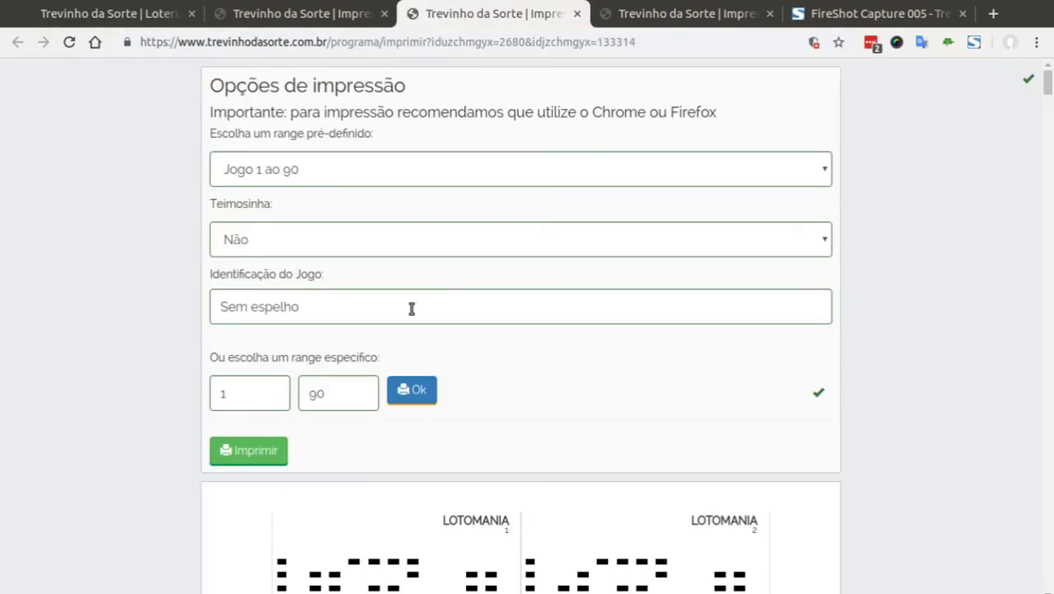
scroll(418, 303, down, 2)
scroll(353, 423, down, 5)
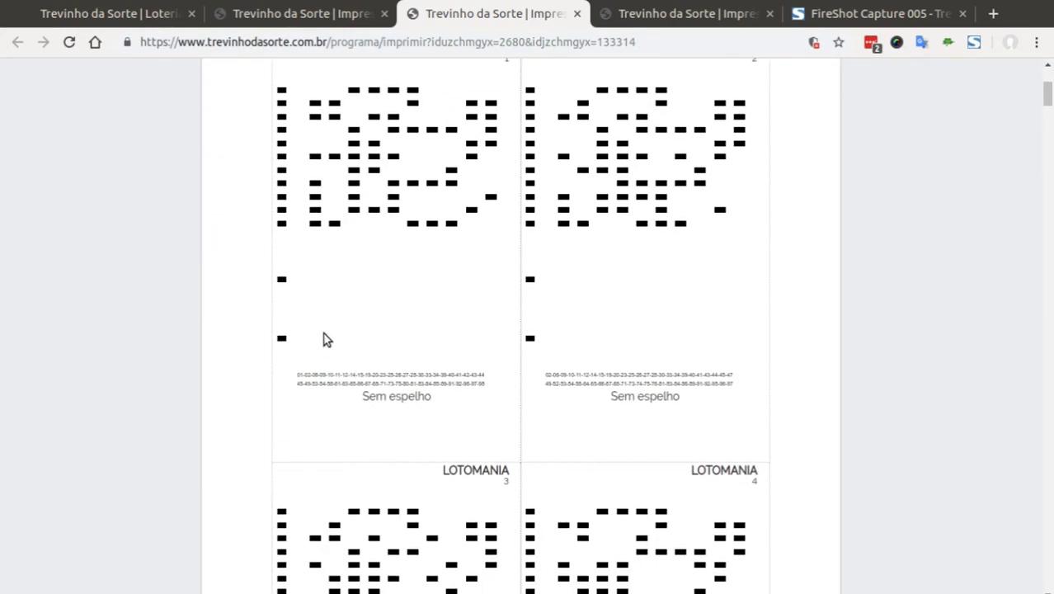
scroll(319, 325, up, 5)
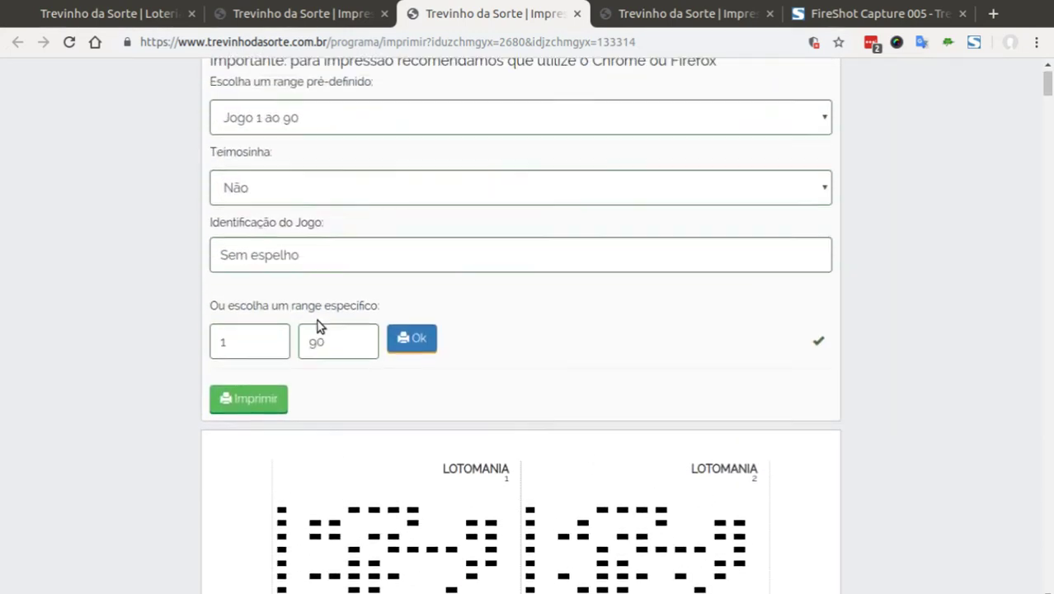
Step: Compare the "Com espelho" game quantity in the history with its print range and the mirror marks on tickets 1 to 4
click(305, 21)
click(136, 20)
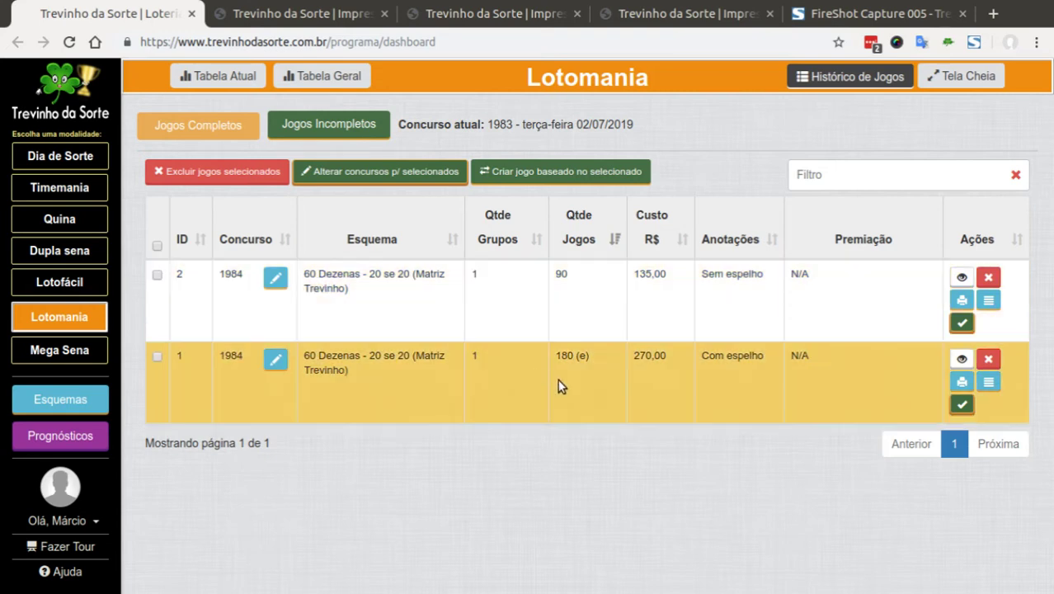
drag(587, 358, 556, 354)
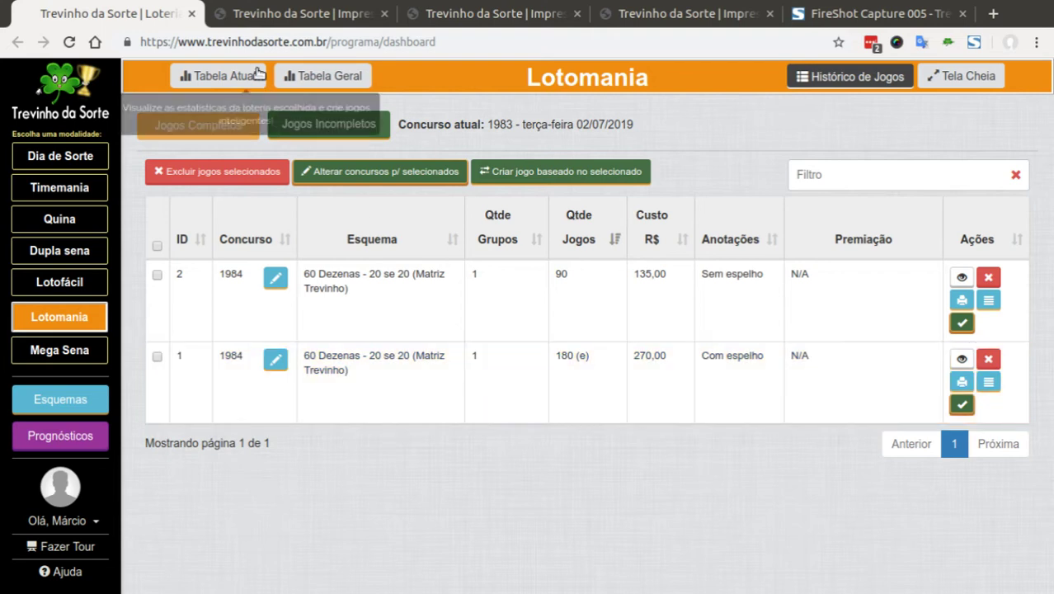
click(311, 23)
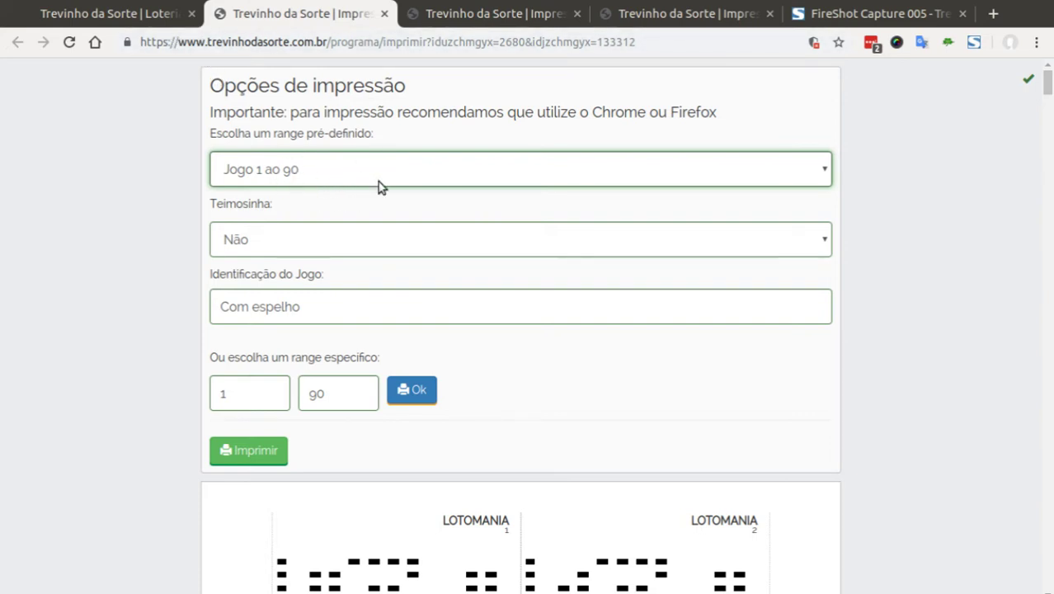
click(149, 16)
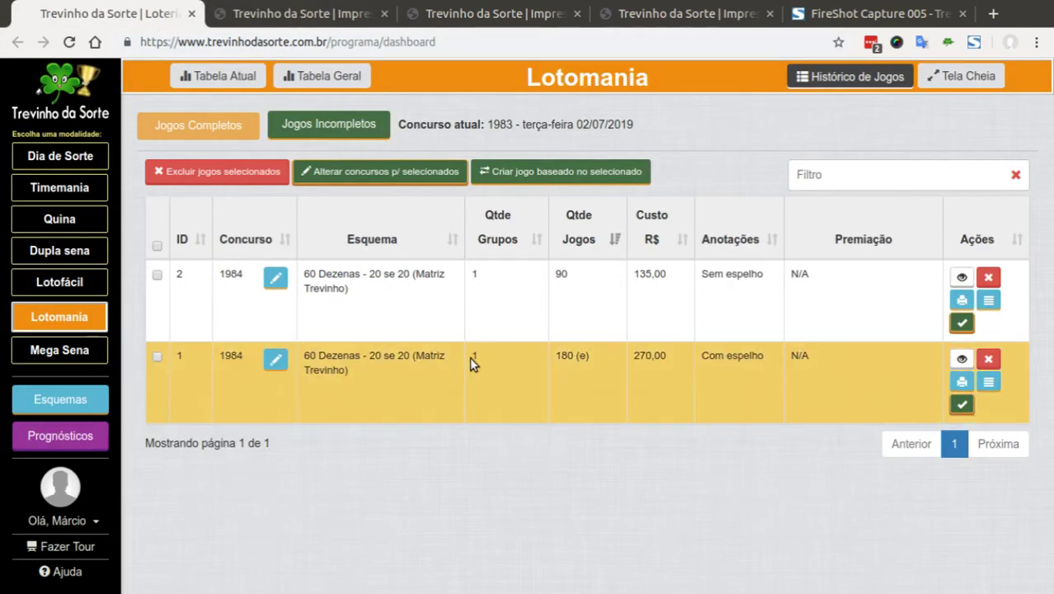
click(330, 14)
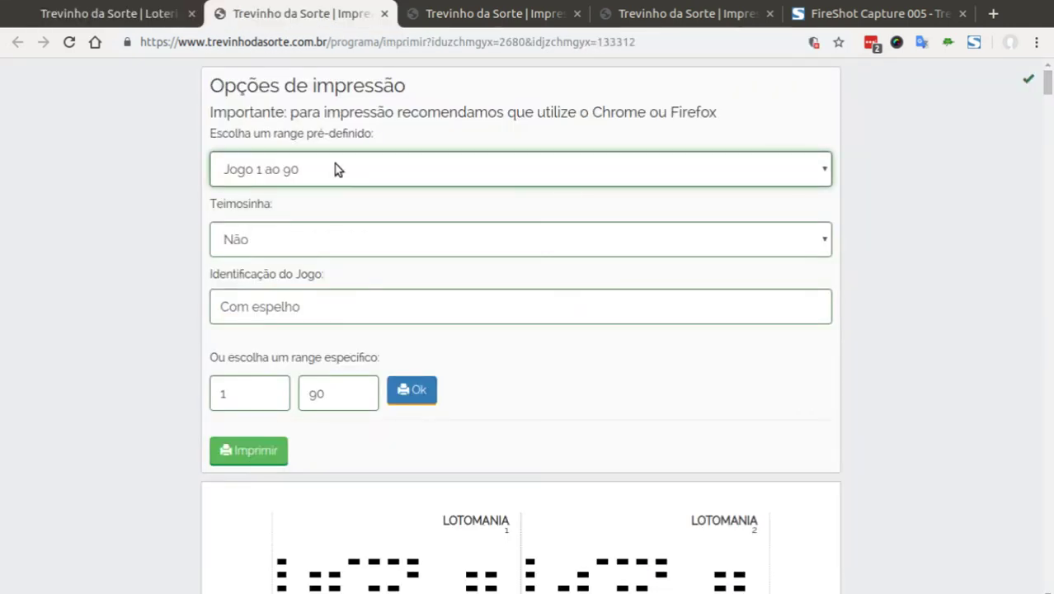
scroll(356, 207, down, 5)
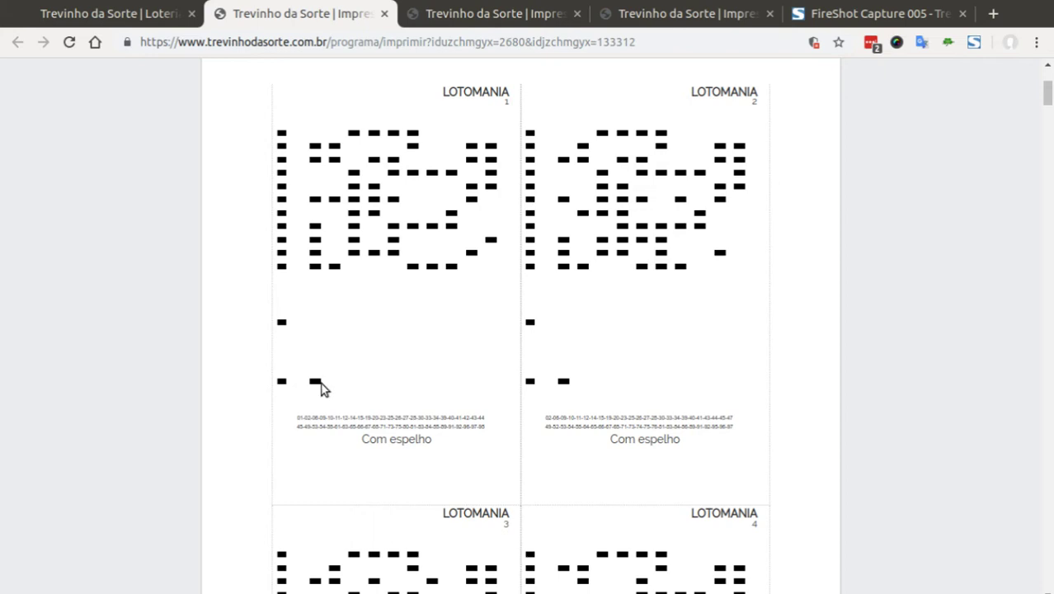
scroll(513, 417, down, 5)
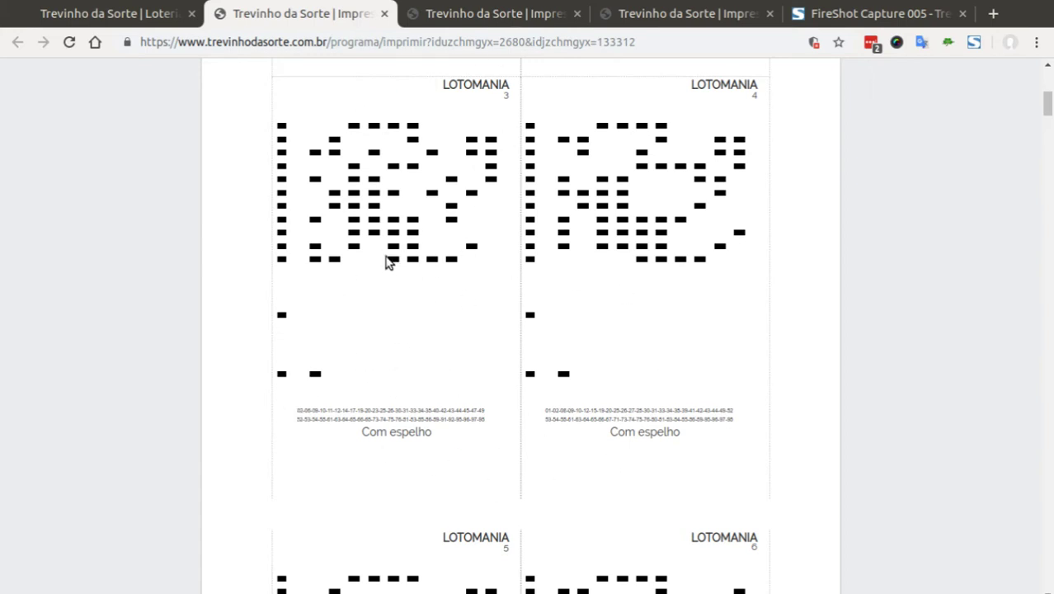
scroll(389, 262, up, 1)
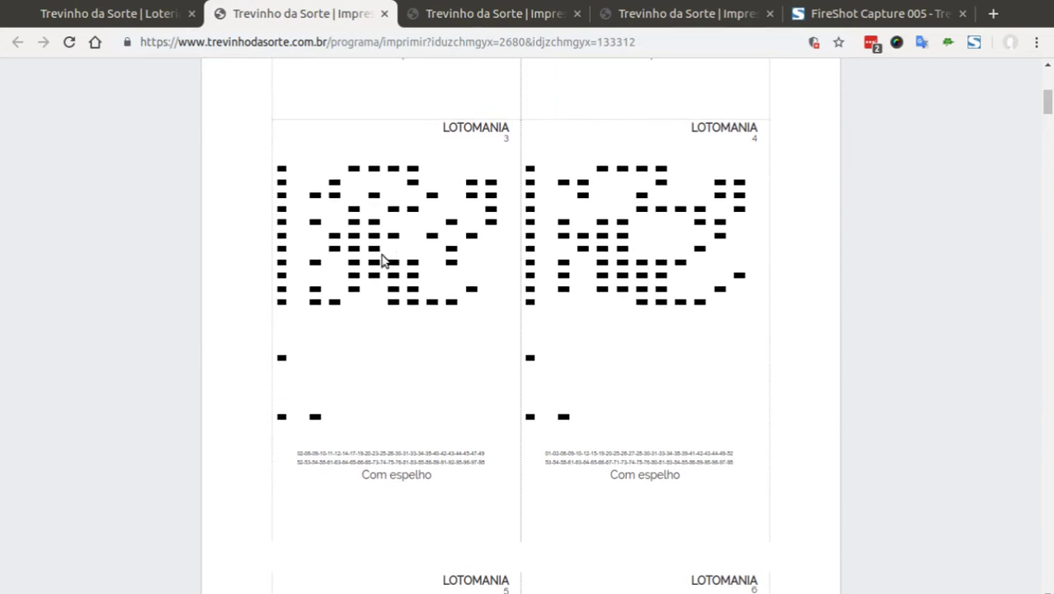
scroll(395, 271, up, 19)
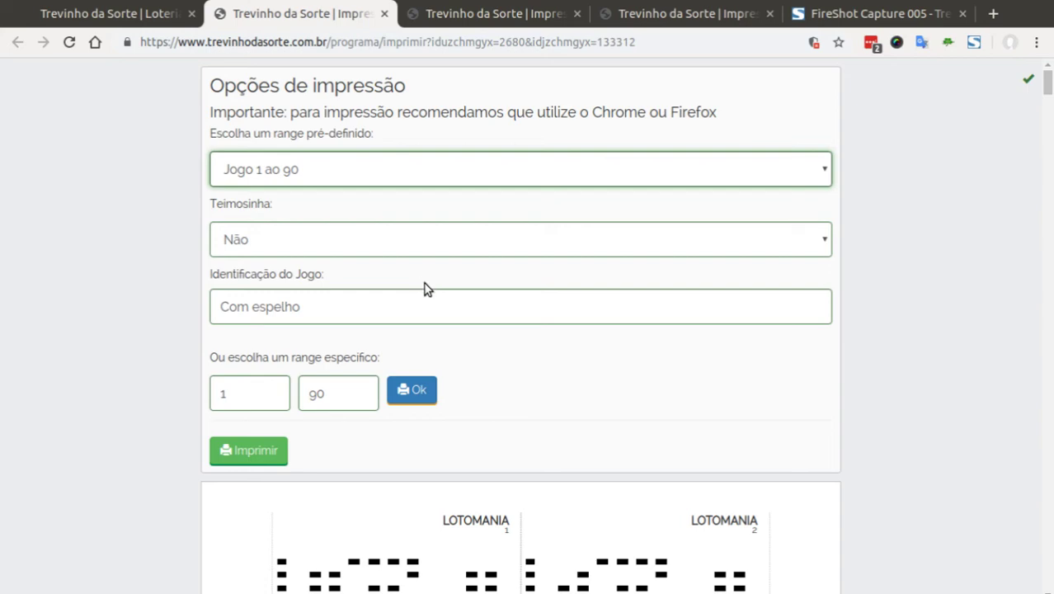
Step: Compare the game quantities in the Lotomania history with the "Com espelho" print options
click(138, 13)
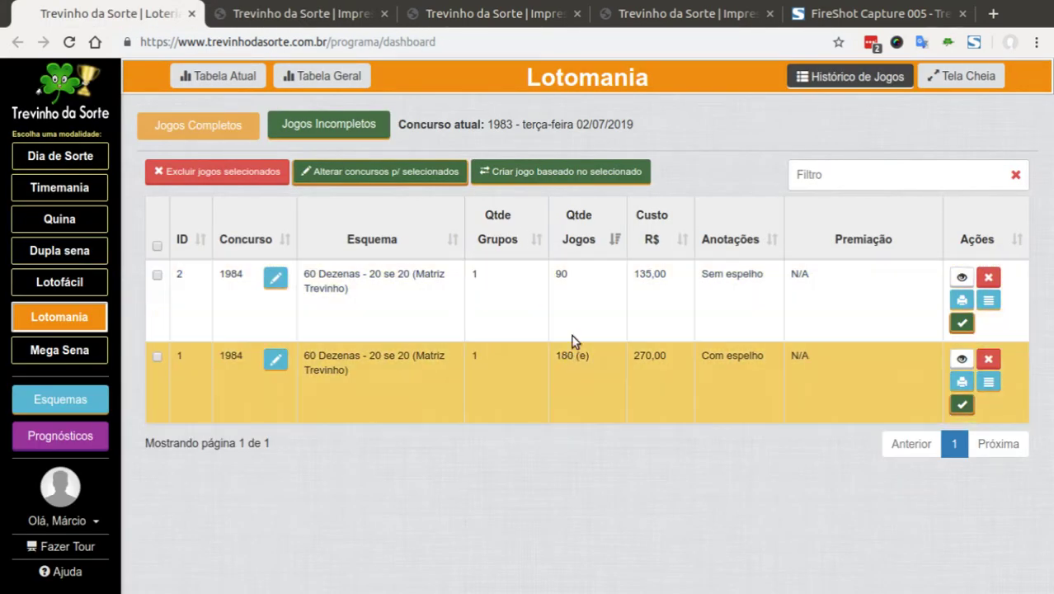
click(339, 14)
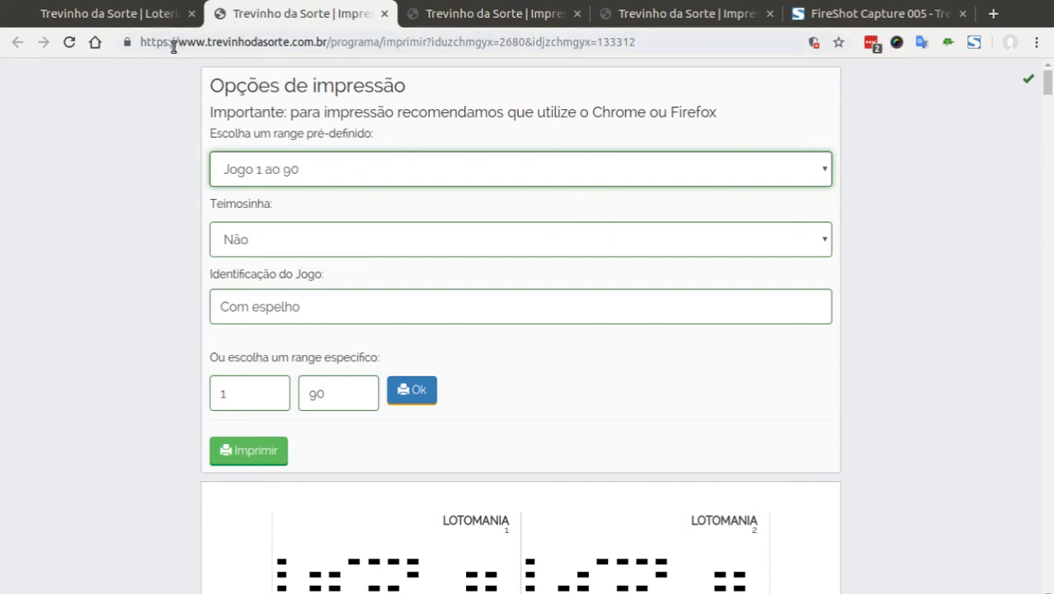
click(154, 18)
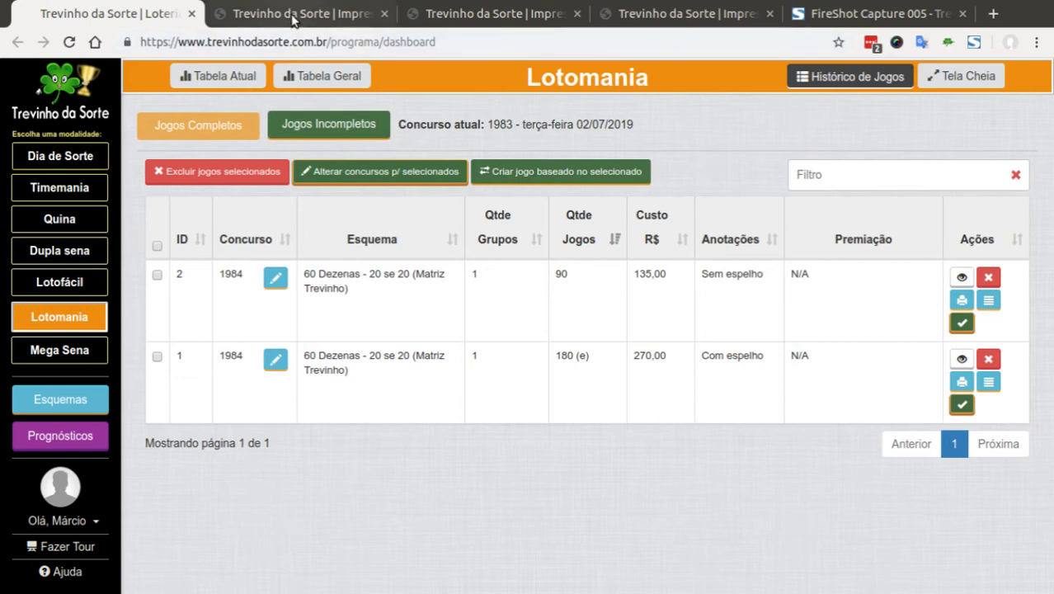
click(293, 20)
click(151, 21)
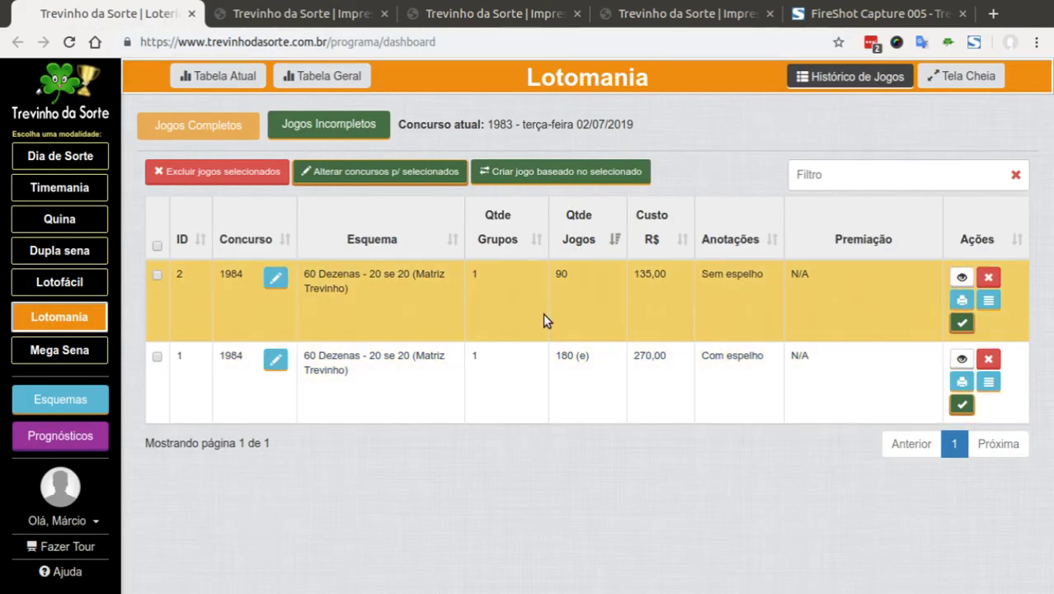
click(285, 19)
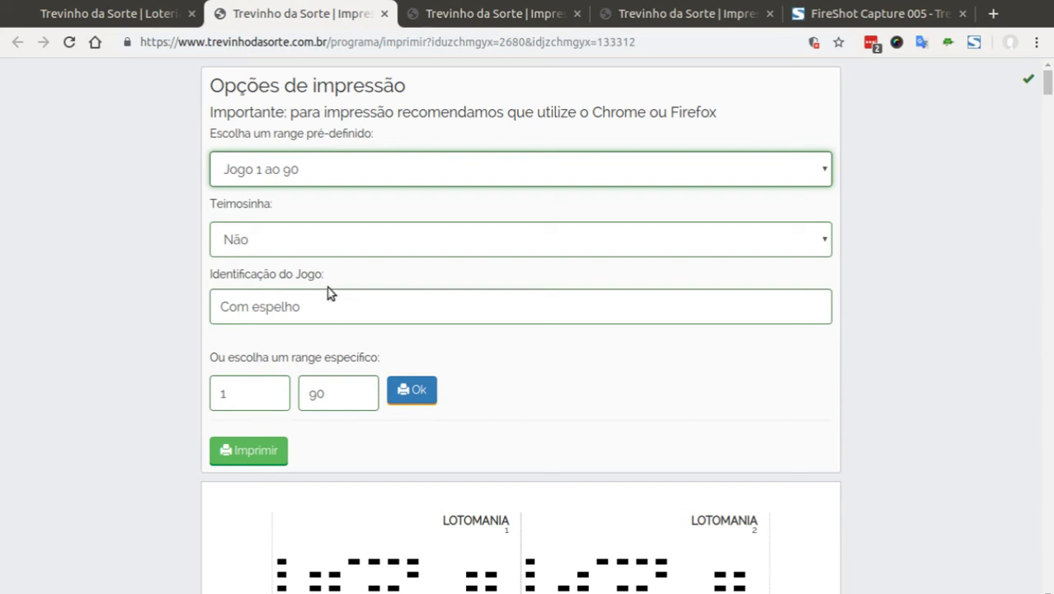
Step: Examine the mirror marks on "Com espelho" tickets 1 and 2 and return to the print options
scroll(334, 289, down, 9)
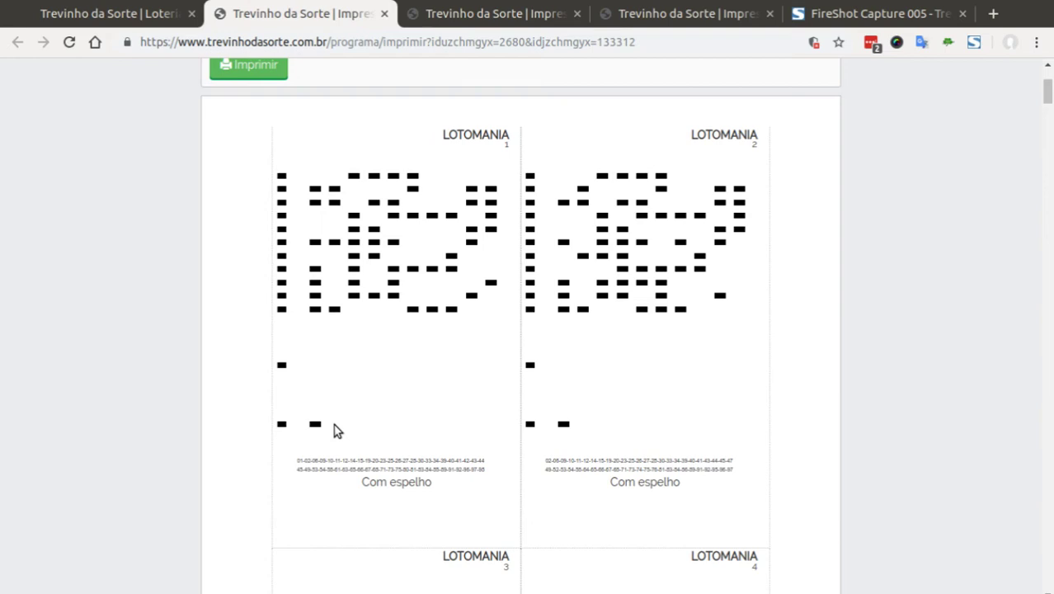
scroll(334, 431, up, 9)
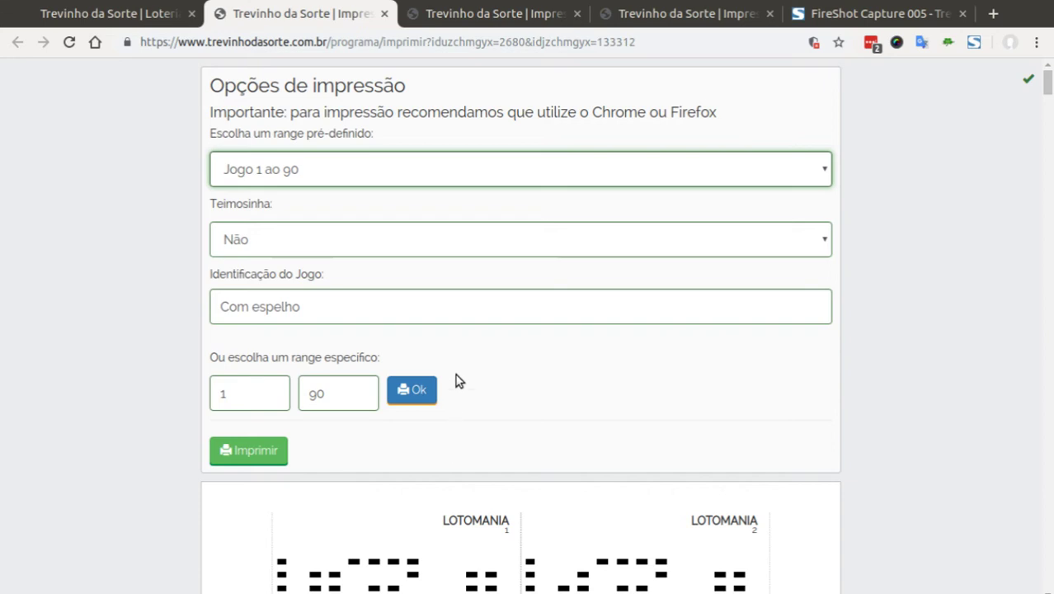
click(155, 25)
click(298, 20)
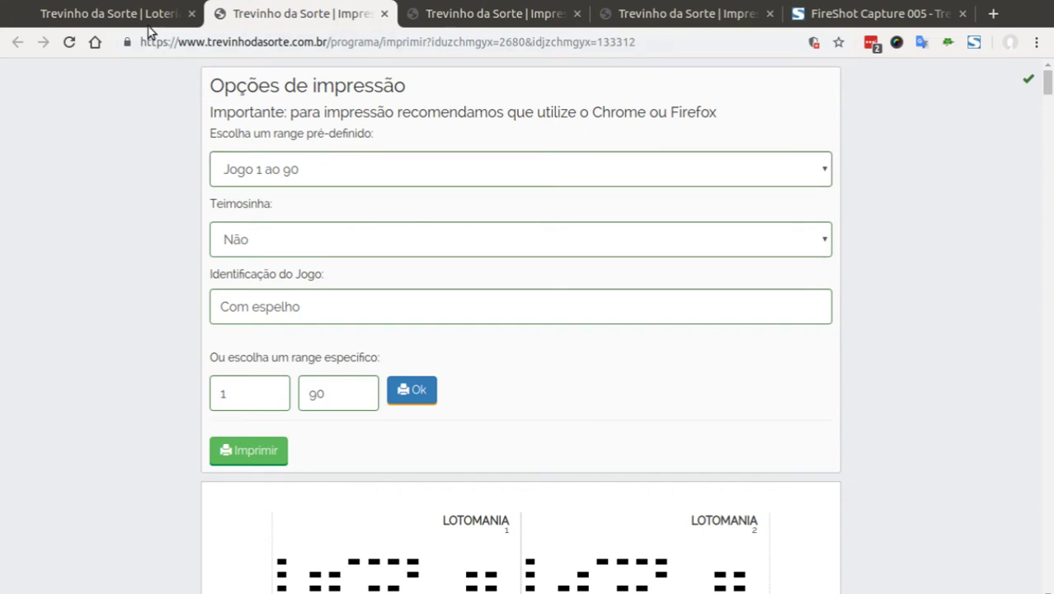
scroll(301, 341, down, 5)
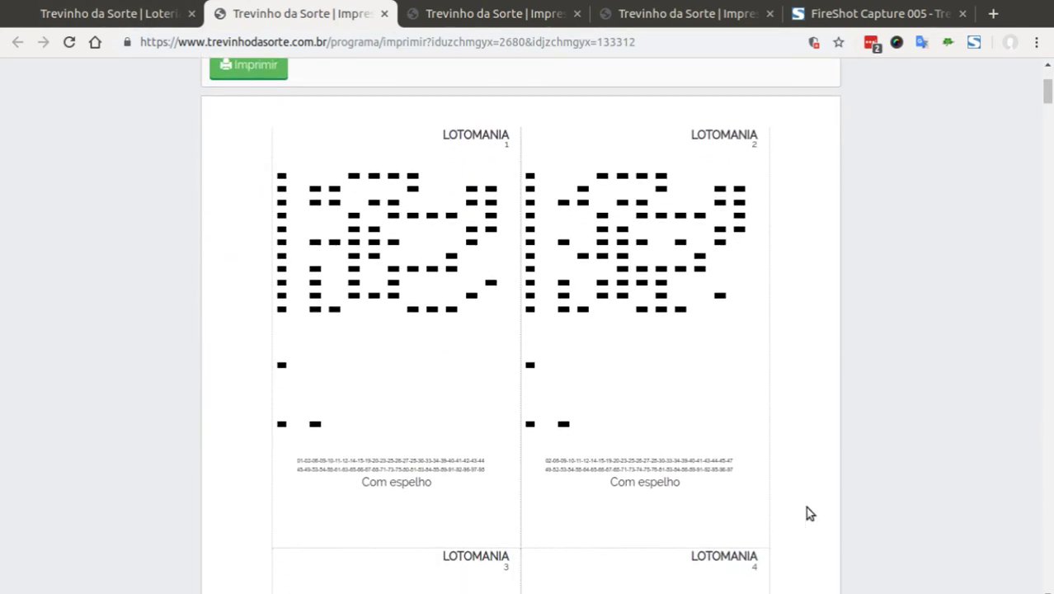
scroll(557, 391, down, 3)
scroll(556, 384, up, 7)
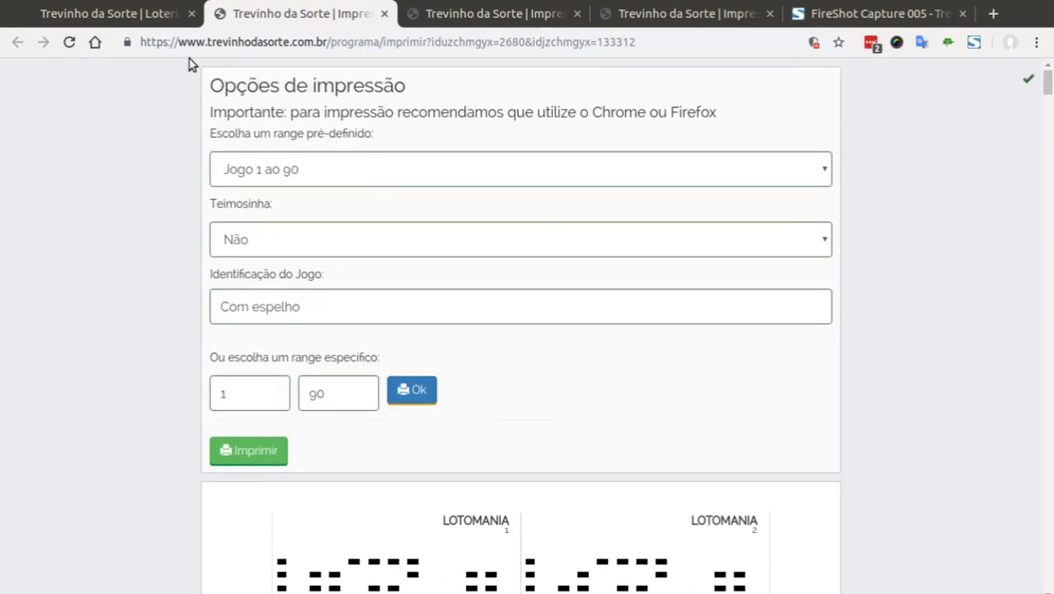
Step: Go back to the Lotomania game history, open the Trevinho da Sorte website from it, and bring up the app tutorials page
click(141, 14)
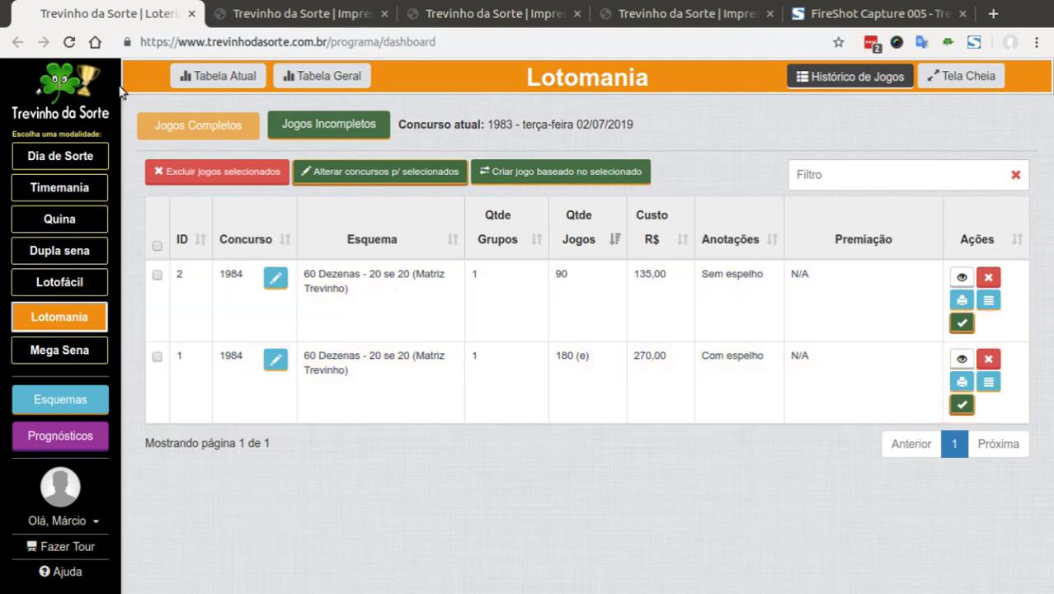
click(74, 81)
click(116, 22)
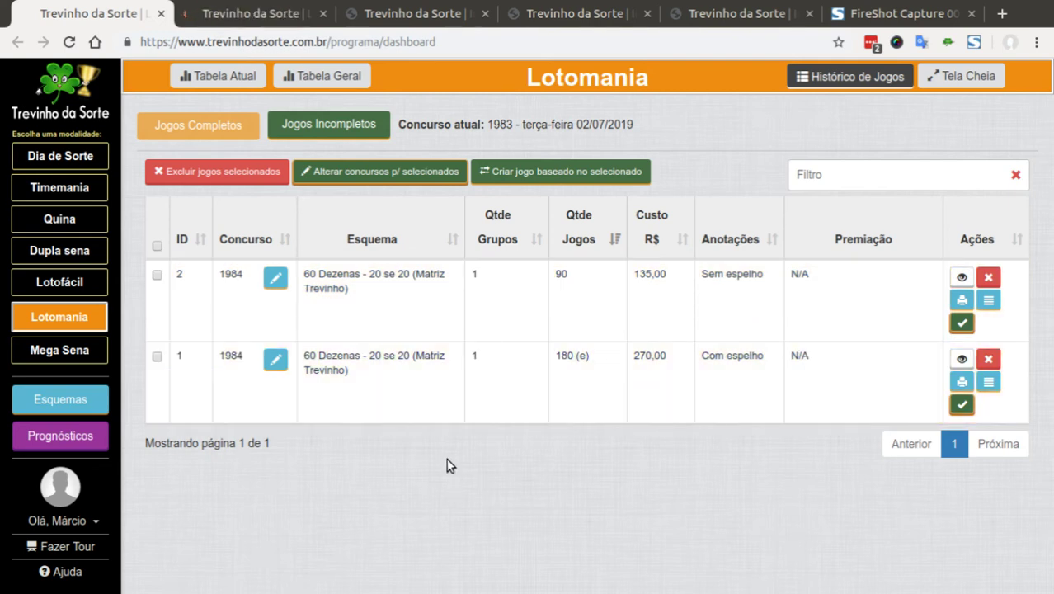
click(248, 15)
click(116, 13)
click(239, 15)
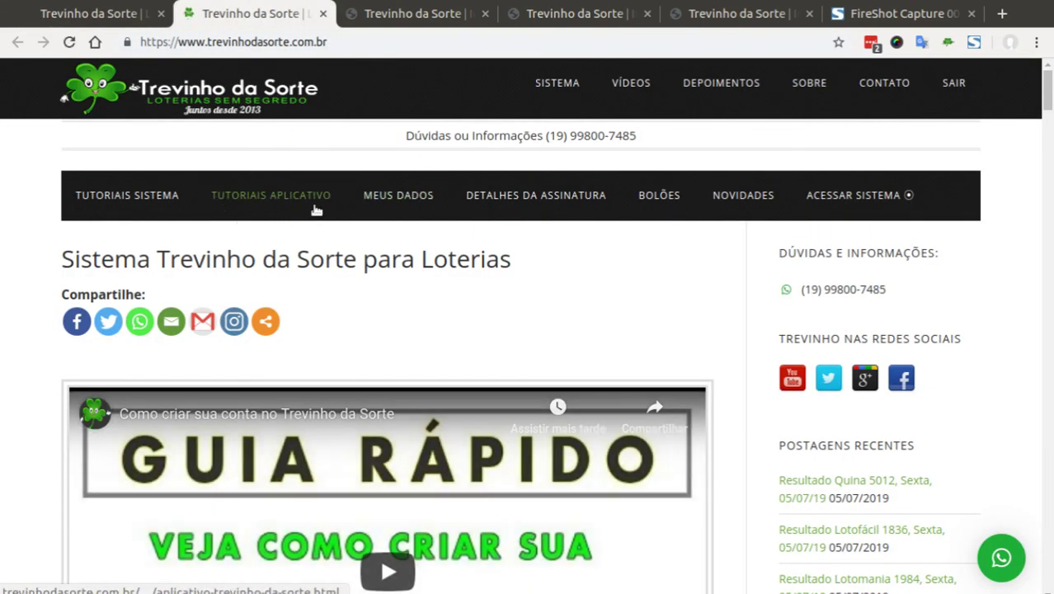
click(285, 199)
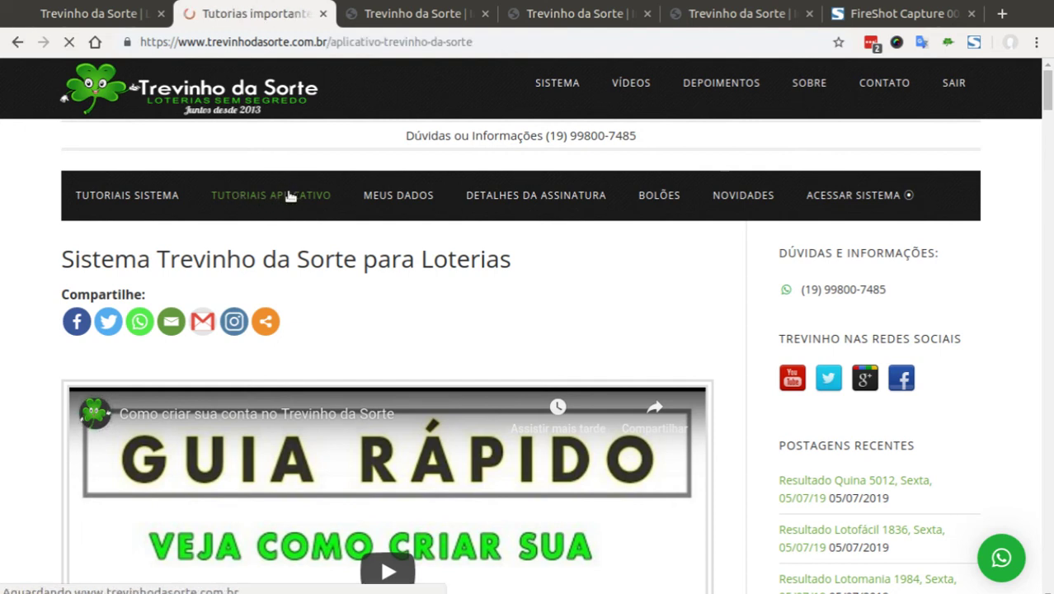
Step: Look through the list of tutorials on how to use the app
scroll(320, 249, down, 2)
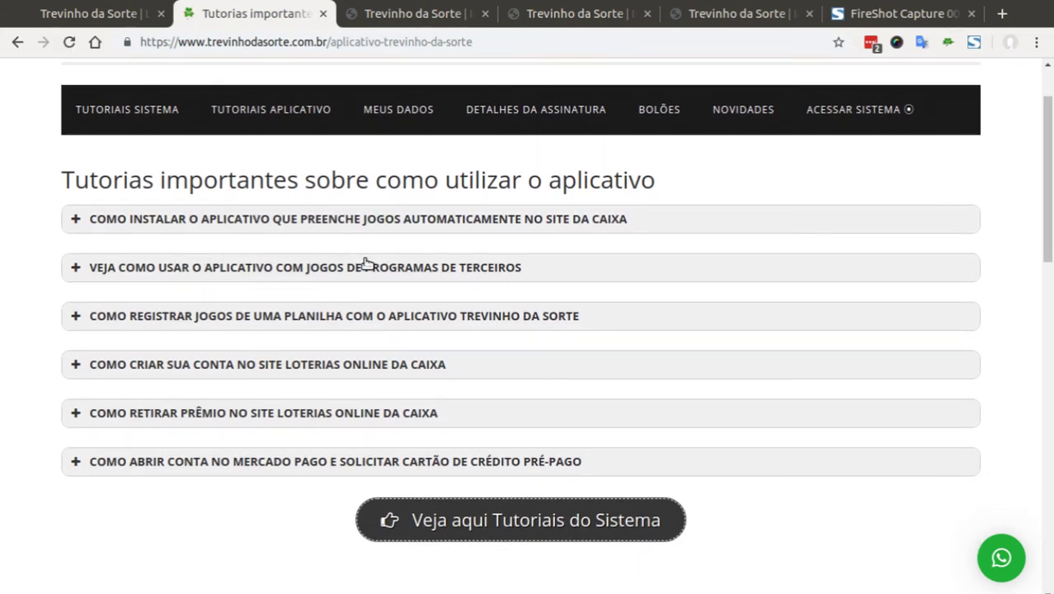
scroll(396, 235, up, 2)
scroll(395, 231, down, 3)
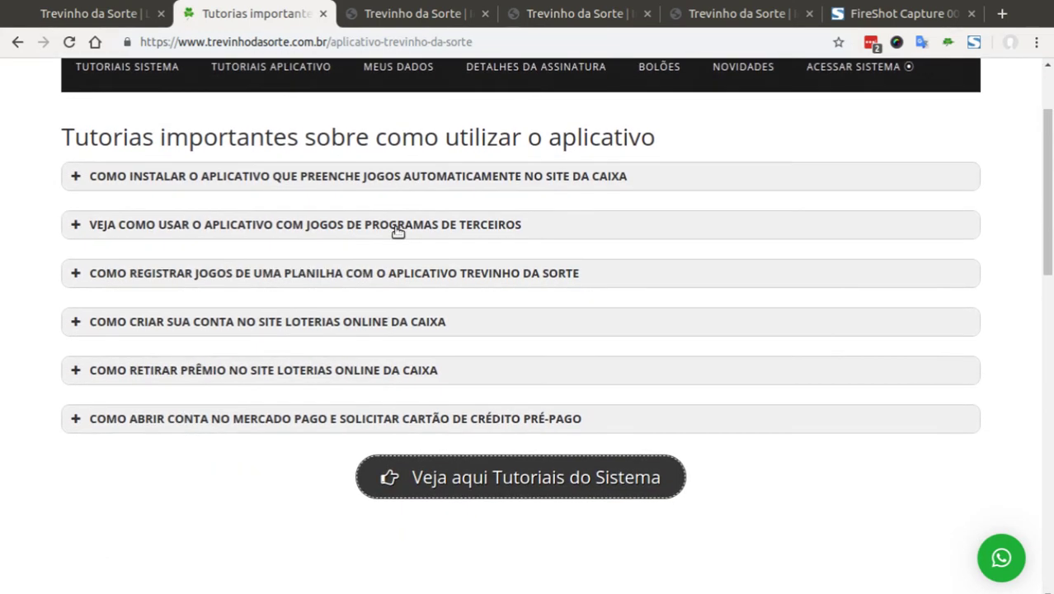
scroll(397, 231, up, 3)
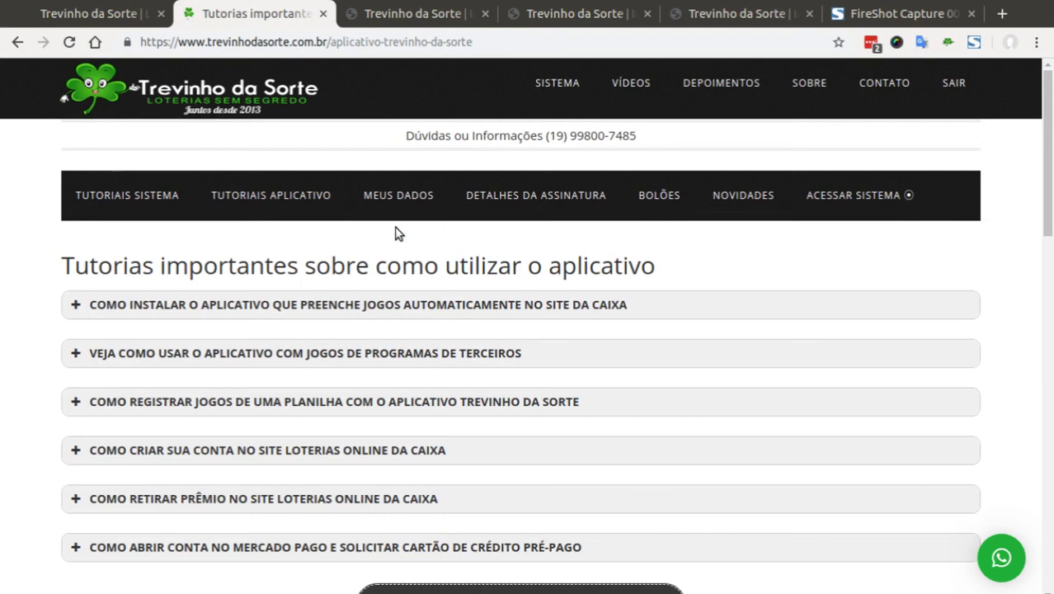
Step: Alternate between the Lotomania game history and the app tutorials page, reviewing the tutorial list again
click(105, 14)
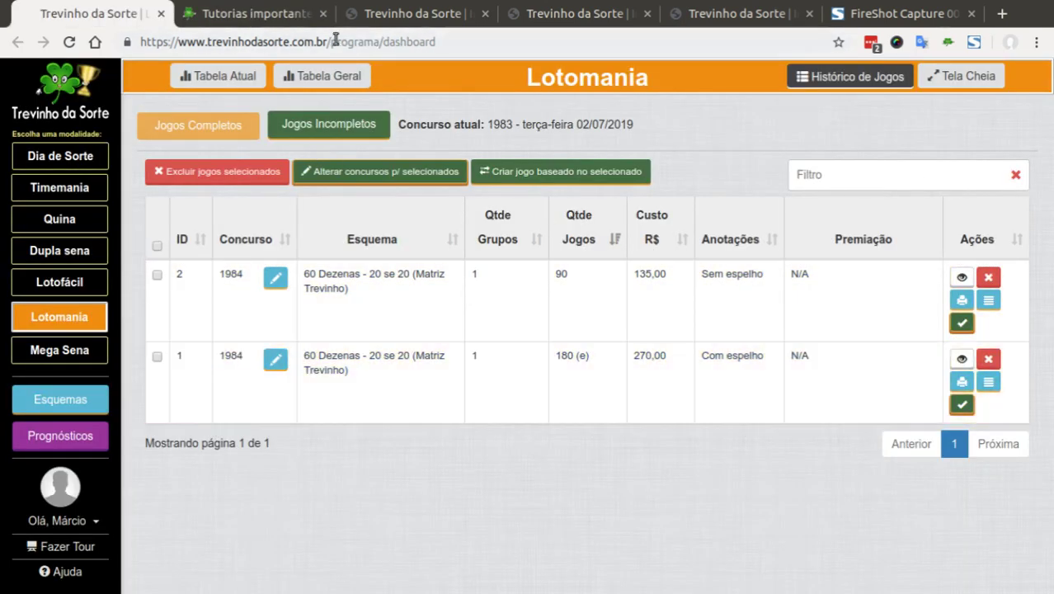
click(248, 15)
scroll(254, 212, down, 2)
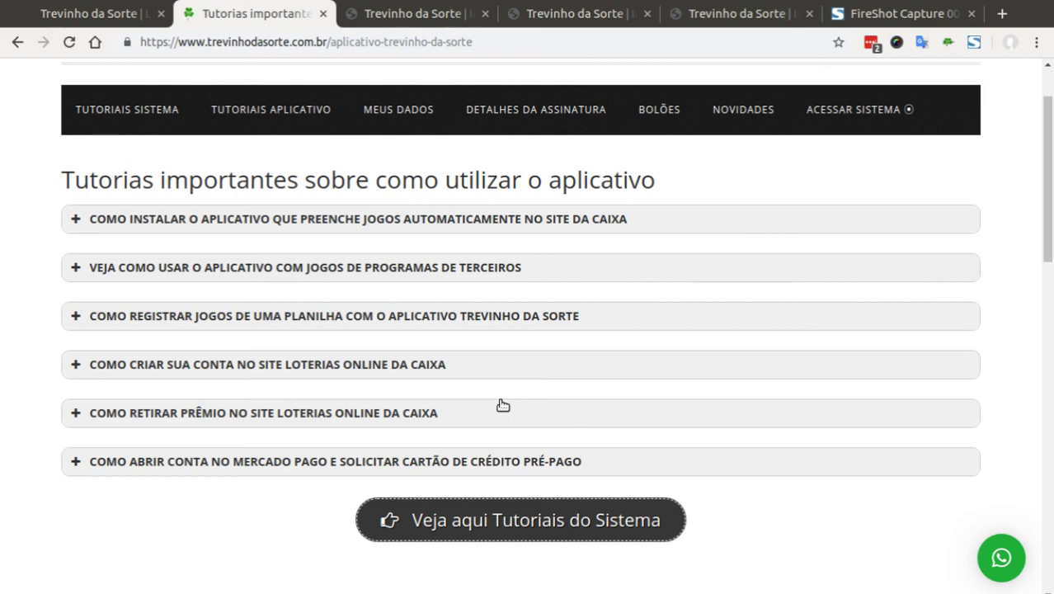
scroll(502, 404, up, 2)
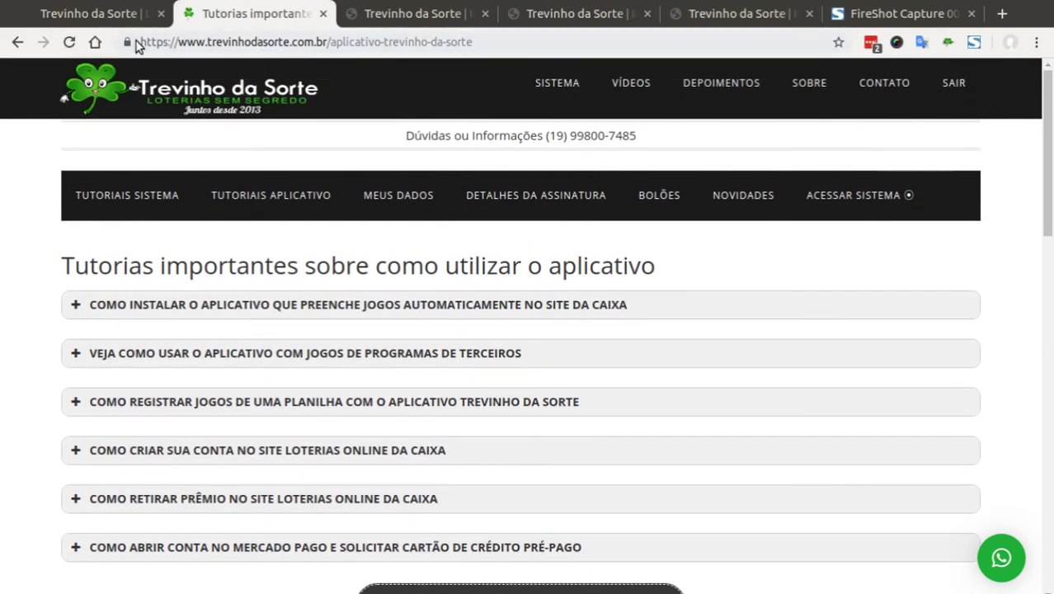
click(20, 17)
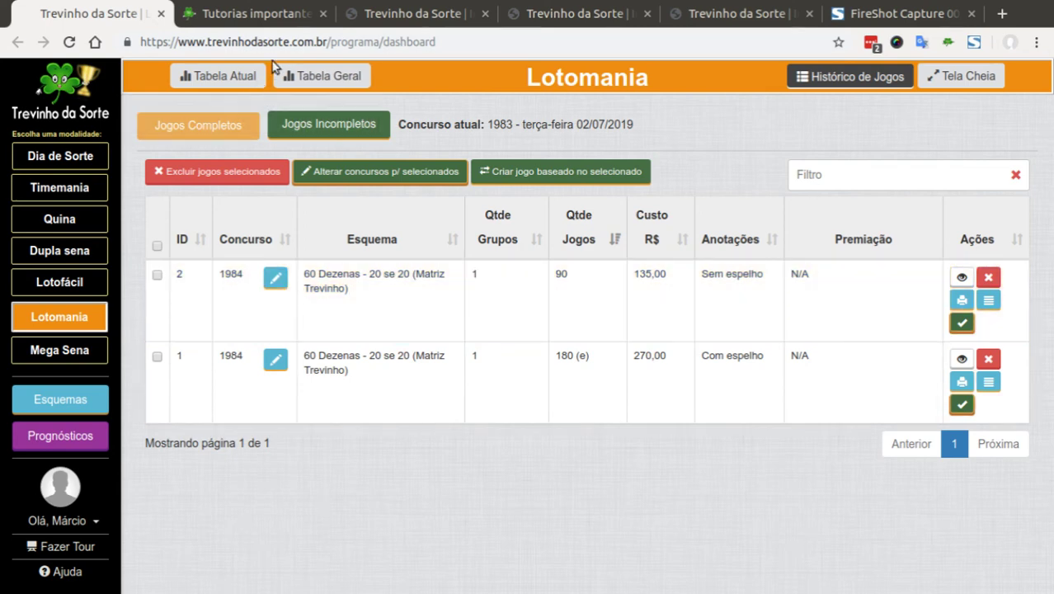
click(252, 13)
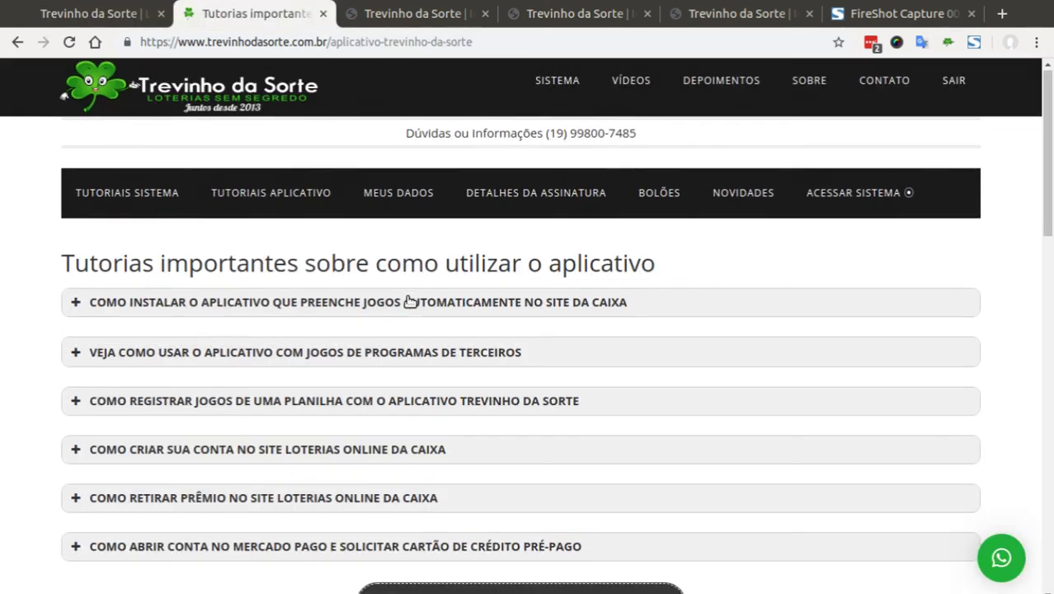
scroll(414, 301, down, 3)
scroll(393, 266, up, 3)
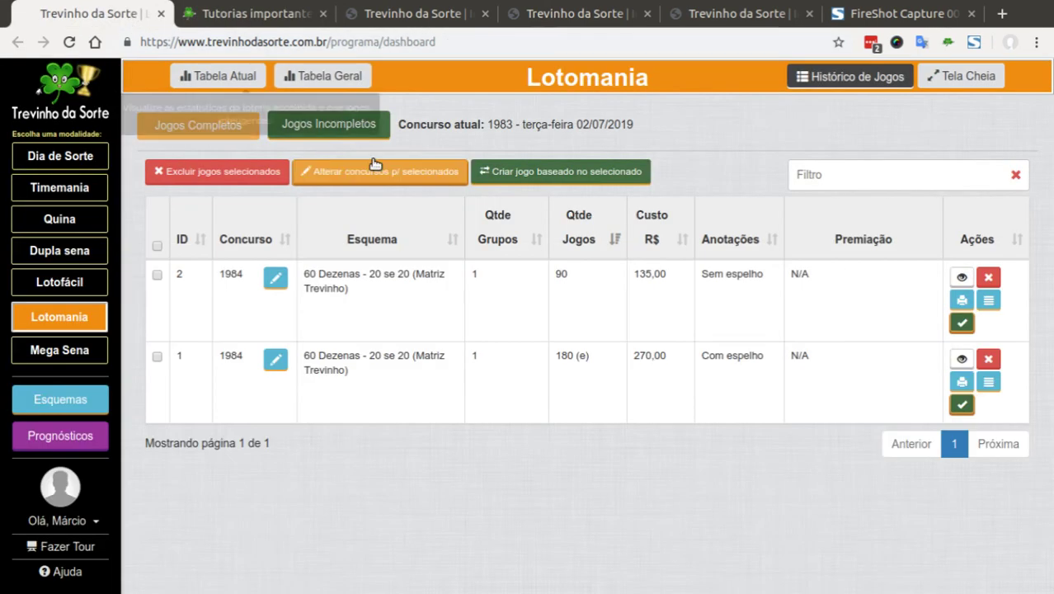
Step: Display the current Lotomania table in the dashboard, glance at the app tutorials page, and return to the table
click(99, 13)
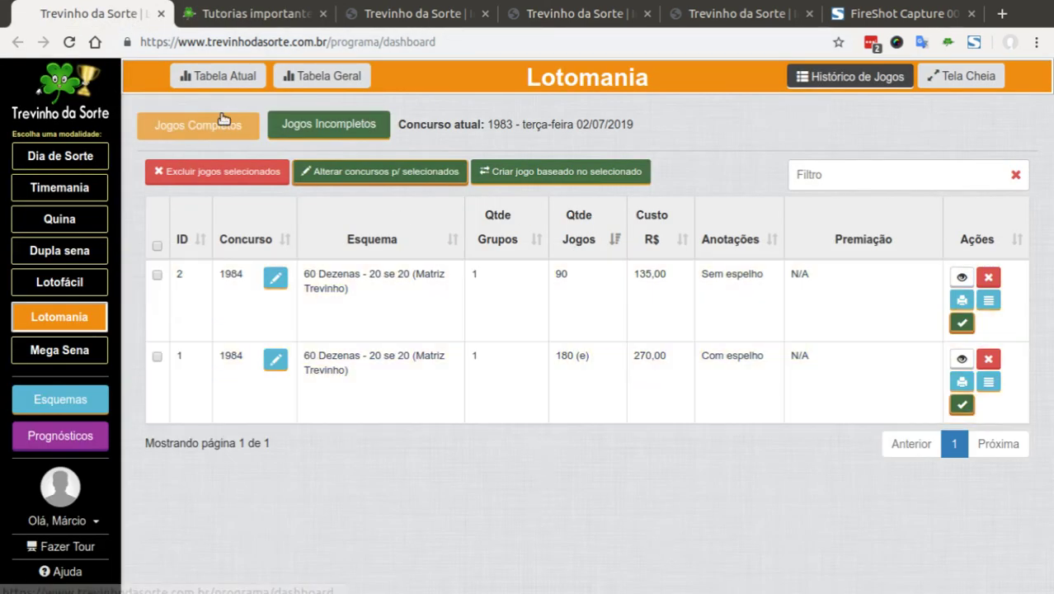
click(229, 81)
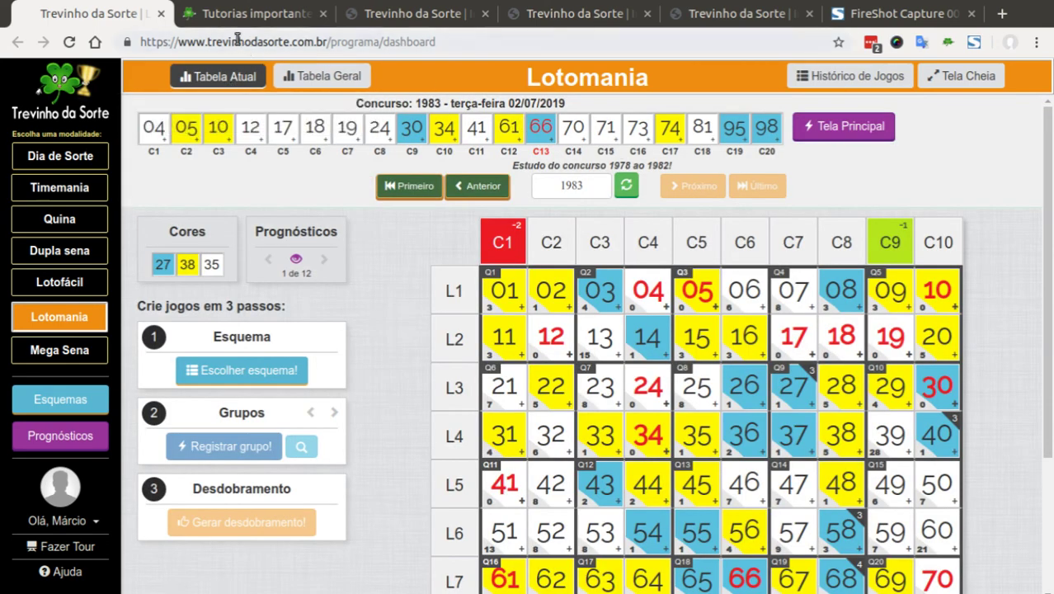
click(258, 21)
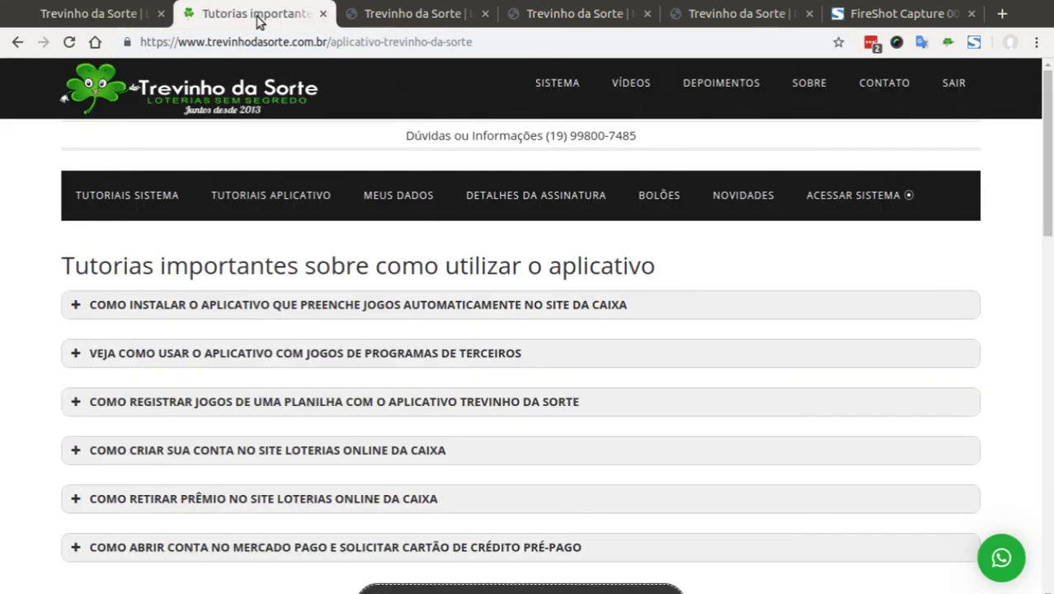
click(82, 20)
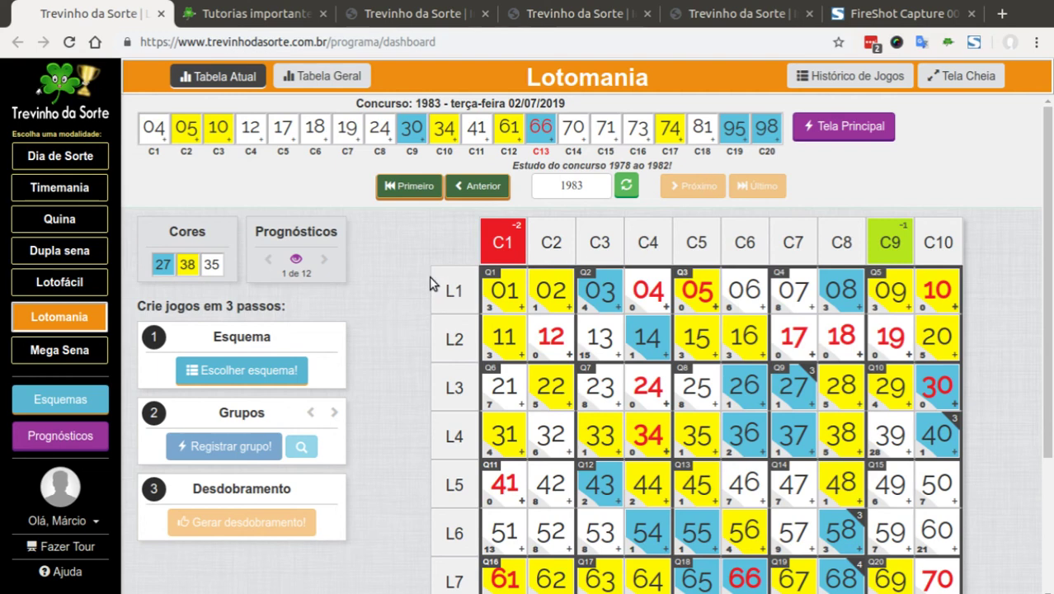